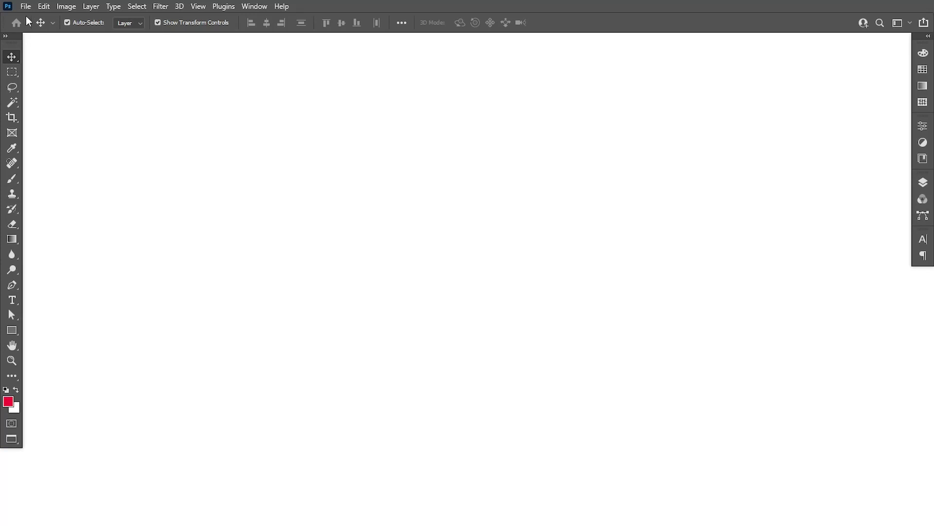
# Step: Create an A4 document 'Letterhead design' in inches at 300 ppi, CMYK Color
pyautogui.click(26, 6)
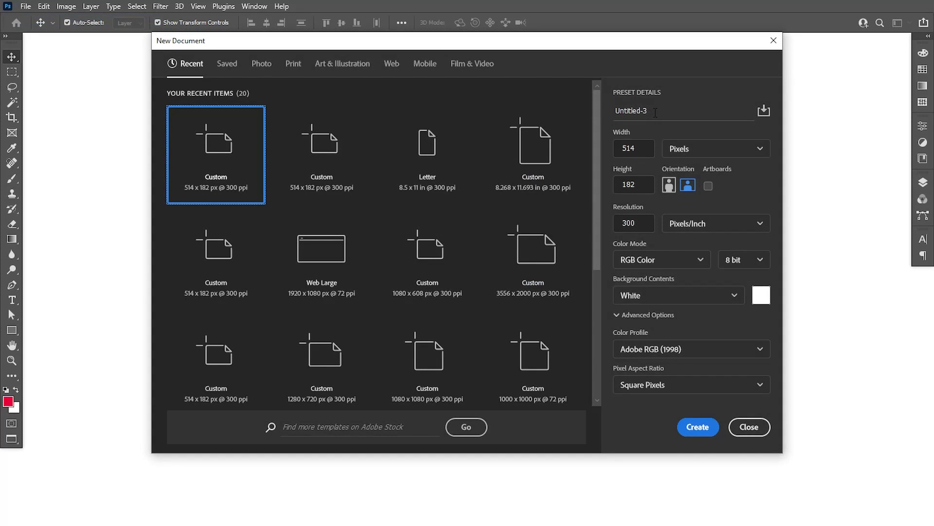
pyautogui.click(656, 113)
pyautogui.write('Letterhead design')
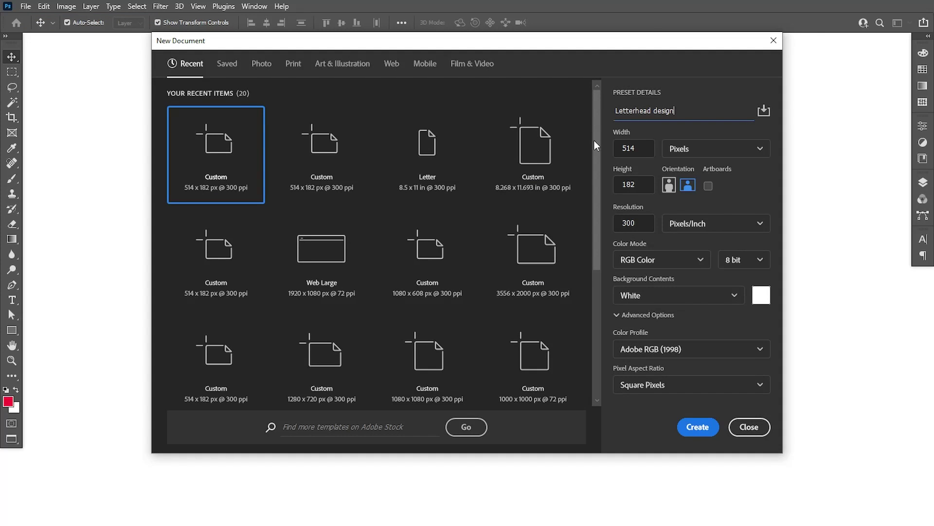
pyautogui.click(294, 64)
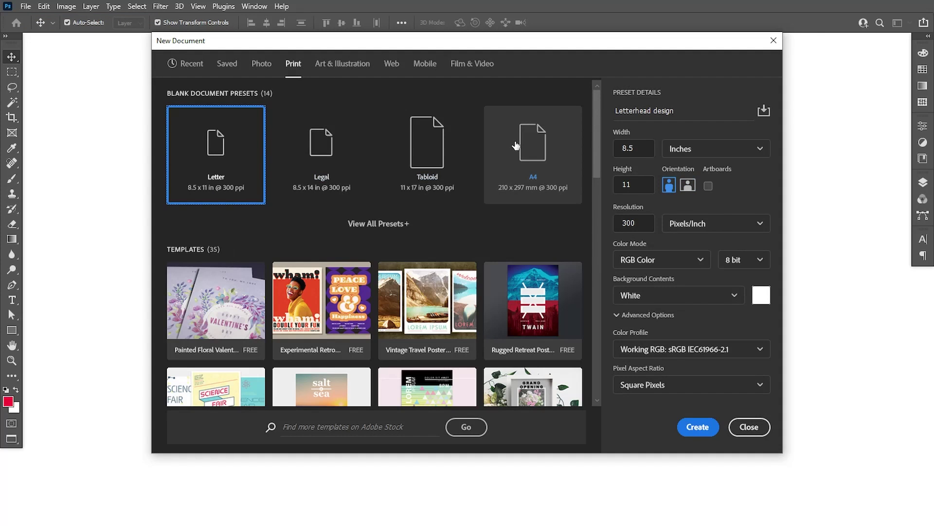
pyautogui.click(521, 158)
pyautogui.click(727, 149)
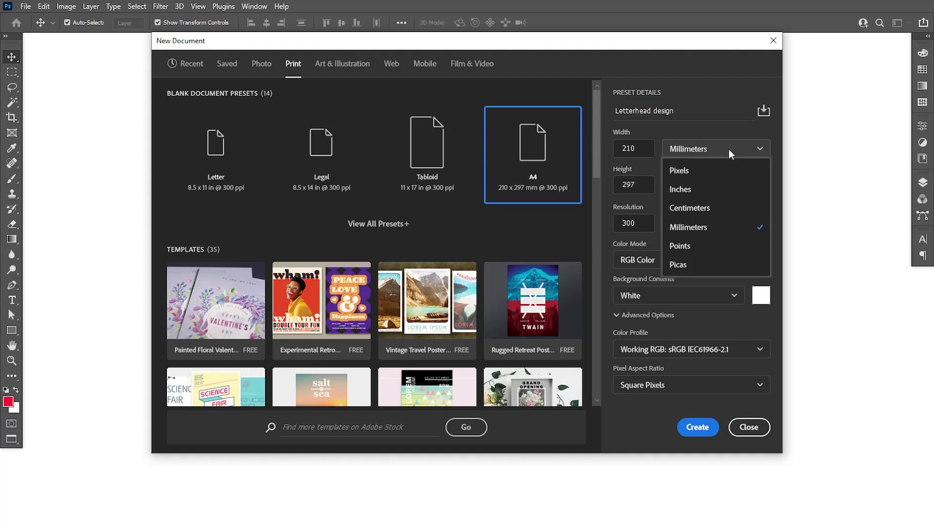
pyautogui.click(698, 190)
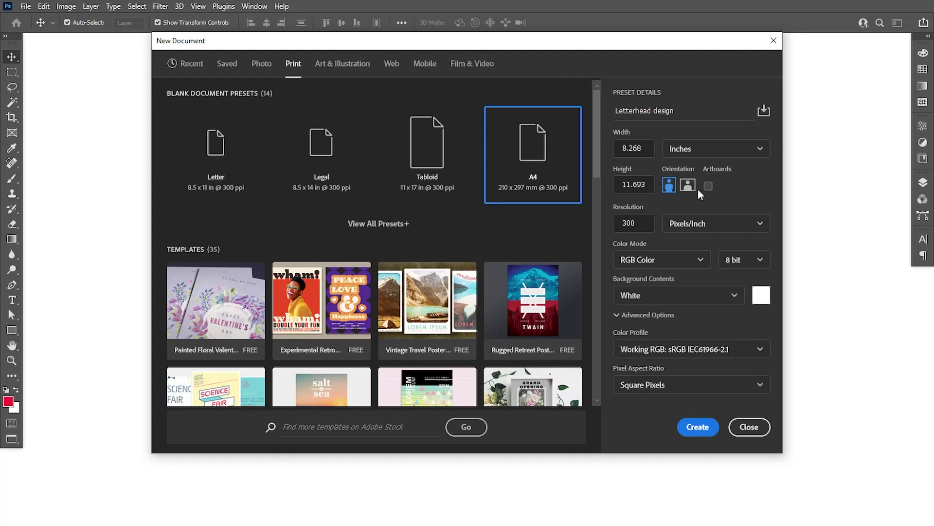
pyautogui.click(629, 223)
pyautogui.click(629, 261)
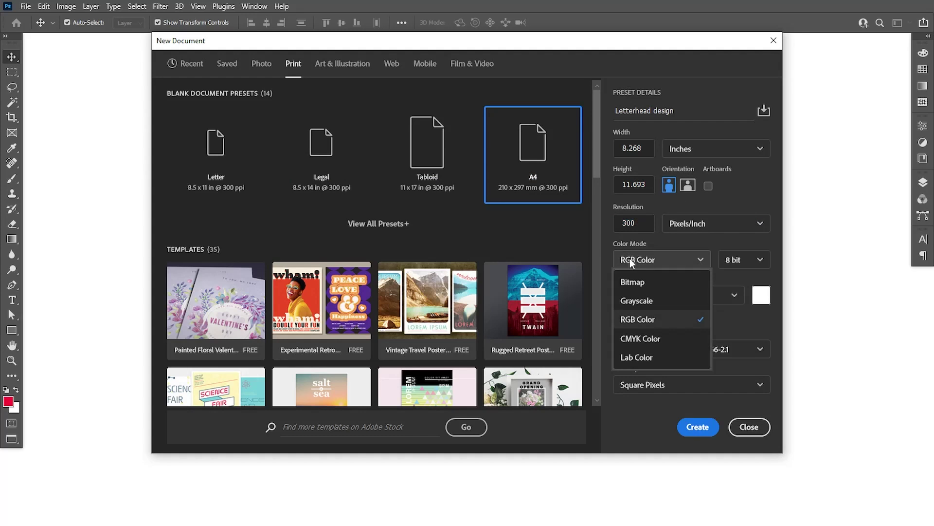
pyautogui.click(640, 336)
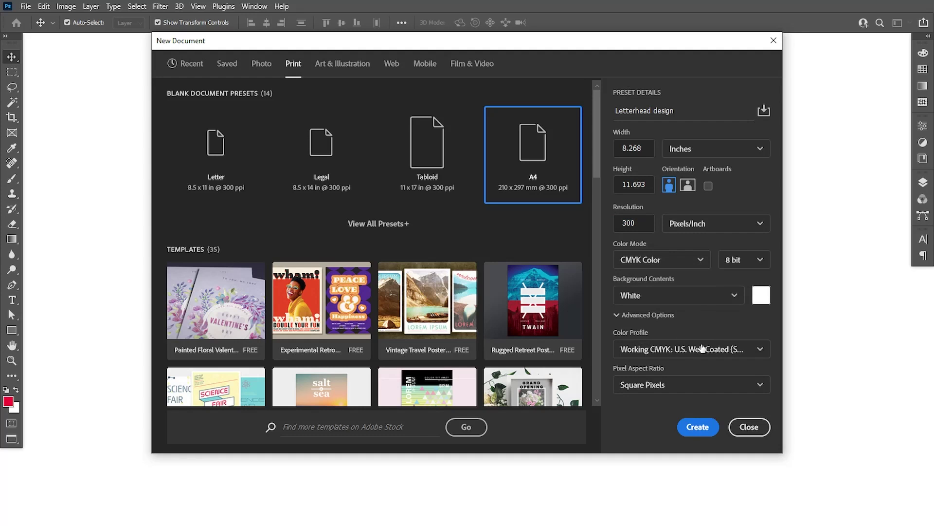
pyautogui.click(698, 427)
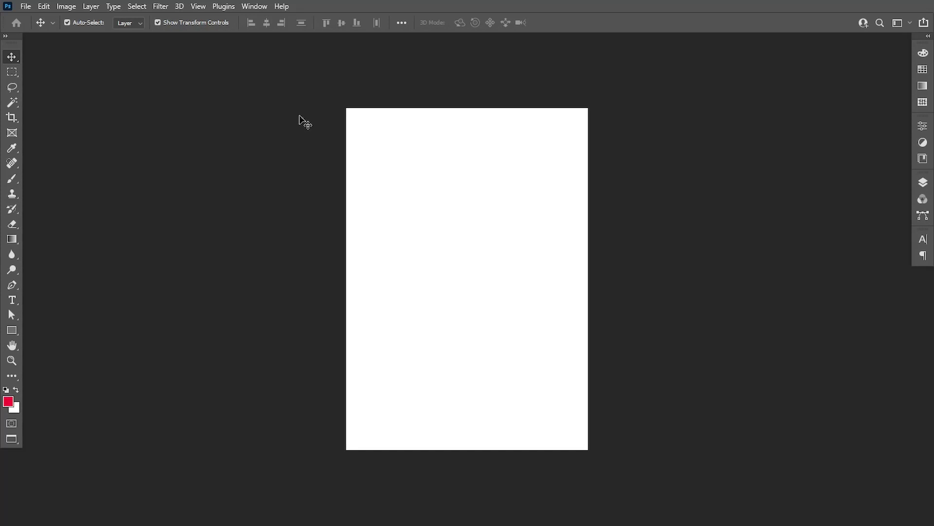
# Step: Turn on rulers and place guides at the page's top, left, right and bottom edges
pyautogui.click(200, 7)
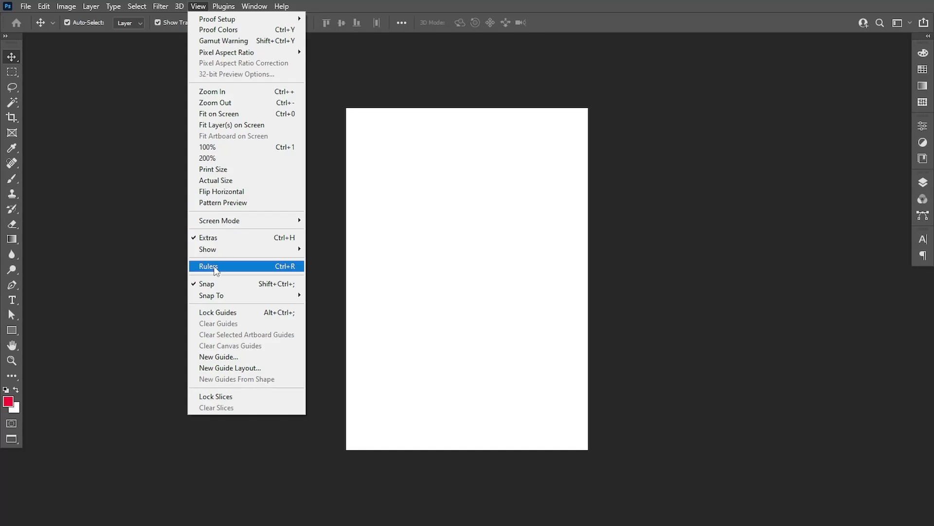
pyautogui.click(214, 266)
pyautogui.moveTo(253, 39); pyautogui.dragTo(253, 113)
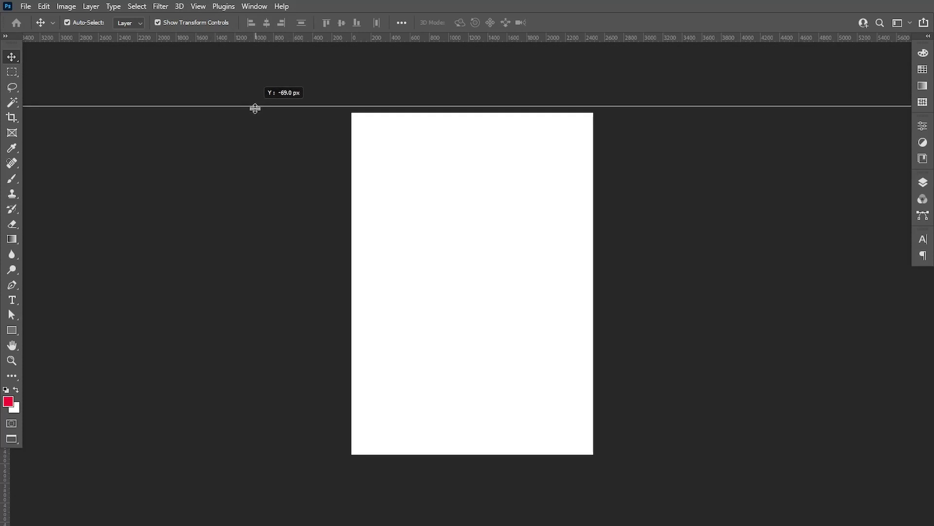
pyautogui.moveTo(4, 466); pyautogui.dragTo(348, 430)
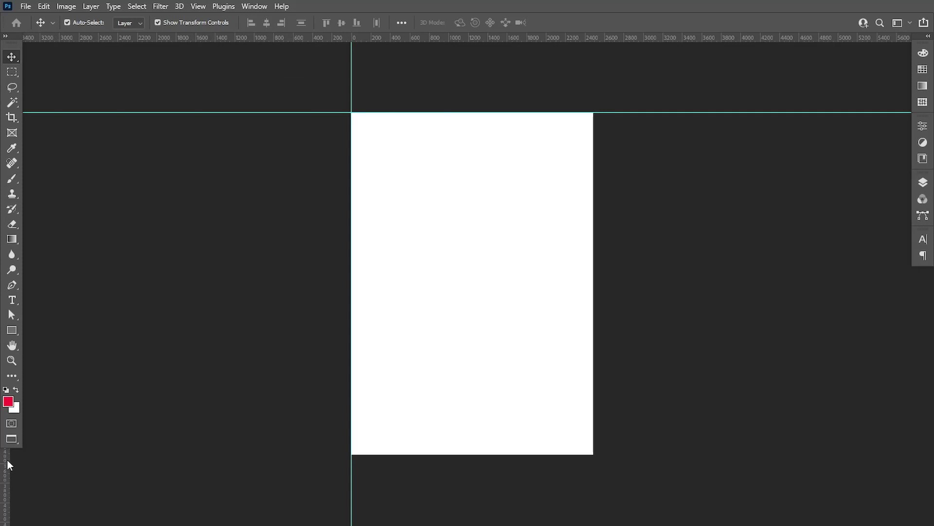
pyautogui.moveTo(7, 460); pyautogui.dragTo(592, 392)
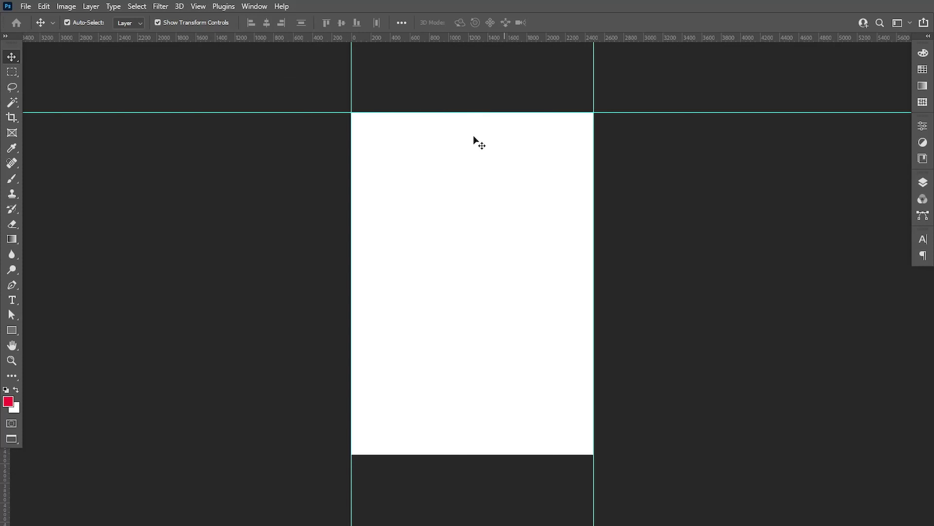
pyautogui.moveTo(441, 38); pyautogui.dragTo(432, 454)
# Step: Enlarge the canvas relatively by 0.25 inches in width and height
pyautogui.click(67, 6)
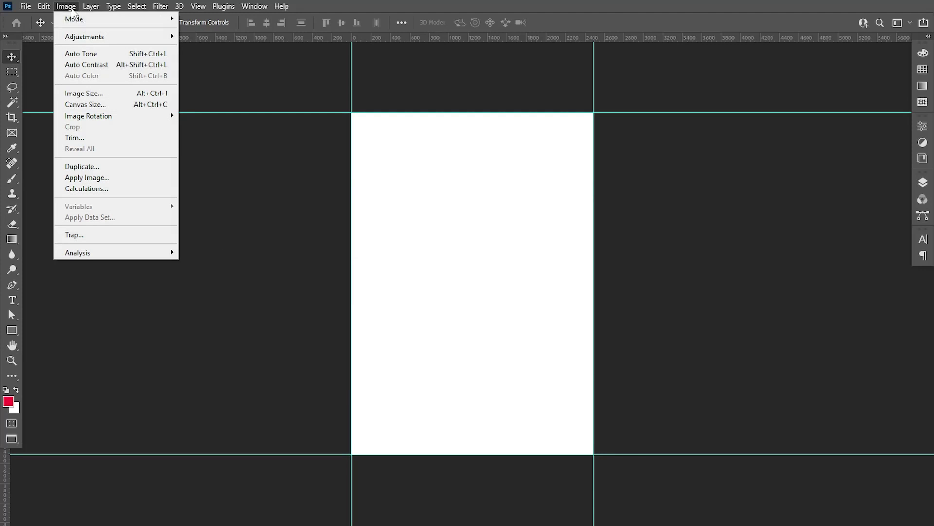
pyautogui.click(105, 108)
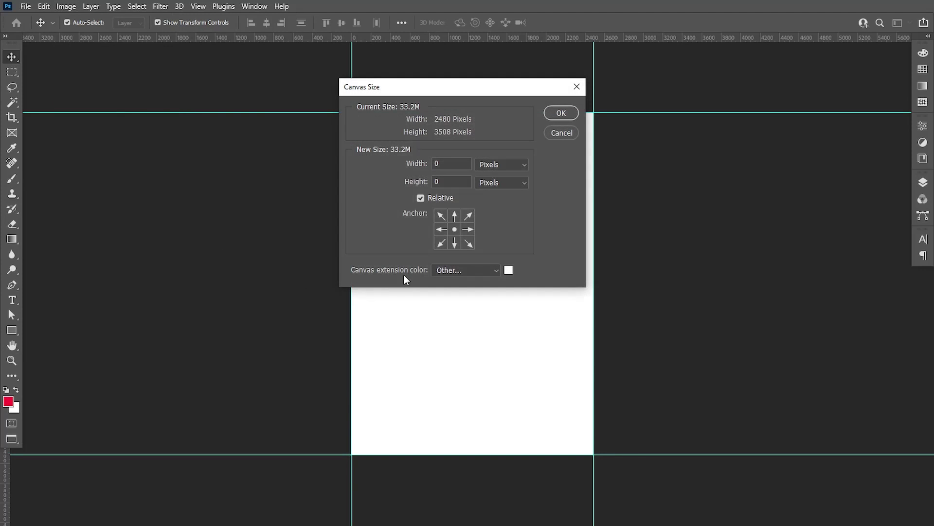
pyautogui.click(495, 168)
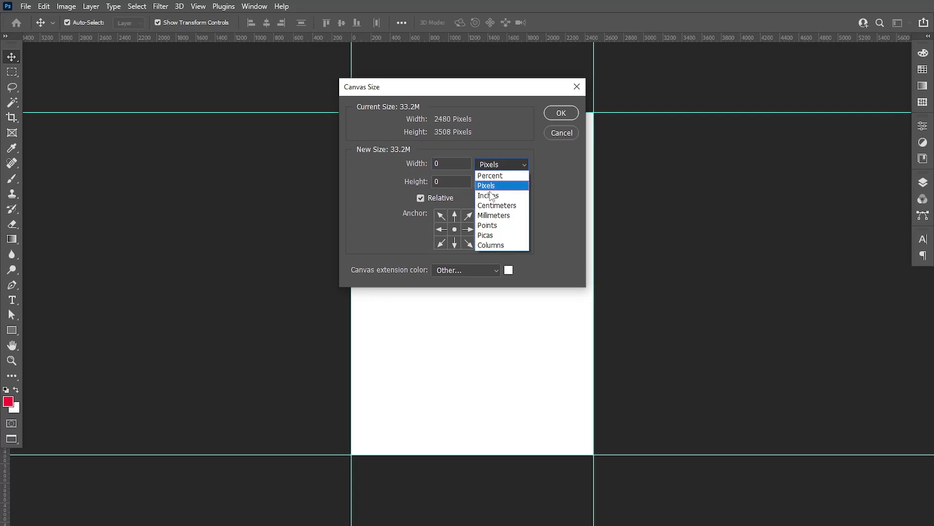
pyautogui.click(496, 194)
pyautogui.click(452, 179)
pyautogui.write('.25')
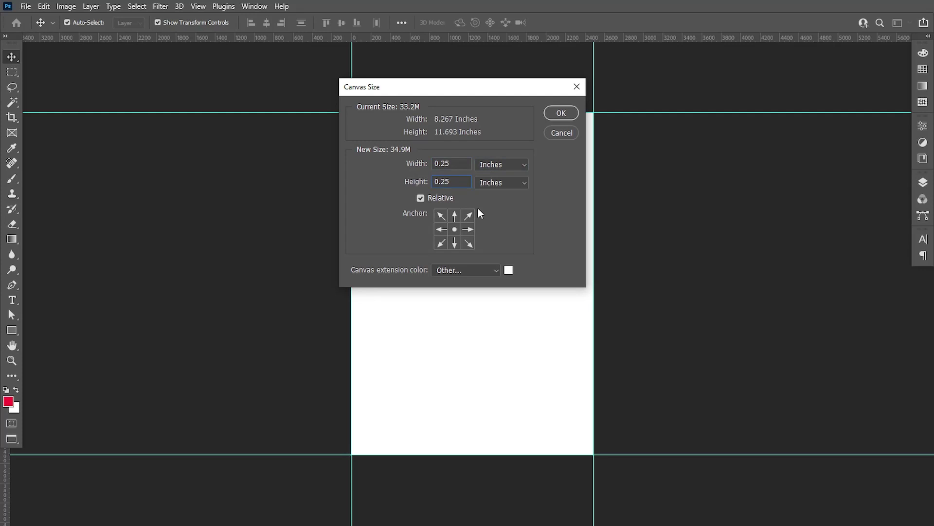
pyautogui.click(560, 113)
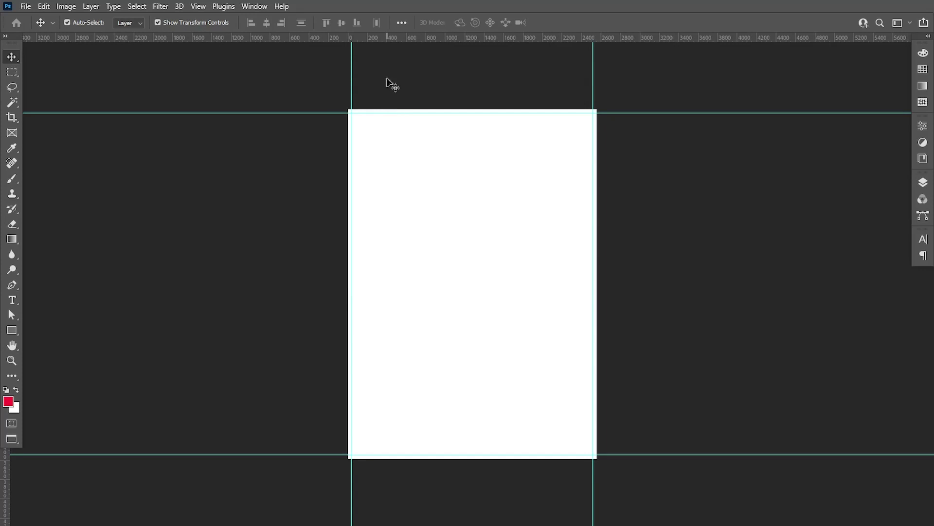
# Step: Add guides at the enlarged canvas's top, left, bottom and right edges
pyautogui.moveTo(383, 38); pyautogui.dragTo(376, 109)
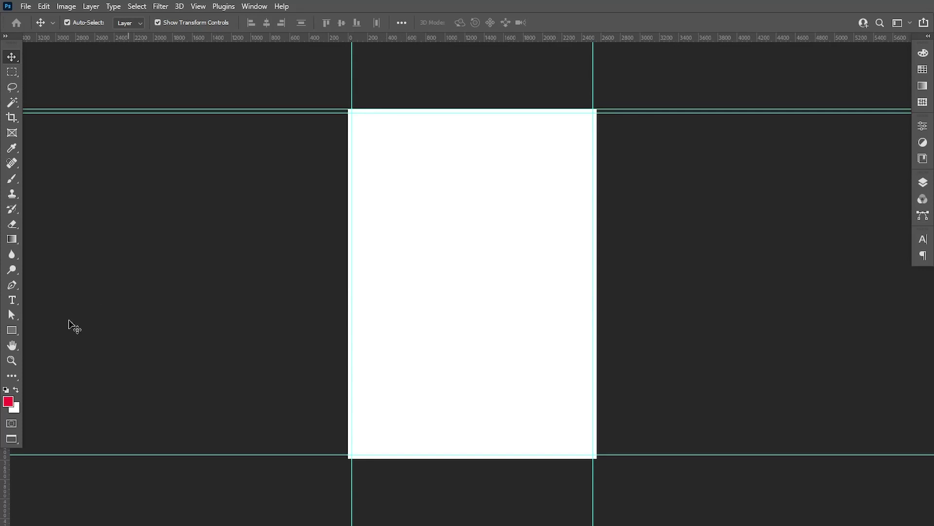
pyautogui.moveTo(4, 471); pyautogui.dragTo(347, 439)
pyautogui.moveTo(419, 38); pyautogui.dragTo(367, 456)
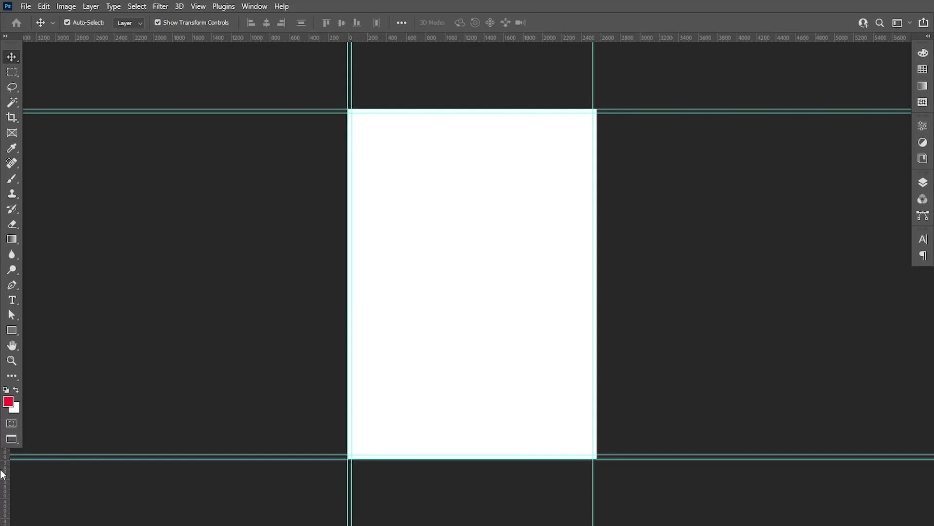
pyautogui.moveTo(6, 458); pyautogui.dragTo(594, 407)
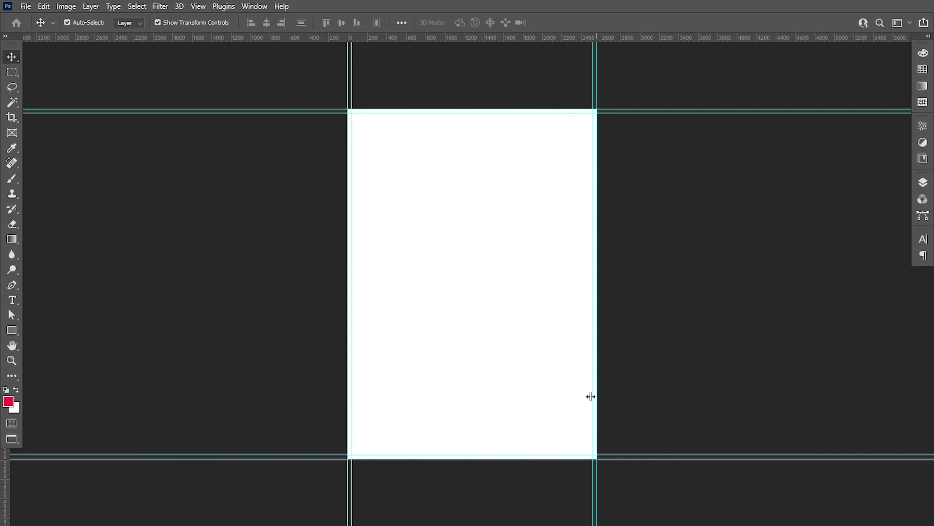
pyautogui.scroll(3, 433, 97)
pyautogui.scroll(3, 434, 97)
pyautogui.scroll(3, 460, 200)
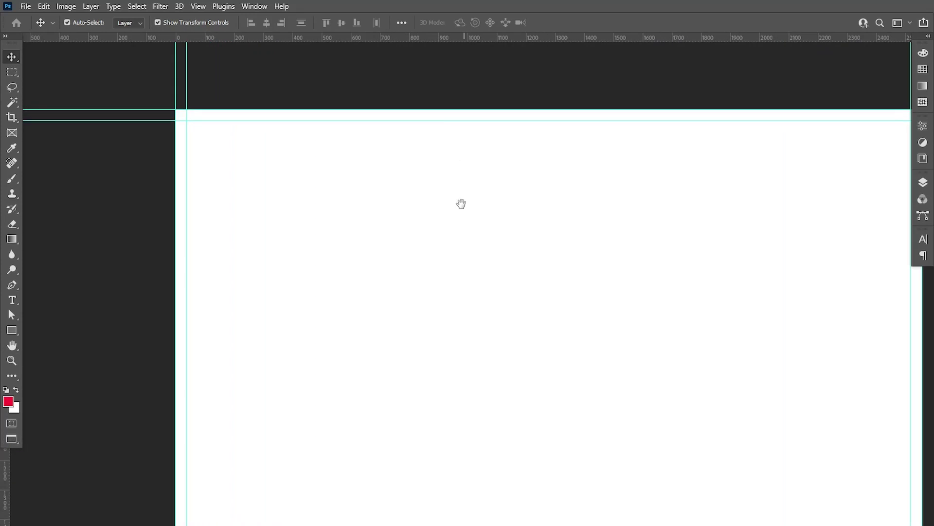
pyautogui.scroll(-2, 379, 208)
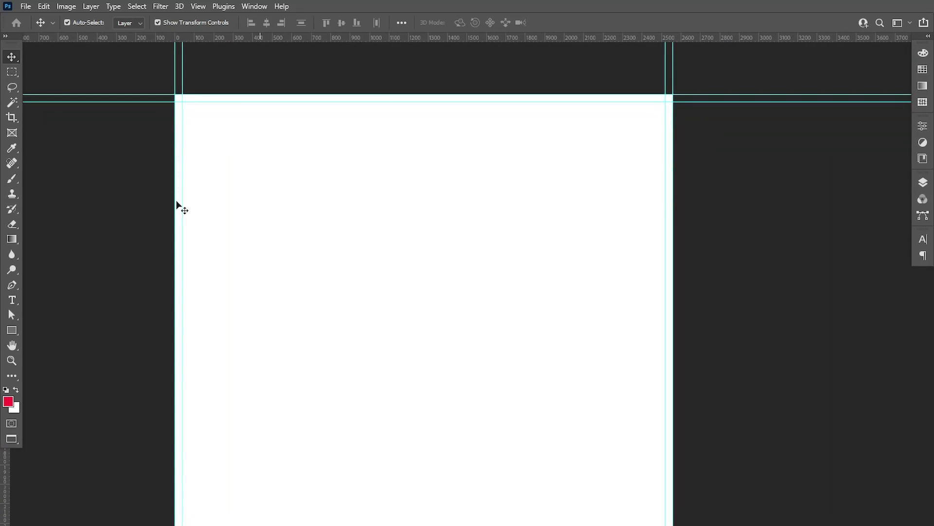
# Step: Draw a wide rectangle at the page's top-left with 30 px corner radii
pyautogui.click(12, 330)
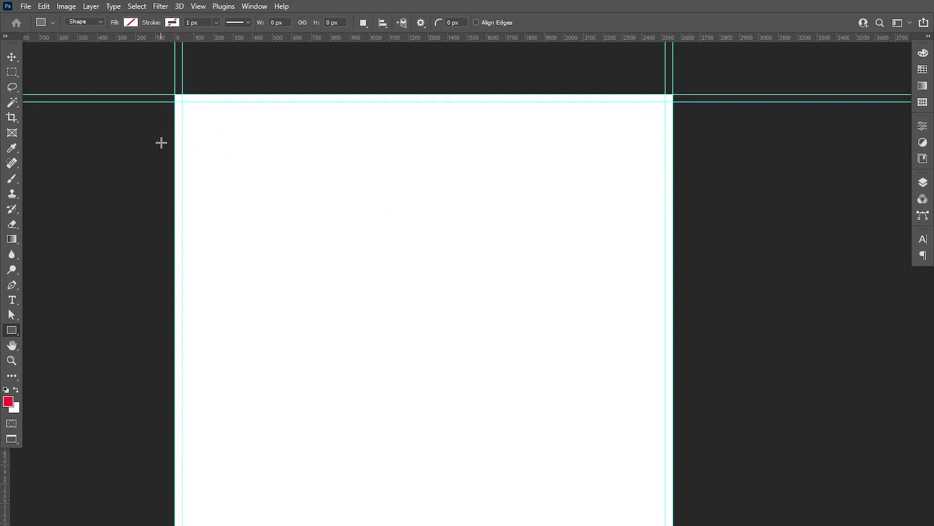
pyautogui.moveTo(161, 130); pyautogui.dragTo(457, 231)
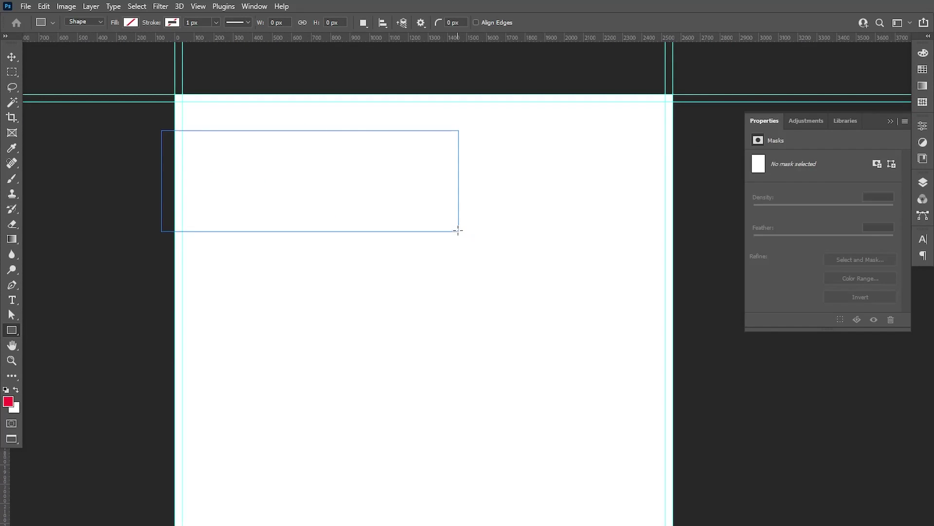
pyautogui.scroll(-3, 788, 259)
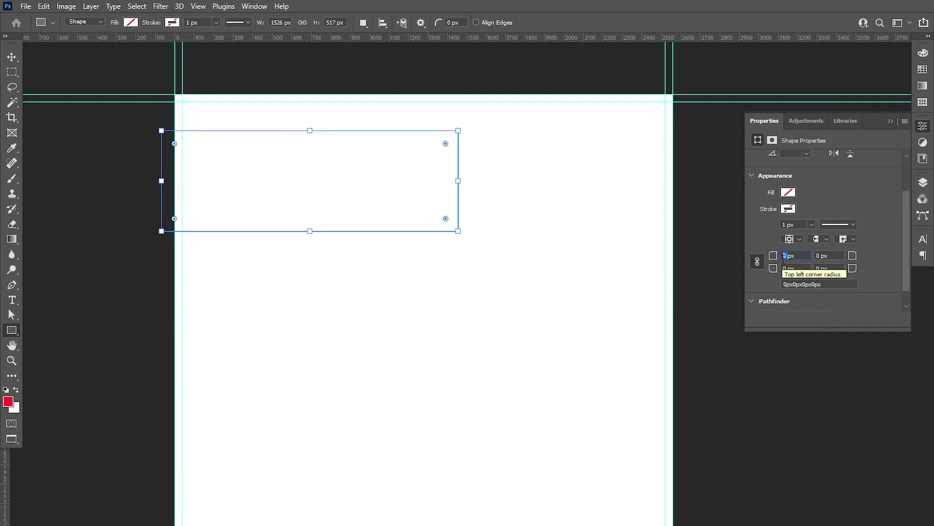
pyautogui.write('30')
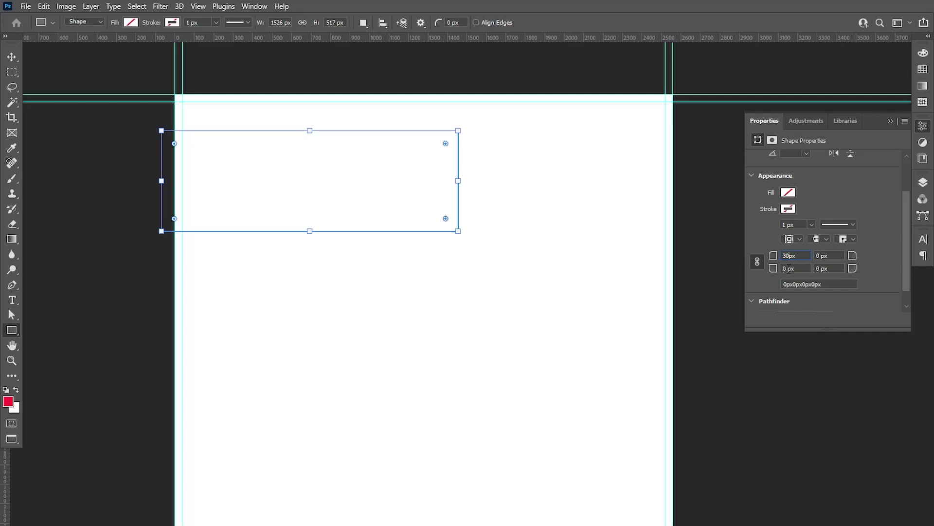
pyautogui.click(789, 268)
# Step: Fill the rectangle with crimson #ff003f
pyautogui.click(788, 193)
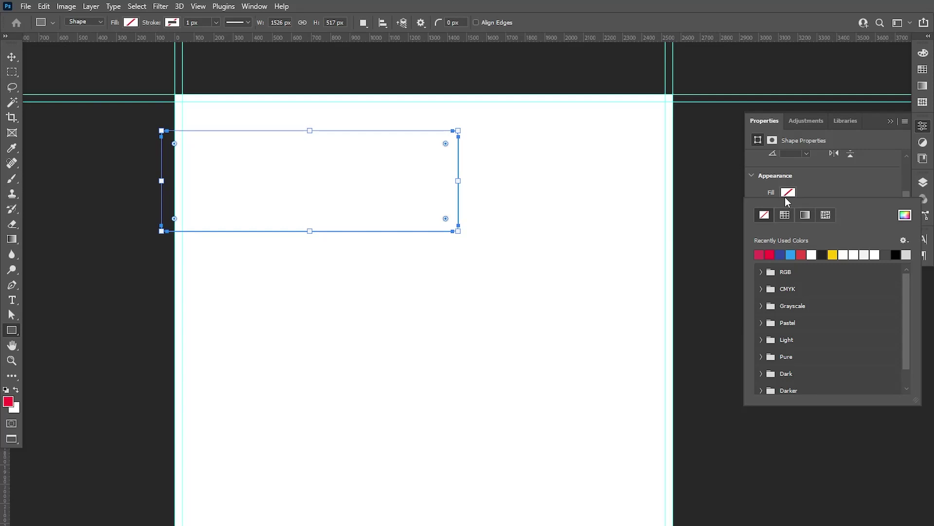
pyautogui.click(903, 215)
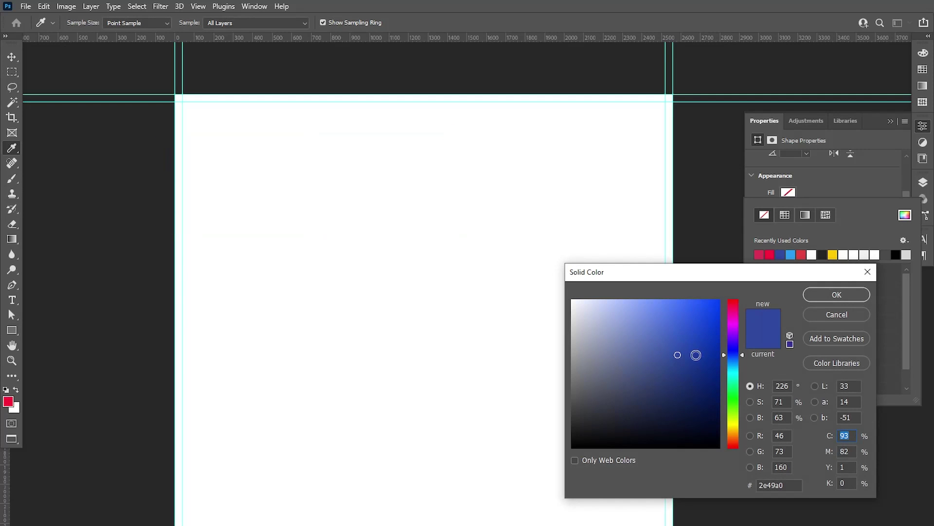
pyautogui.doubleClick(777, 484)
pyautogui.write('ff')
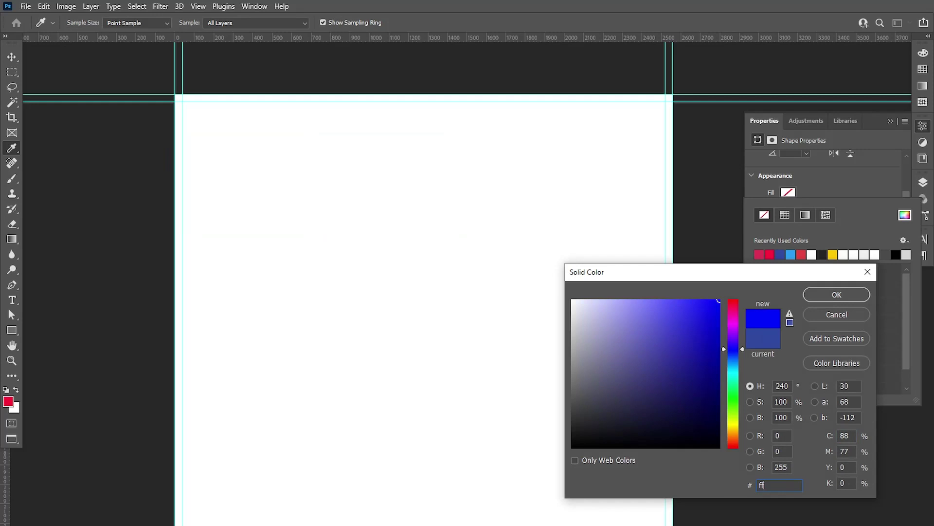
pyautogui.write('003f')
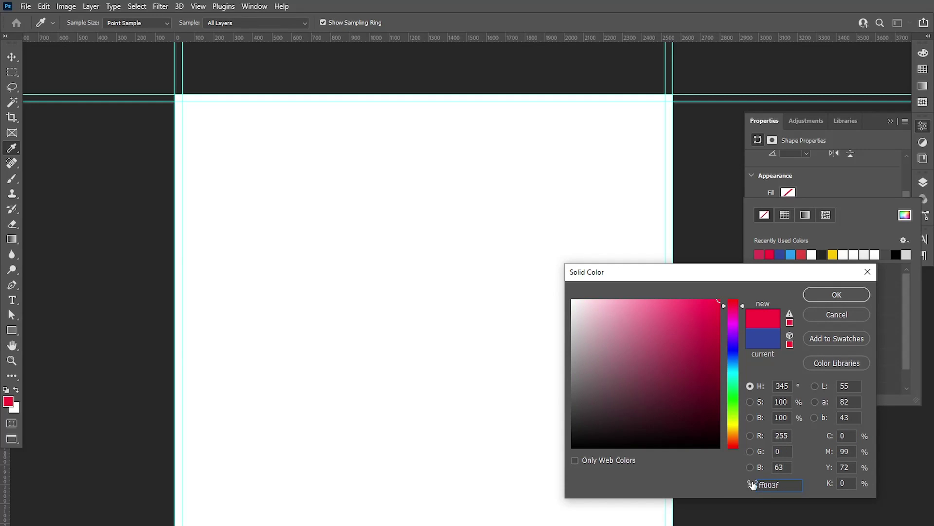
pyautogui.click(830, 298)
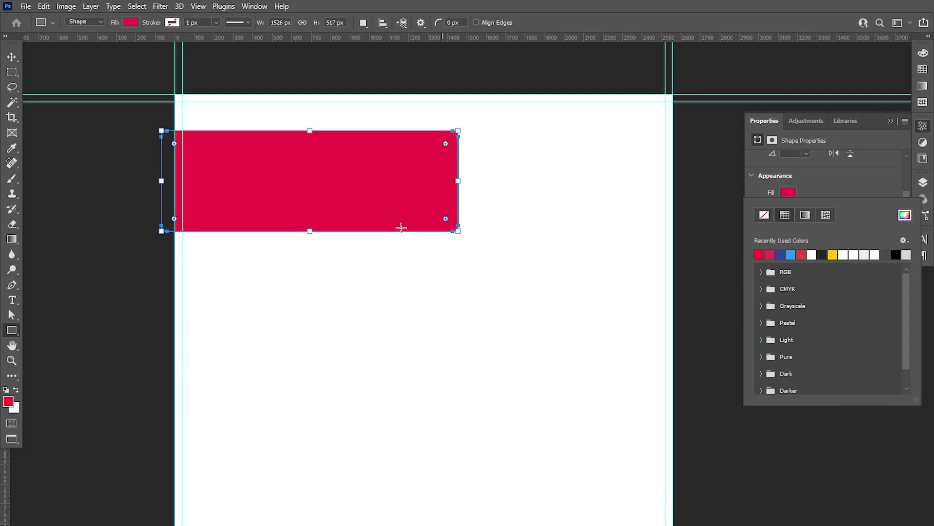
pyautogui.click(44, 6)
pyautogui.moveTo(70, 273)
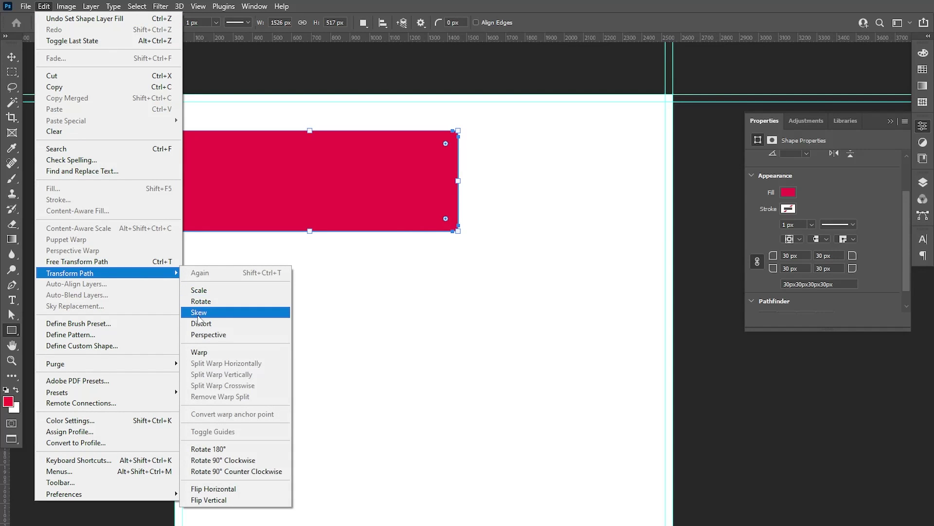
# Step: Skew the header rectangle so its right end slants diagonally
pyautogui.click(222, 313)
pyautogui.moveTo(310, 231)
pyautogui.mouseDown()
pyautogui.moveTo(224, 238)
pyautogui.moveTo(258, 210)
pyautogui.mouseUp()
pyautogui.press('Return')
# Step: Add a vertical guide near the page's left margin
pyautogui.press('v')
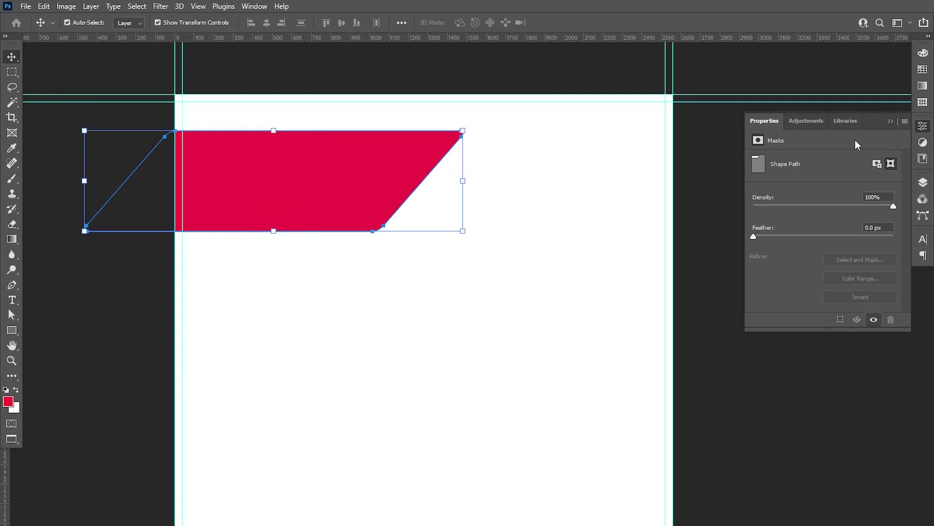
pyautogui.click(891, 121)
pyautogui.click(434, 288)
pyautogui.moveTo(5, 468); pyautogui.dragTo(237, 399)
# Step: Embed the Logo image on the red header banner, enlarged to about 118%
pyautogui.click(25, 6)
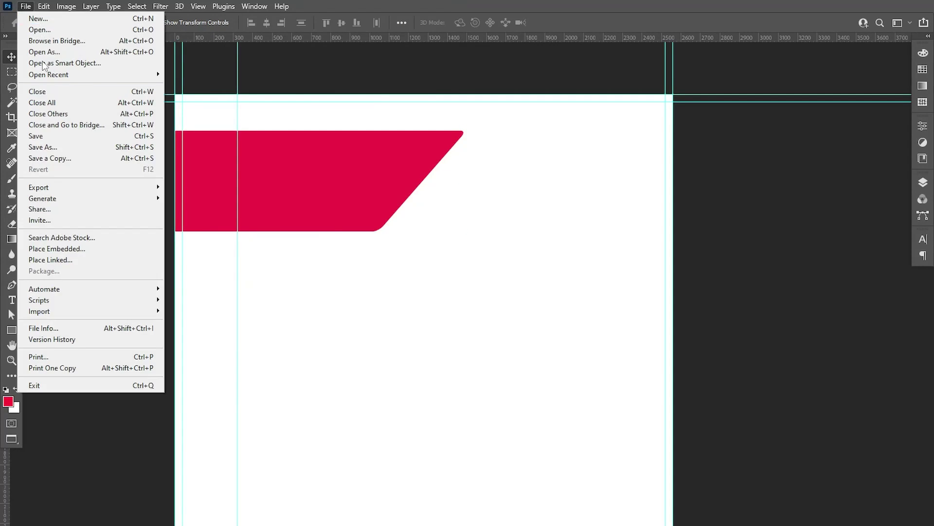
pyautogui.click(63, 249)
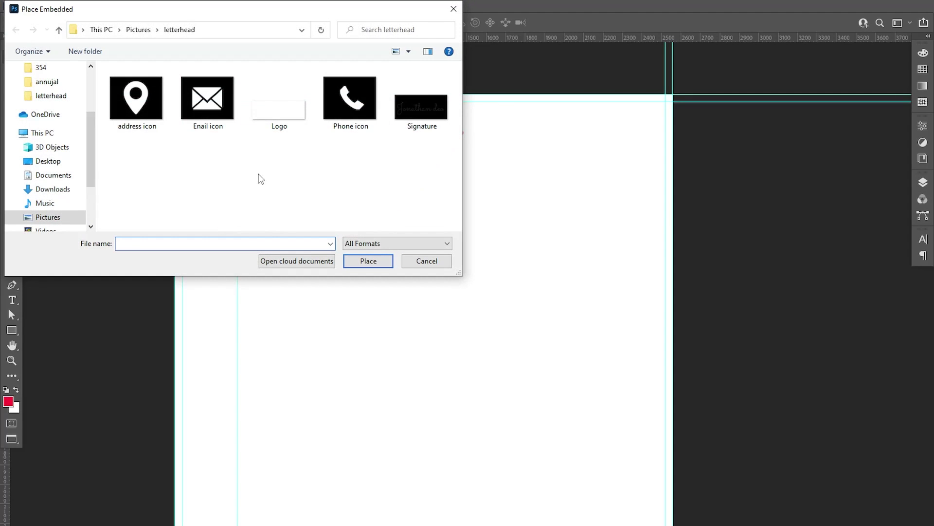
pyautogui.click(281, 119)
pyautogui.click(369, 261)
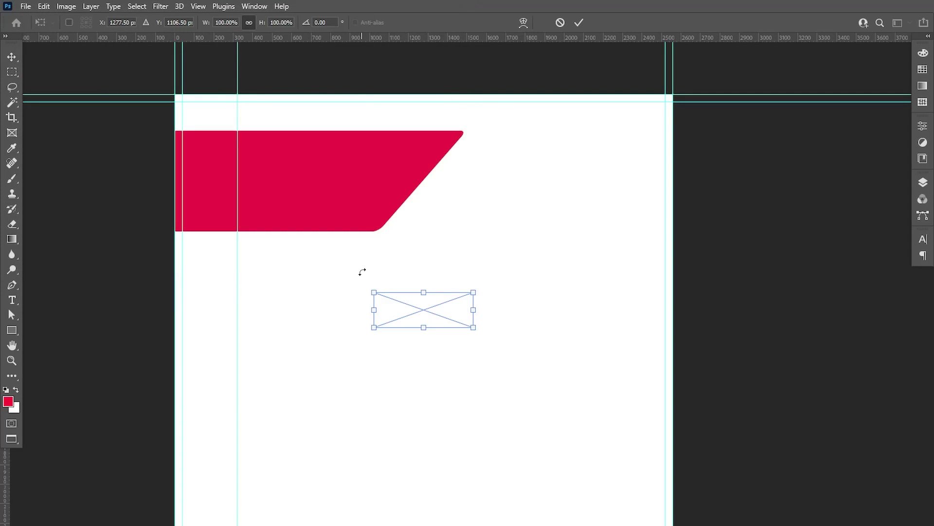
pyautogui.moveTo(423, 310); pyautogui.dragTo(286, 182)
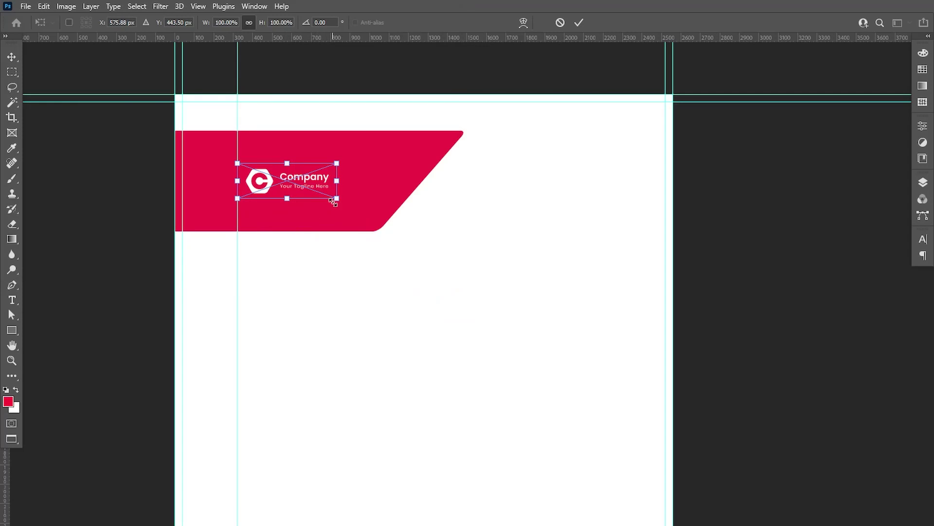
pyautogui.moveTo(336, 198); pyautogui.dragTo(355, 205)
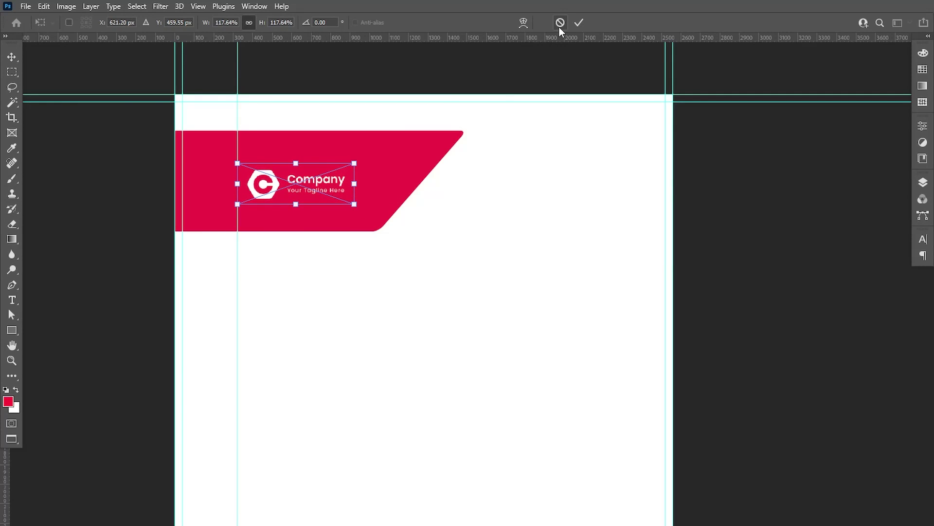
pyautogui.click(579, 23)
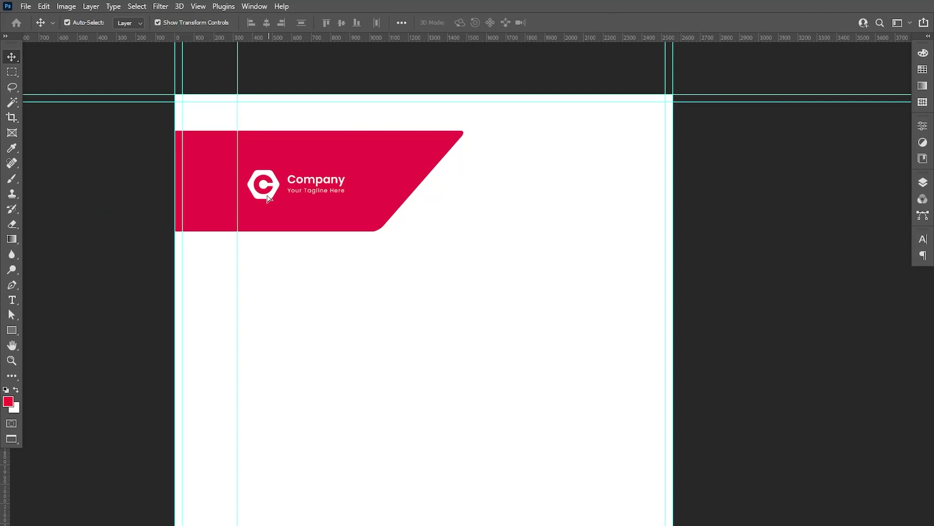
pyautogui.moveTo(272, 197); pyautogui.dragTo(261, 194)
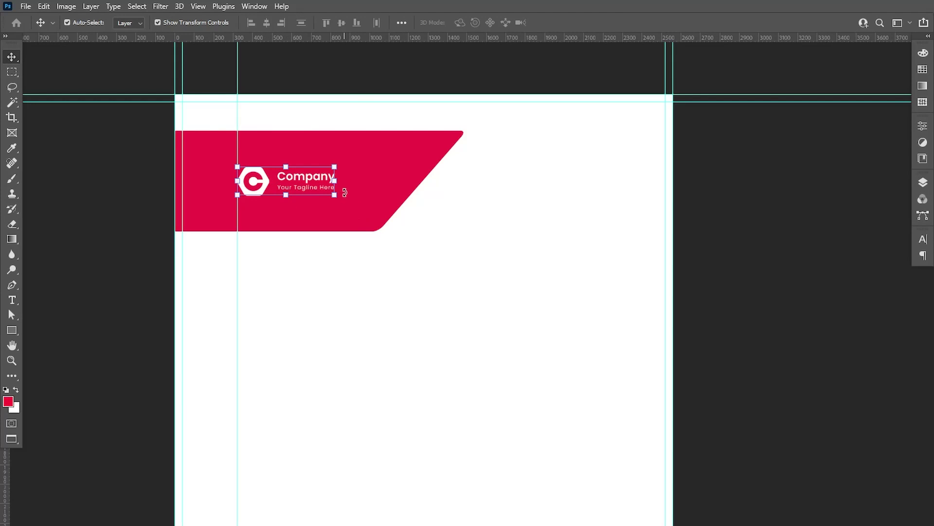
pyautogui.moveTo(334, 197); pyautogui.dragTo(357, 204)
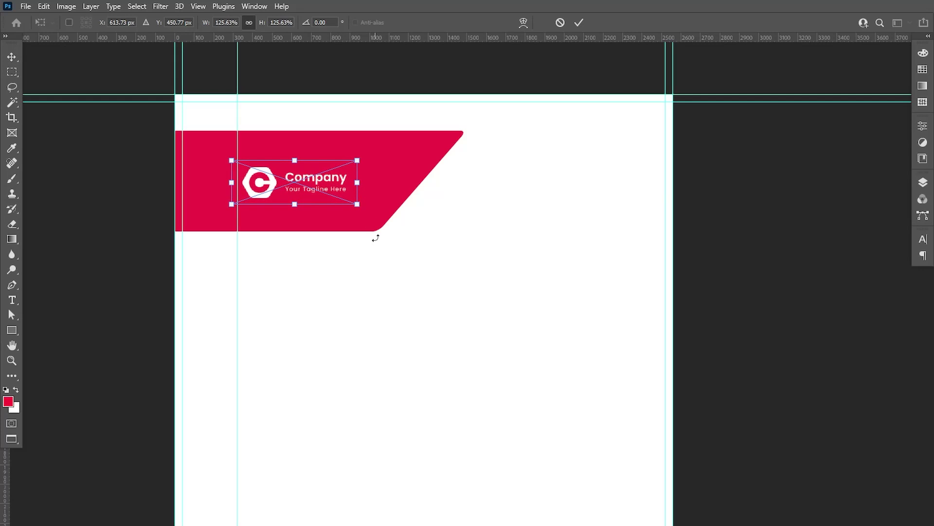
pyautogui.press('Escape')
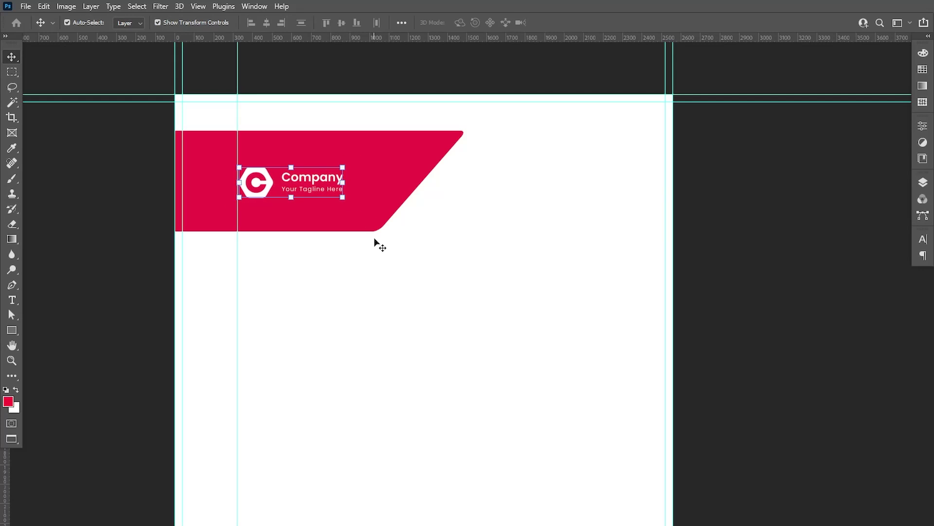
pyautogui.click(379, 245)
# Step: Move the Rectangle 1 header layer slightly to the left
pyautogui.click(923, 183)
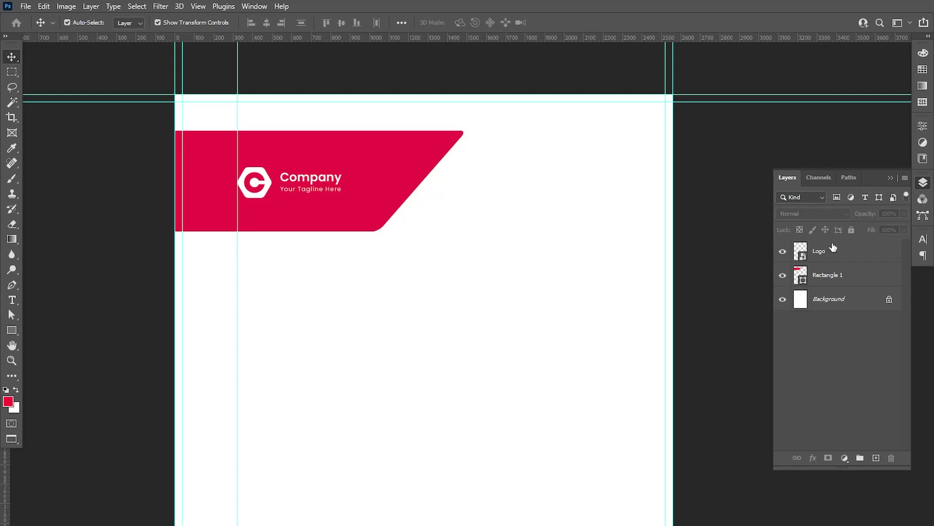
pyautogui.click(823, 272)
pyautogui.moveTo(399, 210); pyautogui.dragTo(382, 209)
pyautogui.click(49, 305)
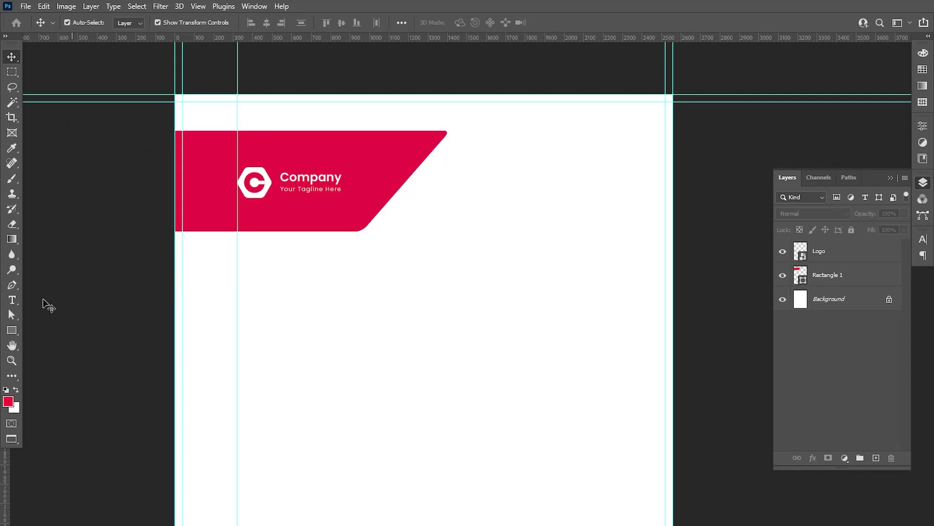
# Step: Draw a 93 px square near the page's top-right filled with the recent red
pyautogui.click(12, 330)
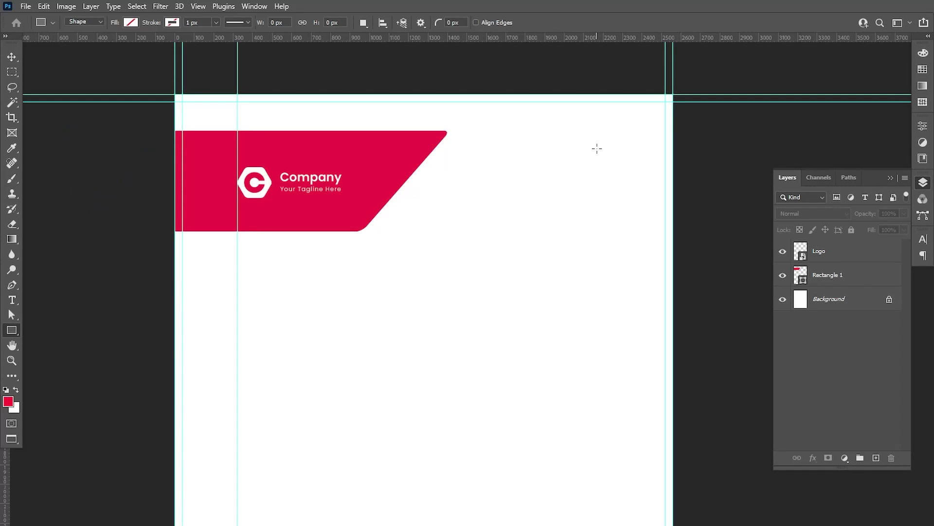
pyautogui.moveTo(598, 147); pyautogui.dragTo(616, 168)
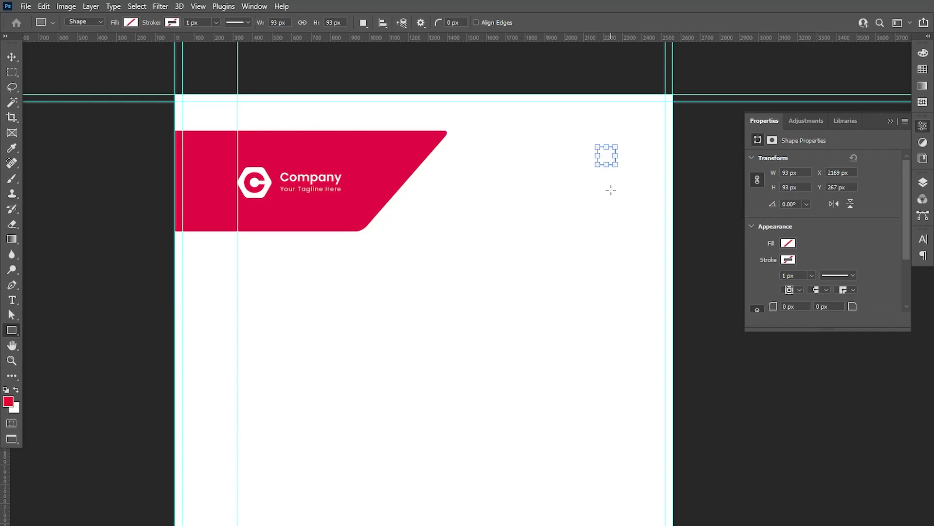
pyautogui.click(789, 244)
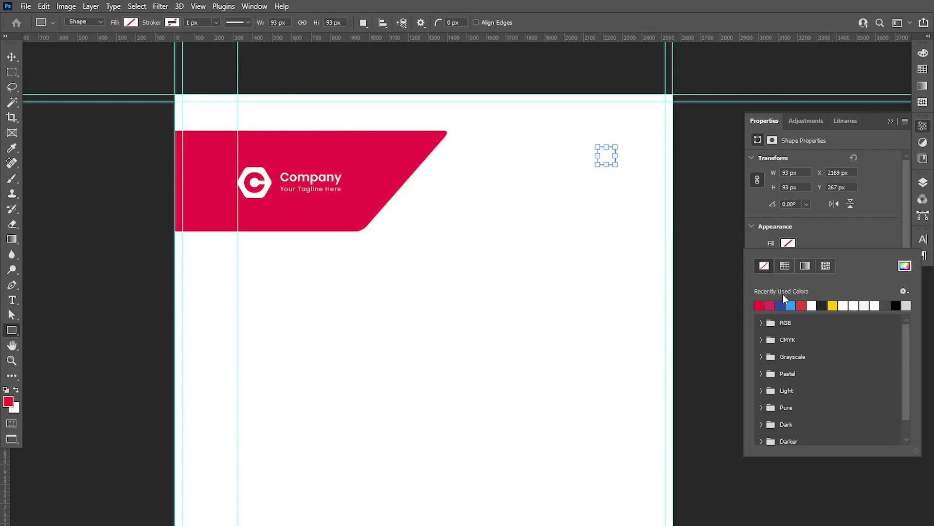
pyautogui.click(759, 305)
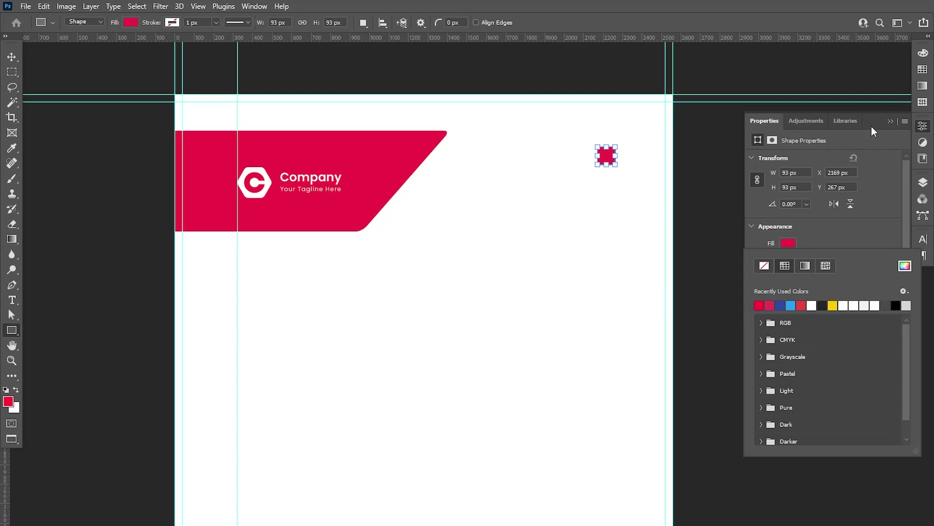
# Step: Round the red square's corners to a 10 px radius
pyautogui.moveTo(905, 201); pyautogui.dragTo(903, 251)
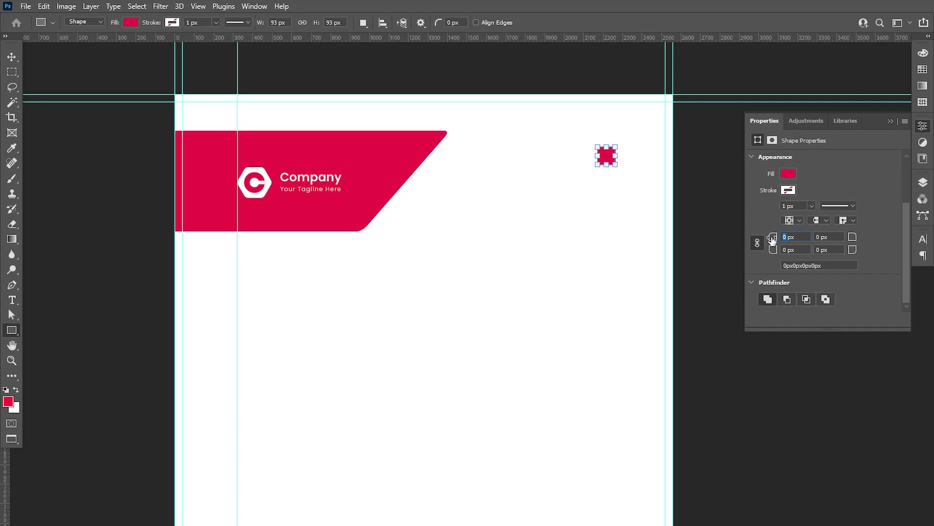
pyautogui.write('10')
pyautogui.press('Return')
pyautogui.press('v')
pyautogui.moveTo(774, 269); pyautogui.dragTo(771, 269)
pyautogui.press('BackSpace')
pyautogui.press('BackSpace')
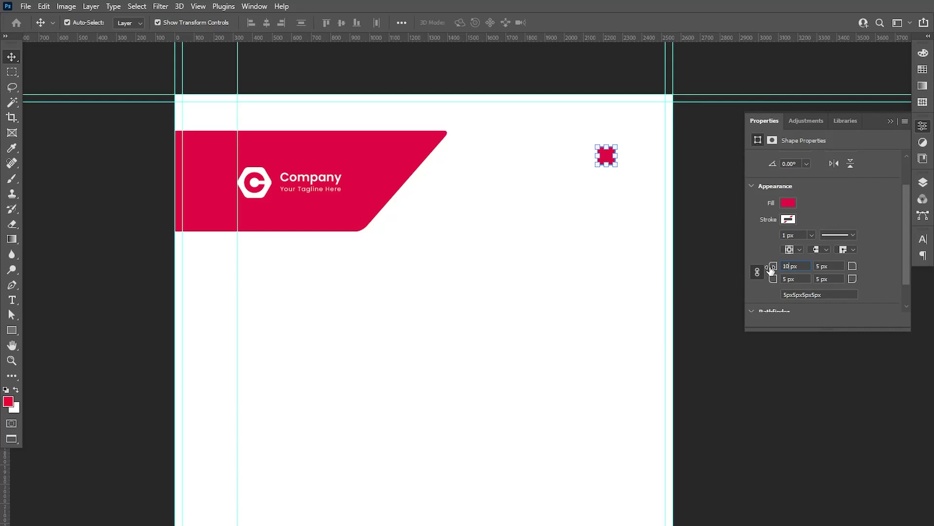
pyautogui.press('Return')
pyautogui.click(890, 121)
pyautogui.click(599, 255)
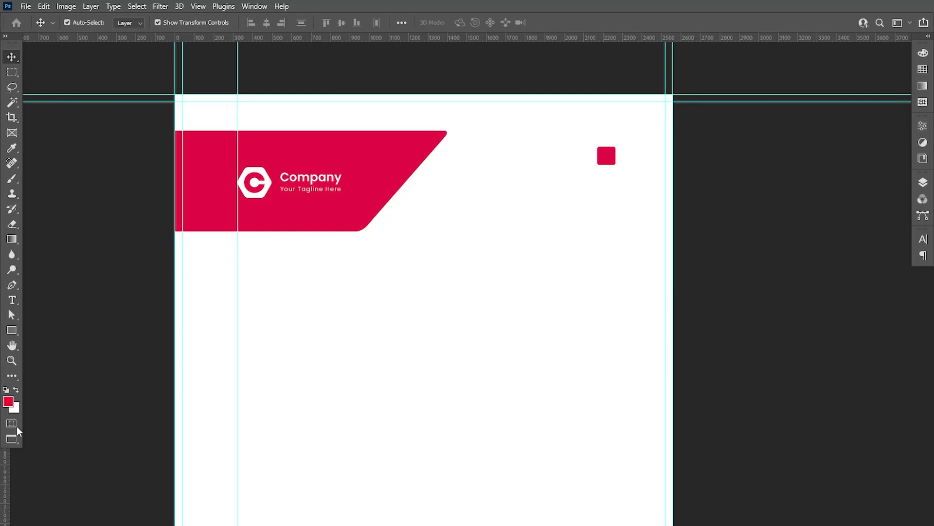
# Step: Add a vertical guide near the page's right edge and zoom in on the square
pyautogui.moveTo(5, 460); pyautogui.dragTo(606, 351)
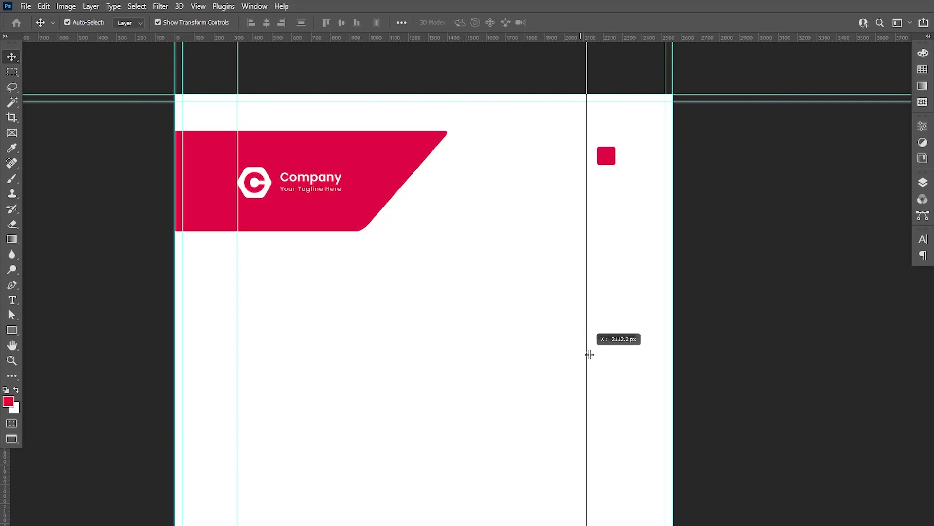
pyautogui.scroll(1, 640, 150)
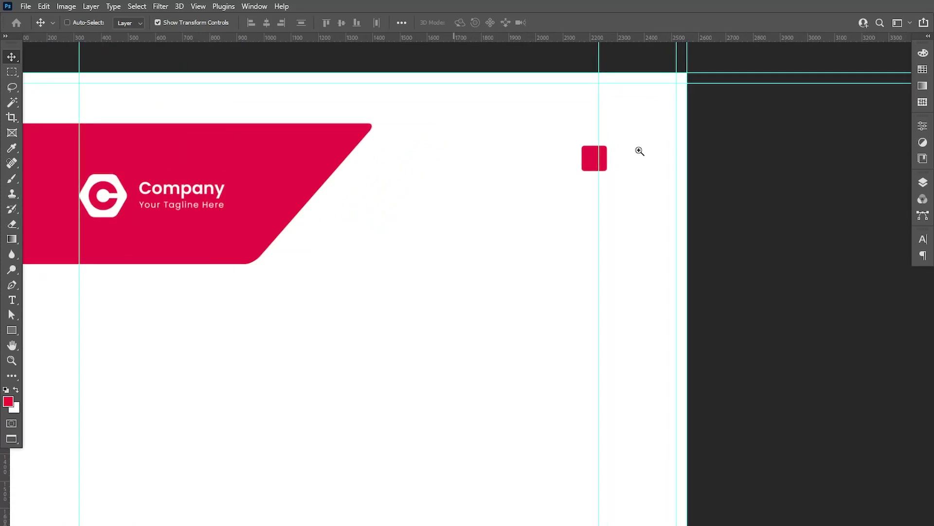
pyautogui.moveTo(641, 150)
pyautogui.mouseDown()
pyautogui.moveTo(646, 168)
pyautogui.moveTo(589, 180)
pyautogui.moveTo(598, 312)
pyautogui.mouseUp()
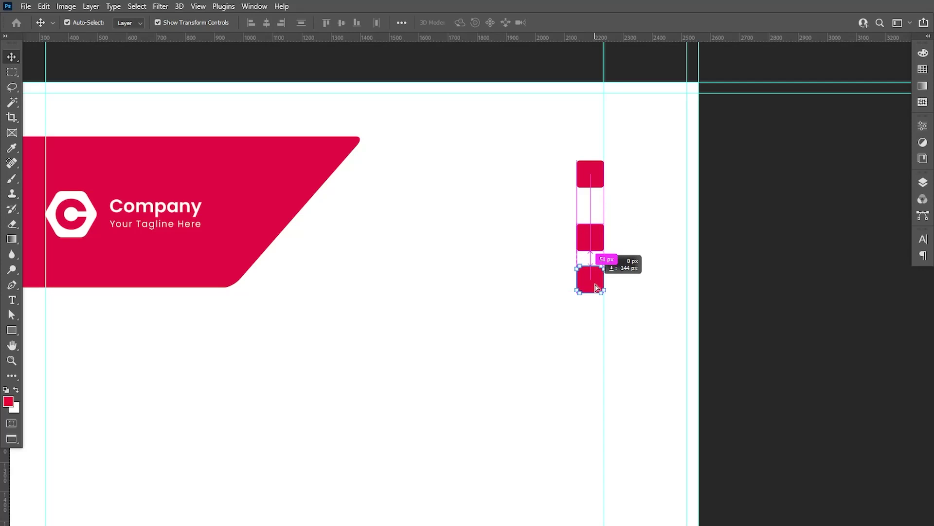
# Step: Stack three red squares vertically and scale all three down to about 85%
pyautogui.click(922, 183)
pyautogui.keyDown('ctrl'); pyautogui.click(834, 275); pyautogui.keyUp('ctrl')
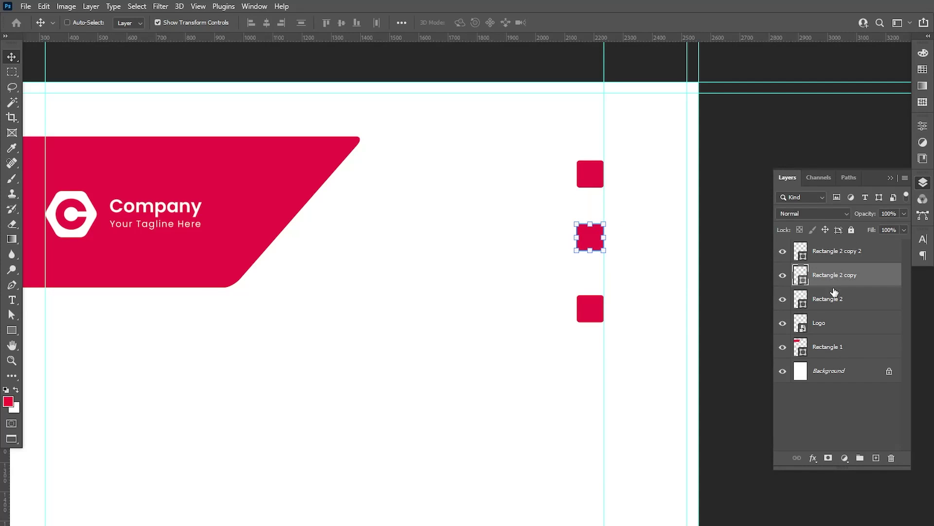
pyautogui.keyDown('ctrl'); pyautogui.click(834, 299); pyautogui.keyUp('ctrl')
pyautogui.keyDown('ctrl'); pyautogui.click(830, 258); pyautogui.keyUp('ctrl')
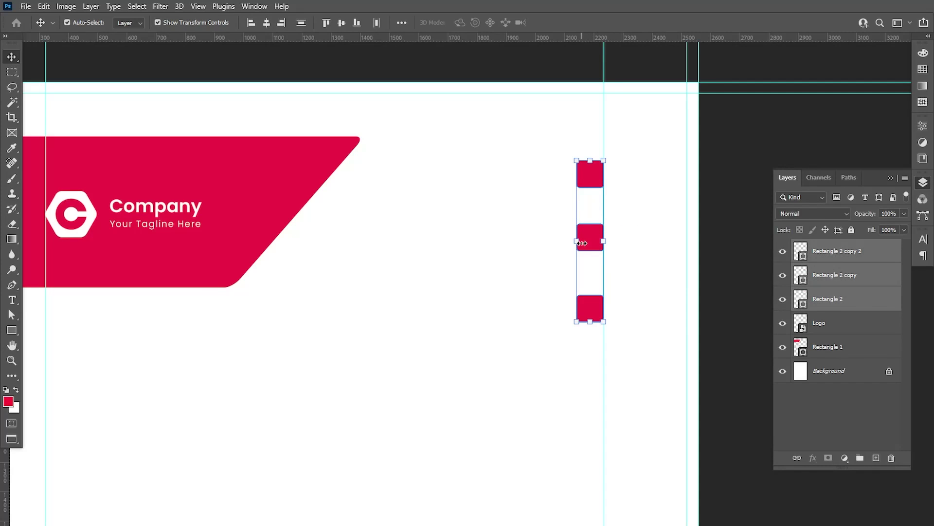
pyautogui.moveTo(577, 321); pyautogui.dragTo(582, 286)
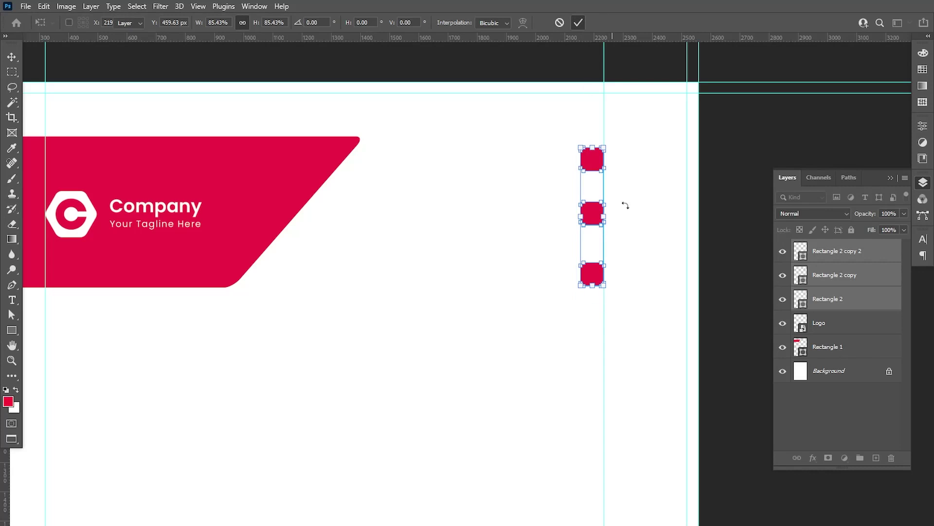
pyautogui.press('Return')
pyautogui.click(470, 202)
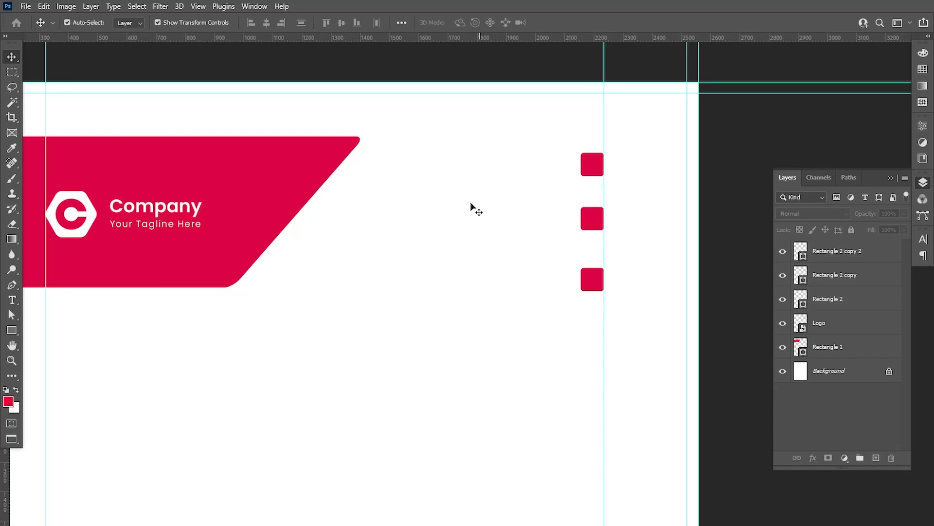
# Step: Embed the Phone icon, scaled to 35% and centred in the top red square
pyautogui.click(25, 7)
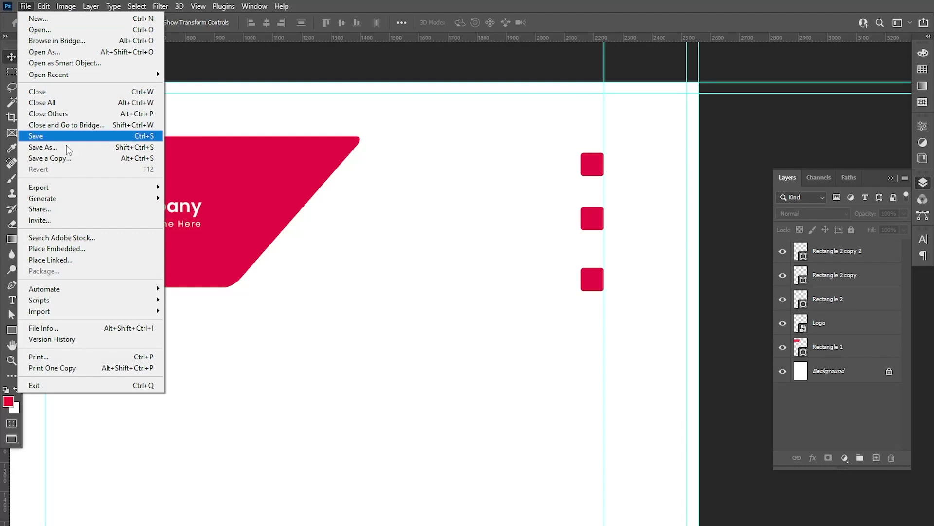
pyautogui.click(59, 249)
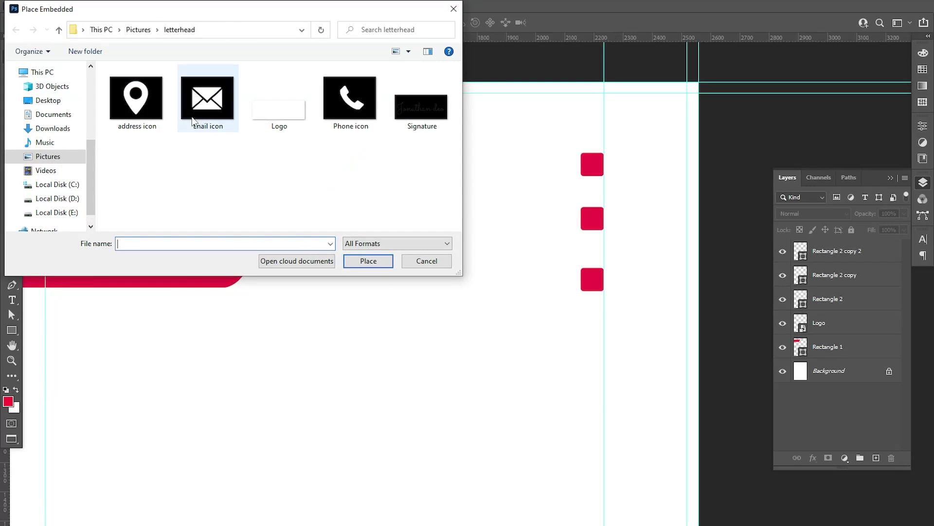
pyautogui.click(354, 112)
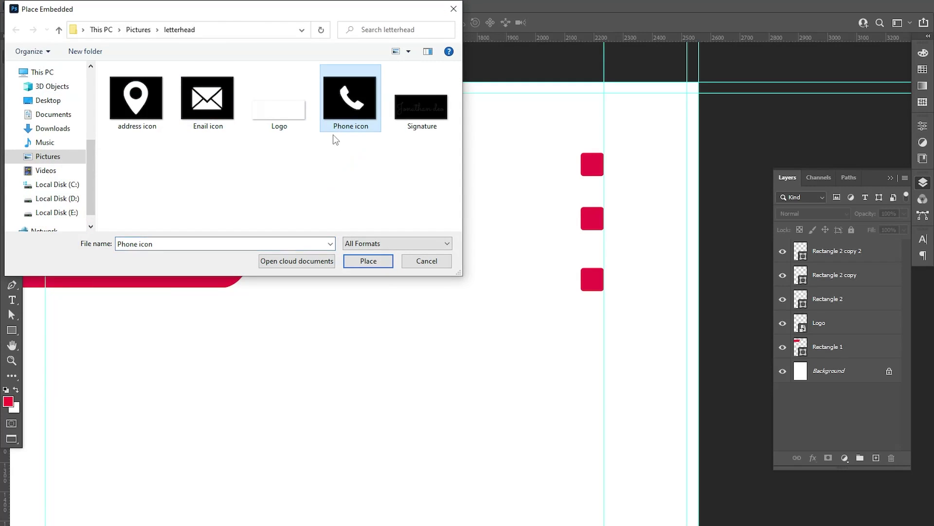
pyautogui.click(370, 261)
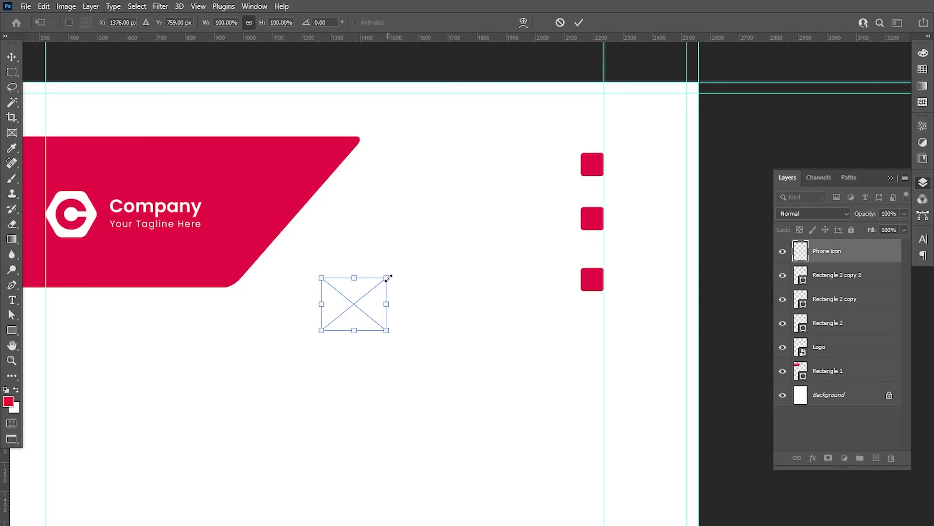
pyautogui.moveTo(388, 279)
pyautogui.mouseDown()
pyautogui.moveTo(339, 315)
pyautogui.moveTo(593, 166)
pyautogui.mouseUp()
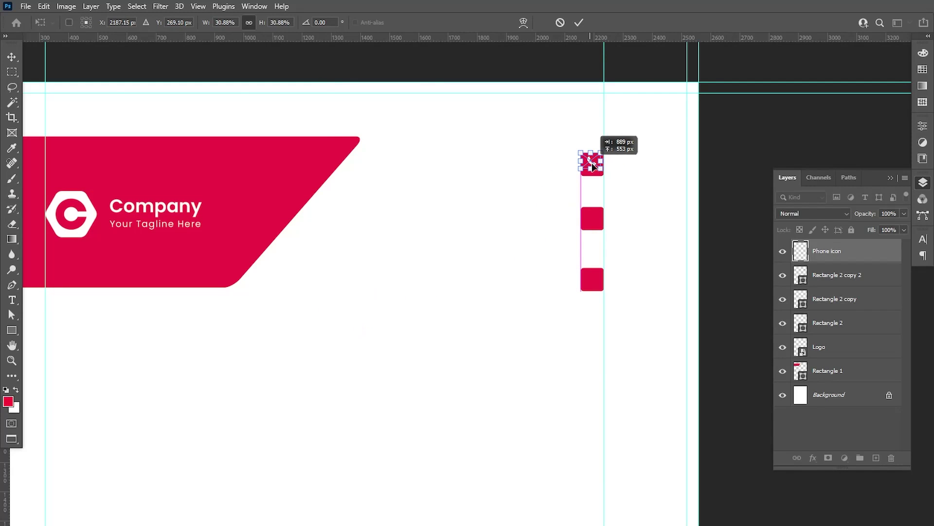
pyautogui.scroll(4, 633, 150)
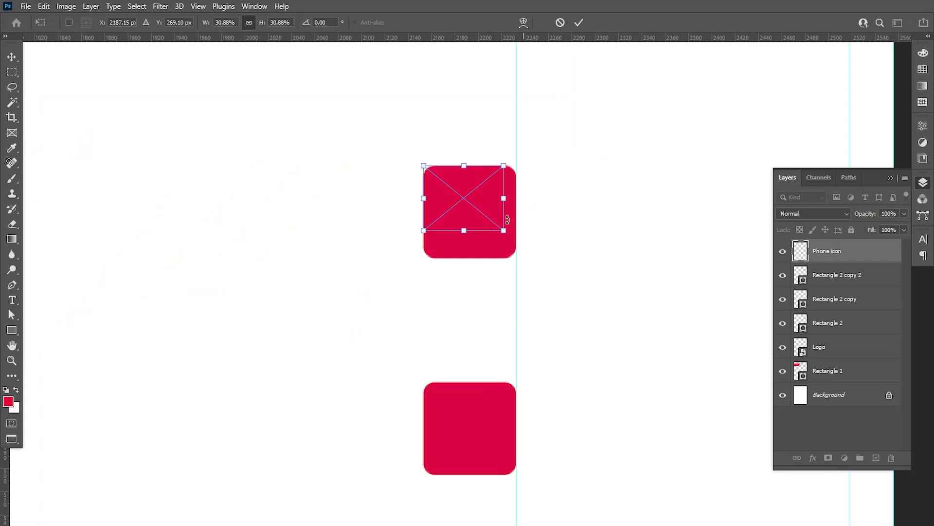
pyautogui.moveTo(471, 195); pyautogui.dragTo(477, 208)
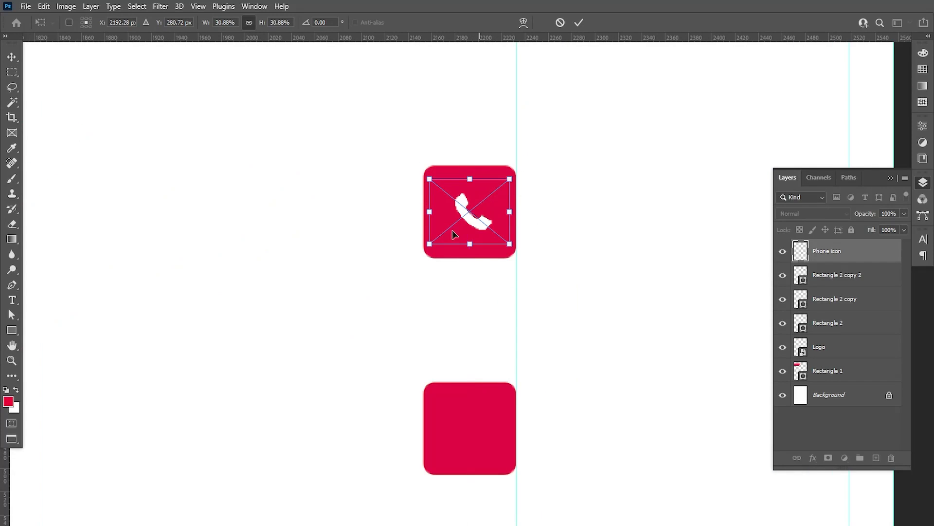
pyautogui.moveTo(429, 243); pyautogui.dragTo(423, 248)
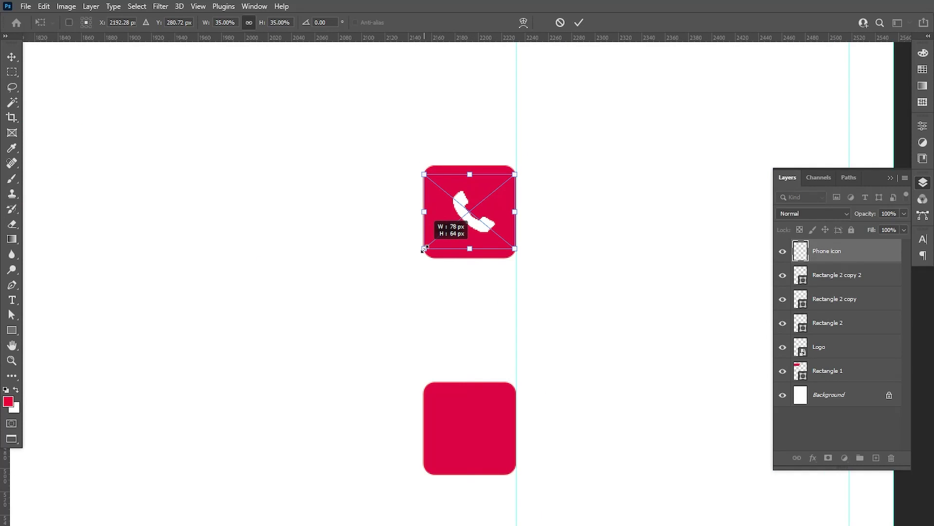
pyautogui.click(579, 23)
pyautogui.scroll(-2, 551, 214)
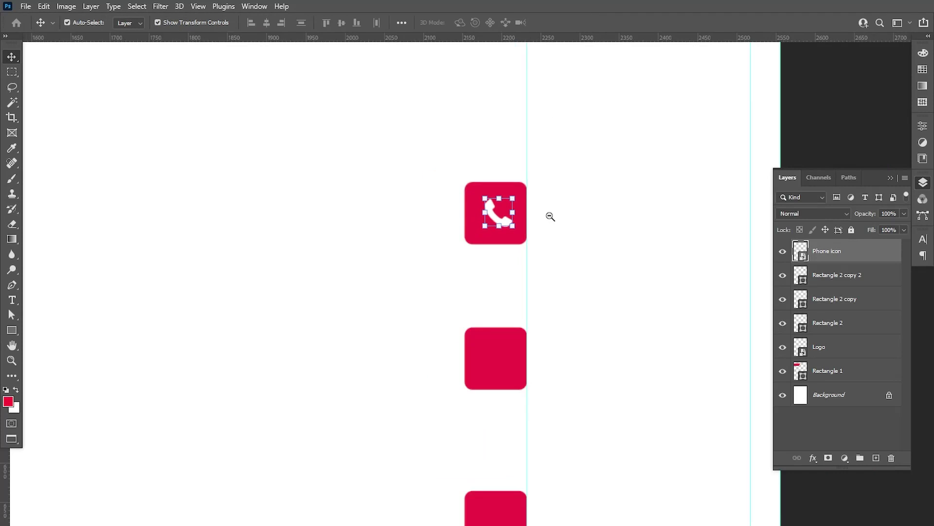
pyautogui.scroll(-2, 561, 236)
# Step: Embed the email icon, scaled down and centred in the middle red square
pyautogui.click(22, 7)
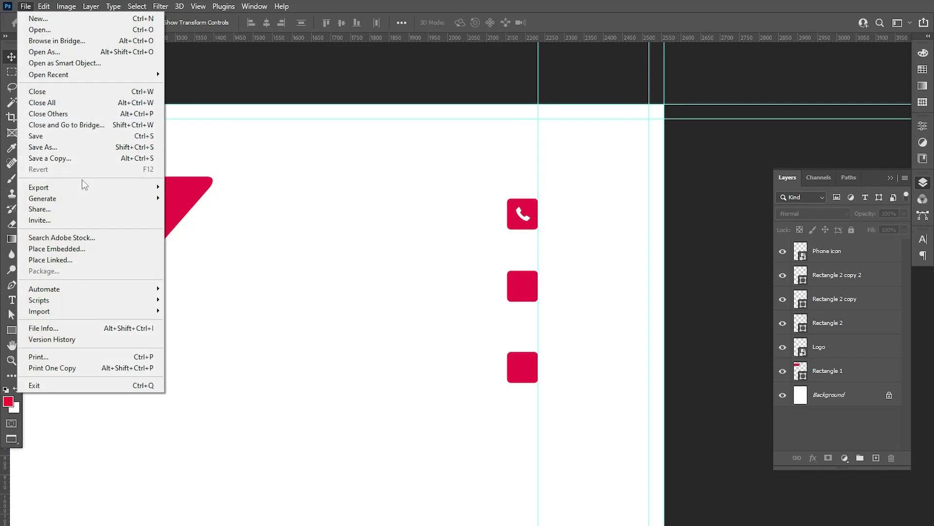
pyautogui.click(75, 246)
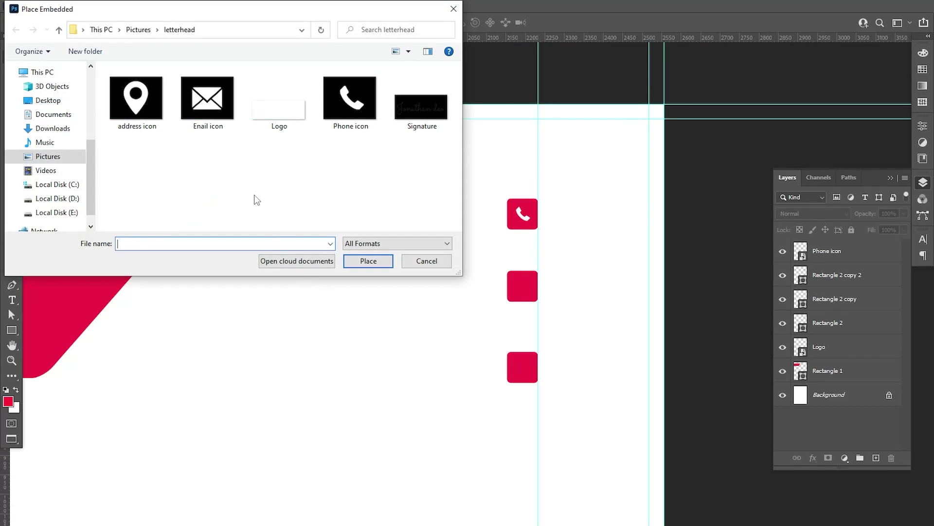
pyautogui.click(206, 109)
pyautogui.click(376, 263)
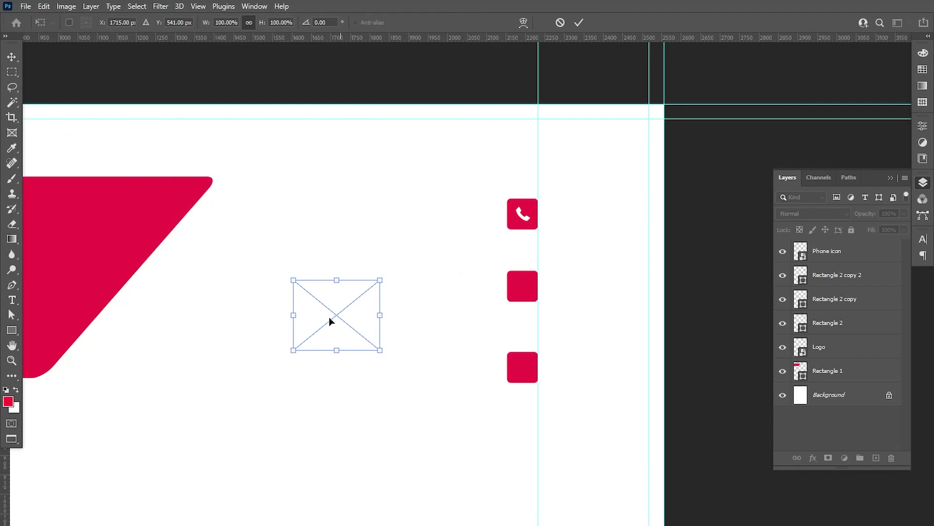
pyautogui.moveTo(336, 314); pyautogui.dragTo(529, 289)
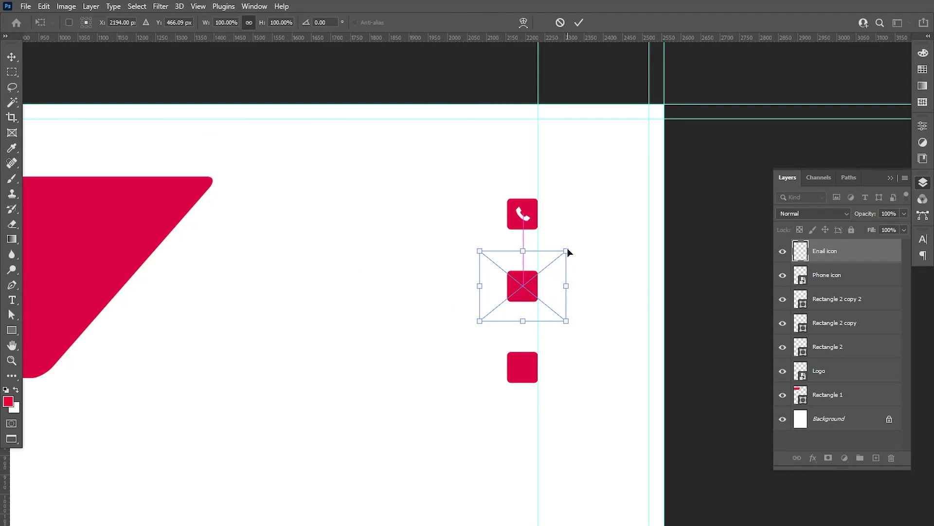
pyautogui.moveTo(566, 251); pyautogui.dragTo(496, 314)
pyautogui.scroll(3, 550, 294)
pyautogui.scroll(2, 550, 294)
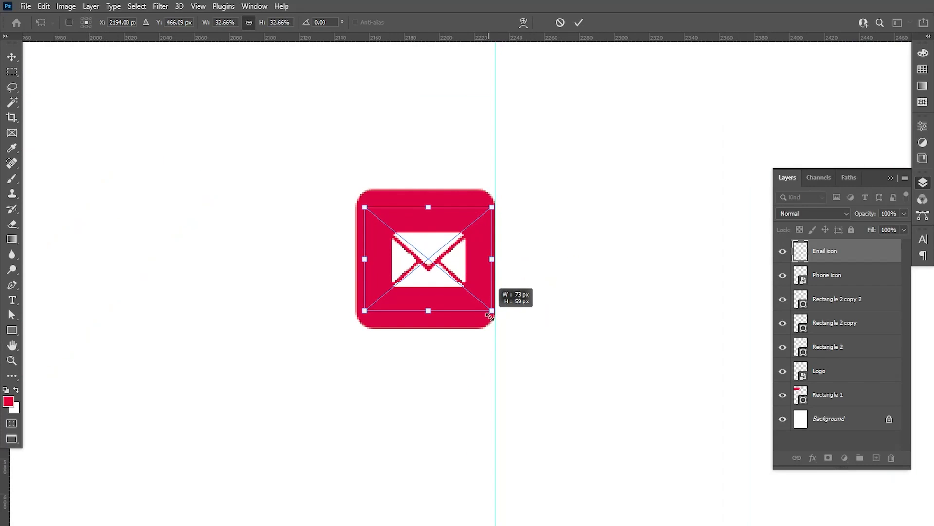
pyautogui.click(578, 23)
pyautogui.scroll(-2, 569, 250)
pyautogui.scroll(-2, 570, 251)
pyautogui.scroll(-1, 569, 250)
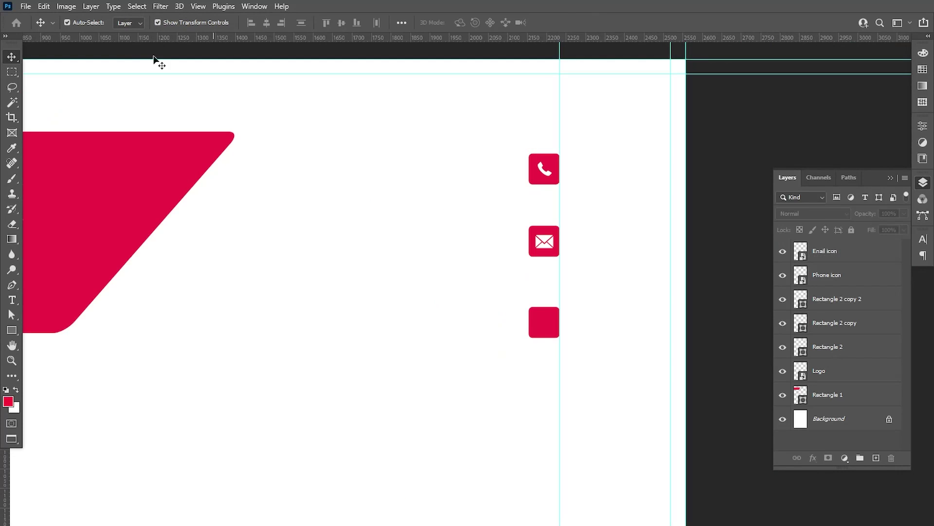
# Step: Embed the address icon at about 28.73%, centred in the bottom red square
pyautogui.click(25, 7)
pyautogui.click(64, 246)
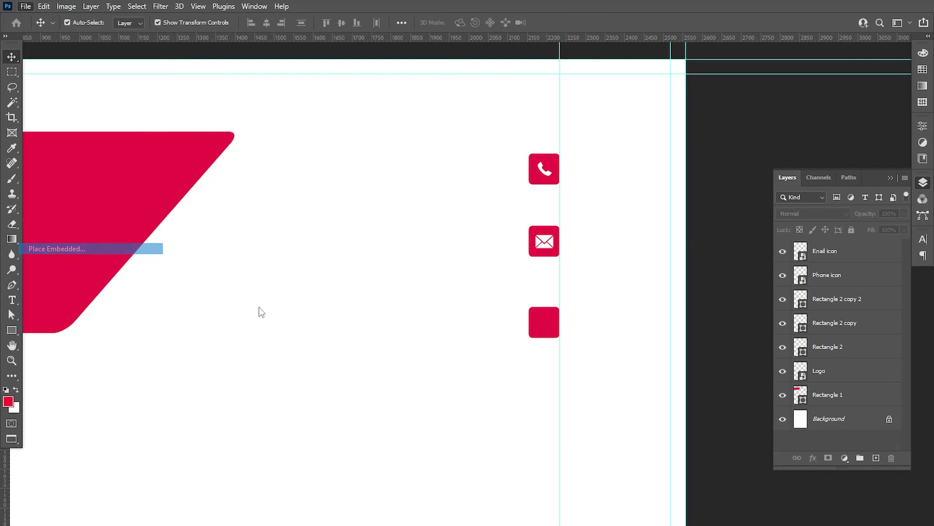
pyautogui.click(137, 99)
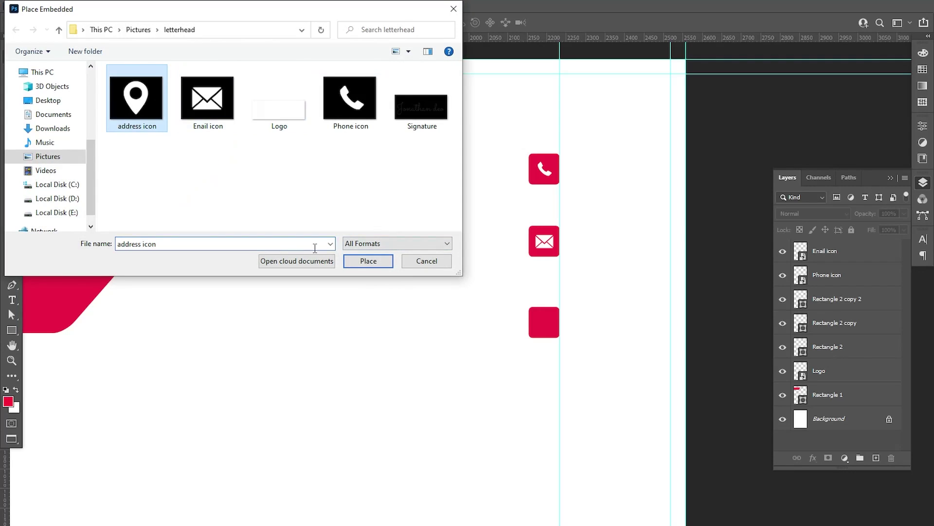
pyautogui.click(351, 261)
pyautogui.moveTo(395, 261); pyautogui.dragTo(360, 281)
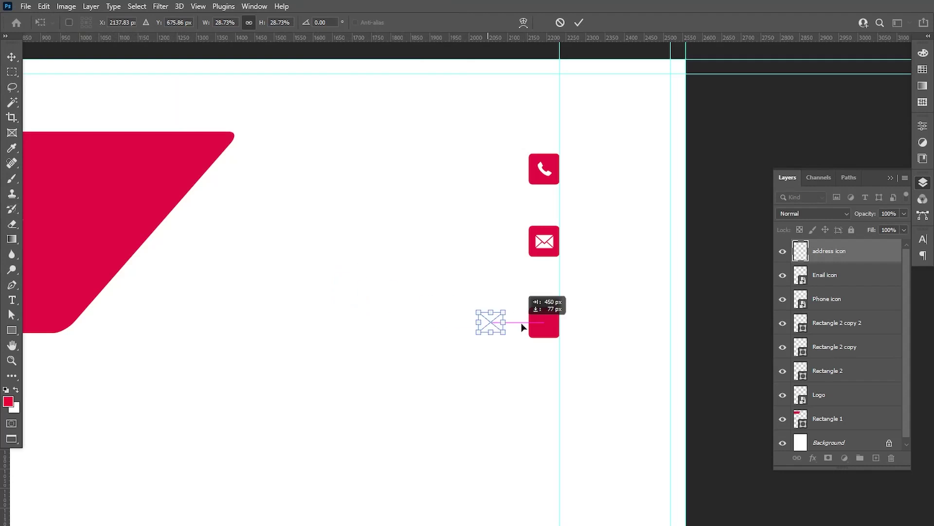
pyautogui.moveTo(344, 292); pyautogui.dragTo(540, 322)
pyautogui.click(592, 348)
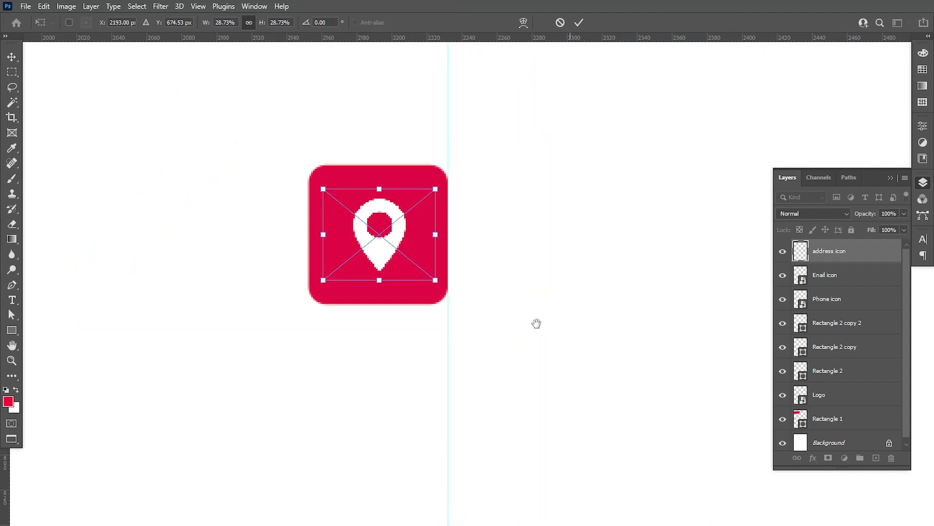
pyautogui.moveTo(378, 258); pyautogui.dragTo(379, 260)
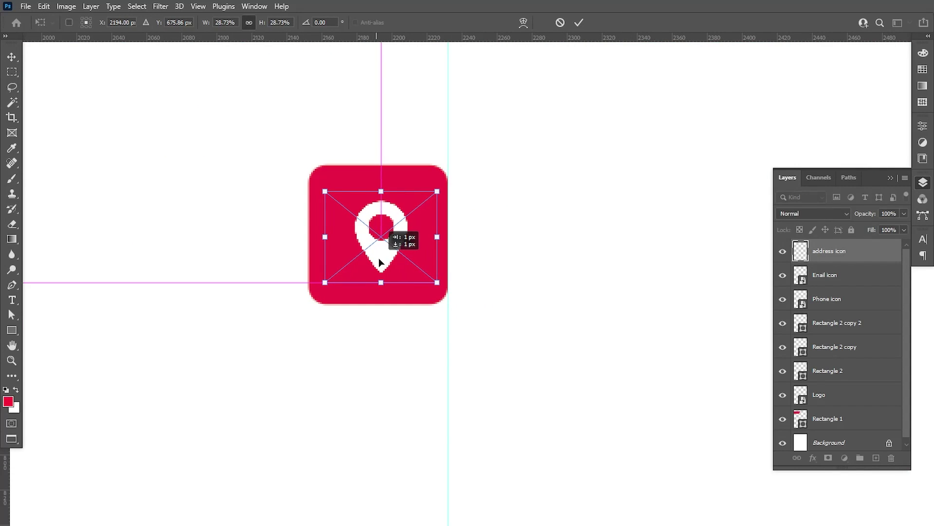
pyautogui.click(578, 23)
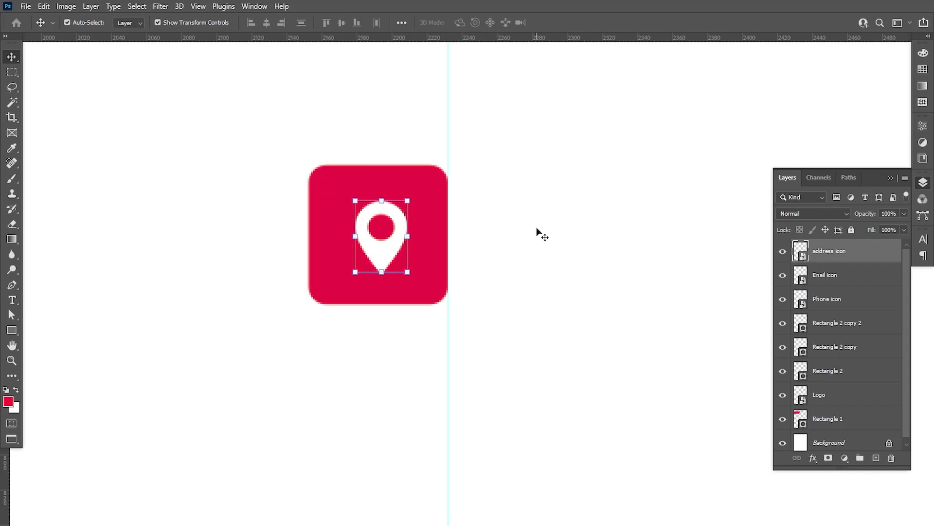
# Step: Scale the phone icon up to about 39% with Ctrl+T and commit it
pyautogui.scroll(3, 532, 240)
pyautogui.scroll(5, 488, 326)
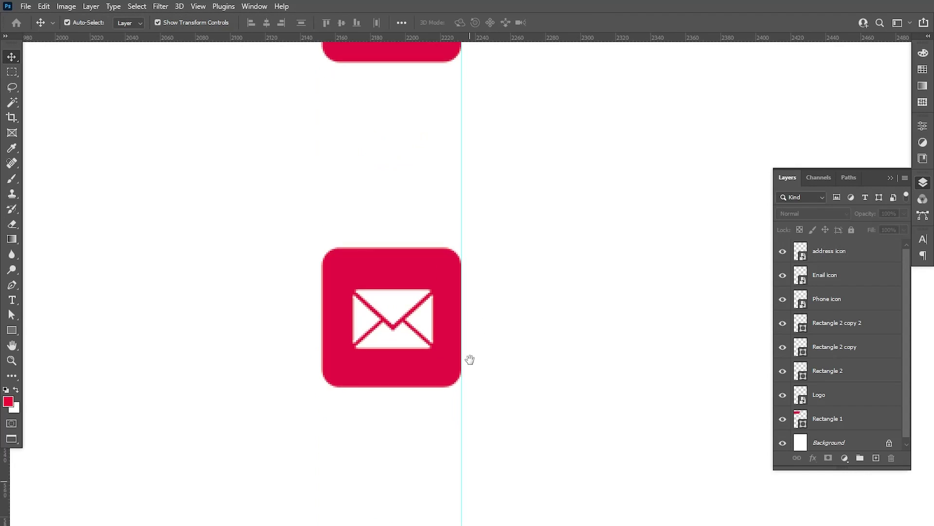
pyautogui.scroll(4, 470, 358)
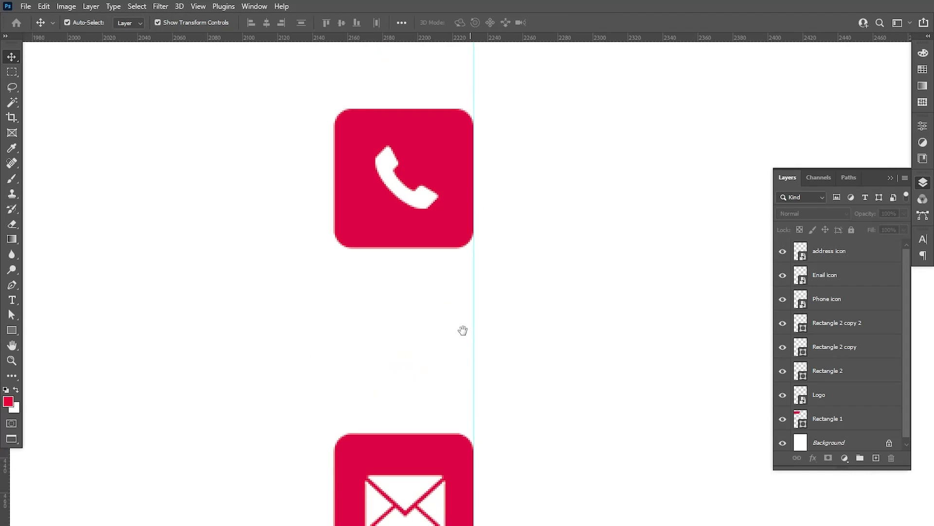
pyautogui.click(439, 209)
pyautogui.hotkey('ctrl', 't')
pyautogui.moveTo(468, 239); pyautogui.dragTo(477, 246)
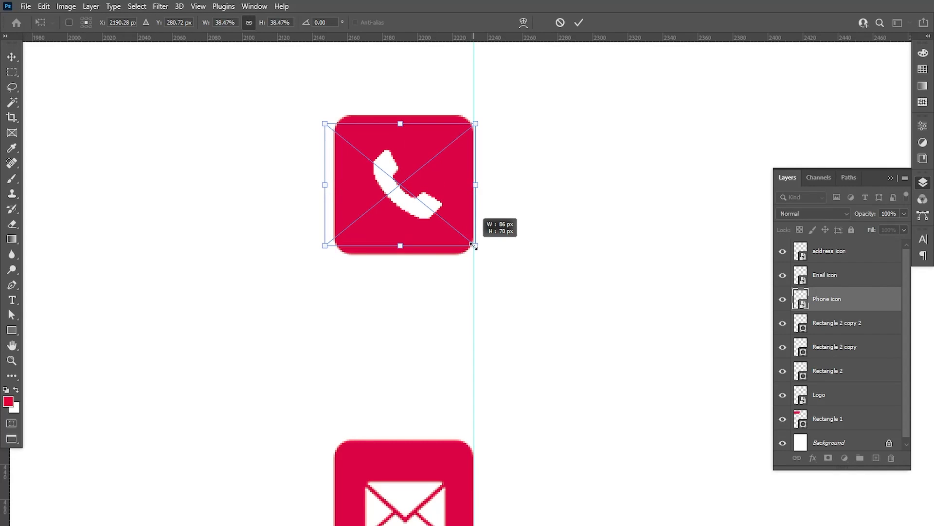
pyautogui.click(578, 22)
# Step: Zoom out and pan over the header to check the contact icon column
pyautogui.scroll(-2, 532, 202)
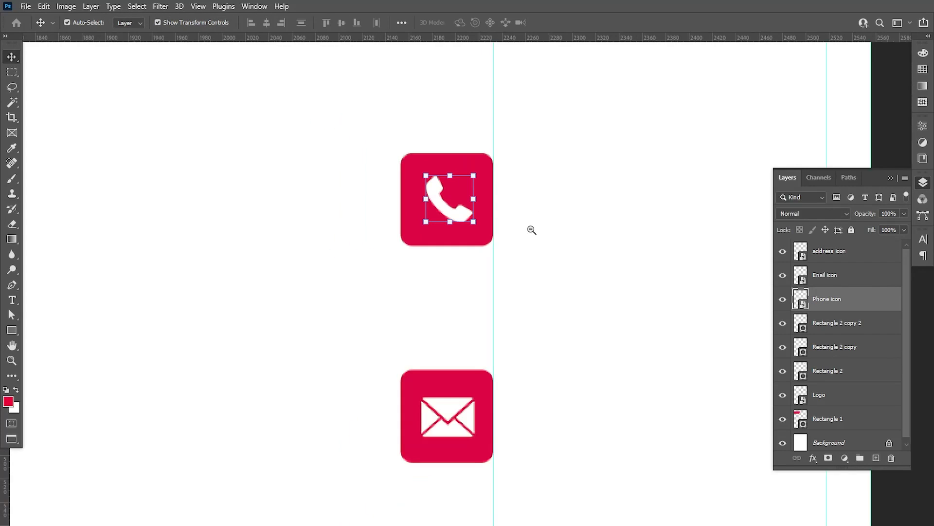
pyautogui.scroll(-2, 533, 230)
pyautogui.scroll(-2, 569, 306)
pyautogui.scroll(-2, 569, 306)
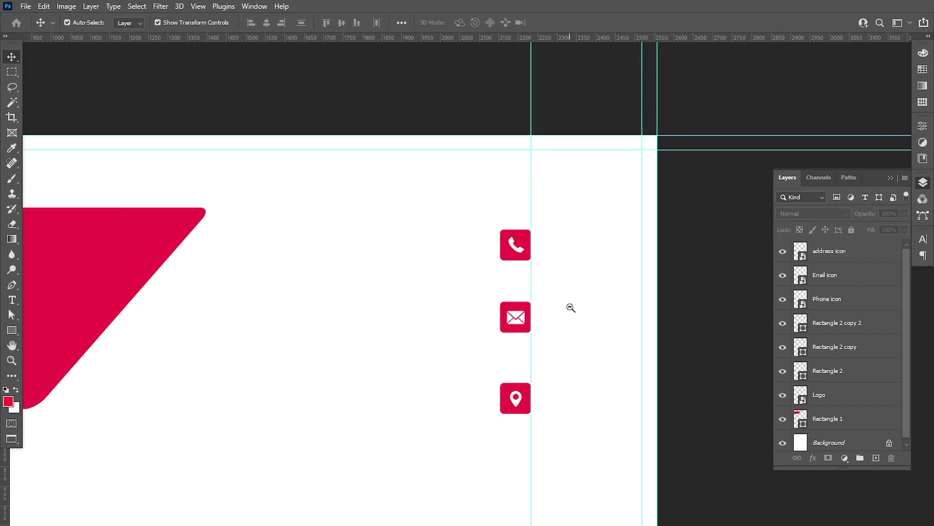
pyautogui.moveTo(396, 319); pyautogui.dragTo(438, 261)
pyautogui.scroll(1, 480, 246)
pyautogui.scroll(1, 398, 267)
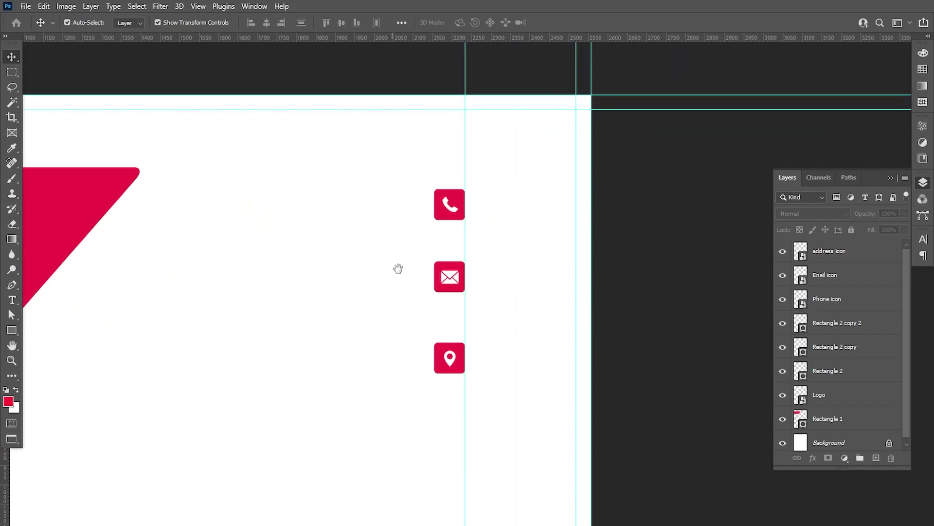
pyautogui.scroll(1, 392, 270)
pyautogui.scroll(1, 391, 276)
pyautogui.hscroll(-5, 475, 291)
pyautogui.scroll(-1, 475, 291)
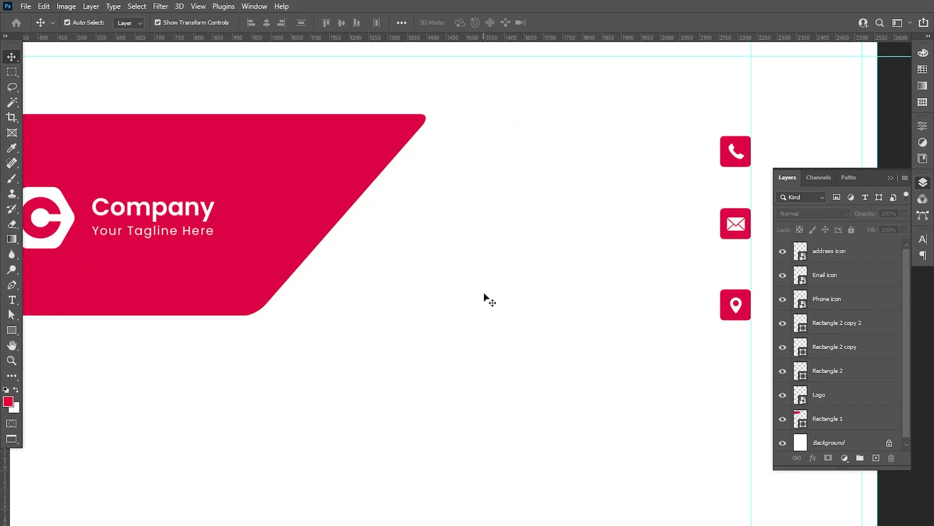
pyautogui.moveTo(484, 299); pyautogui.dragTo(248, 302)
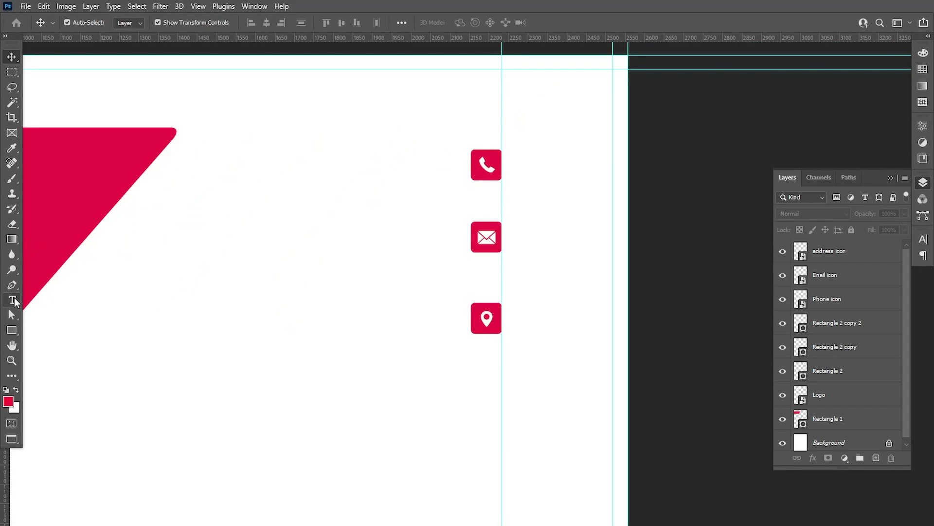
# Step: Type the placeholder phone number and set it to Roboto Light, 10 pt
pyautogui.click(12, 299)
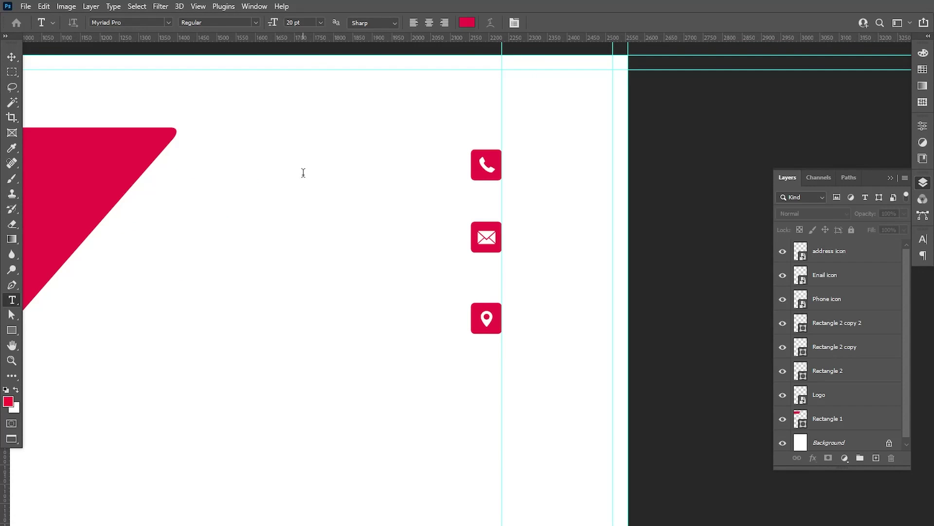
pyautogui.click(303, 172)
pyautogui.press('BackSpace')
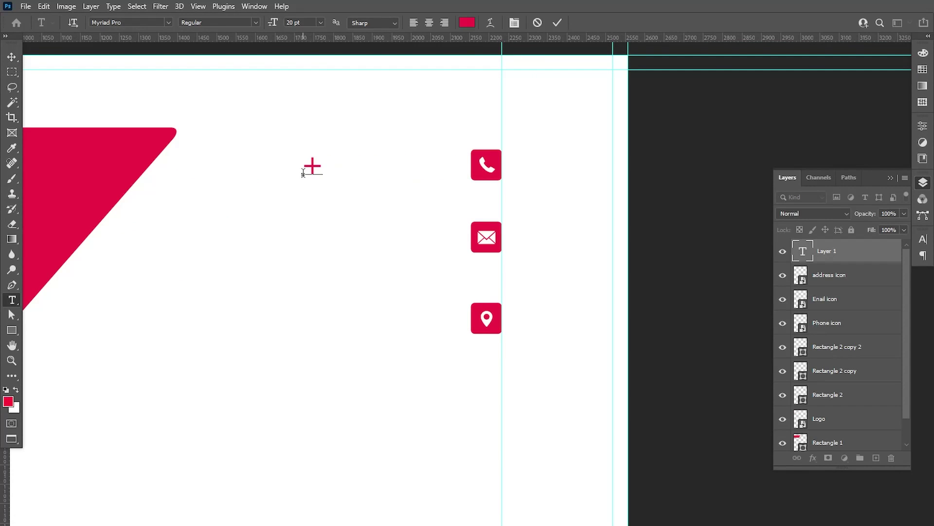
pyautogui.write('000 12')
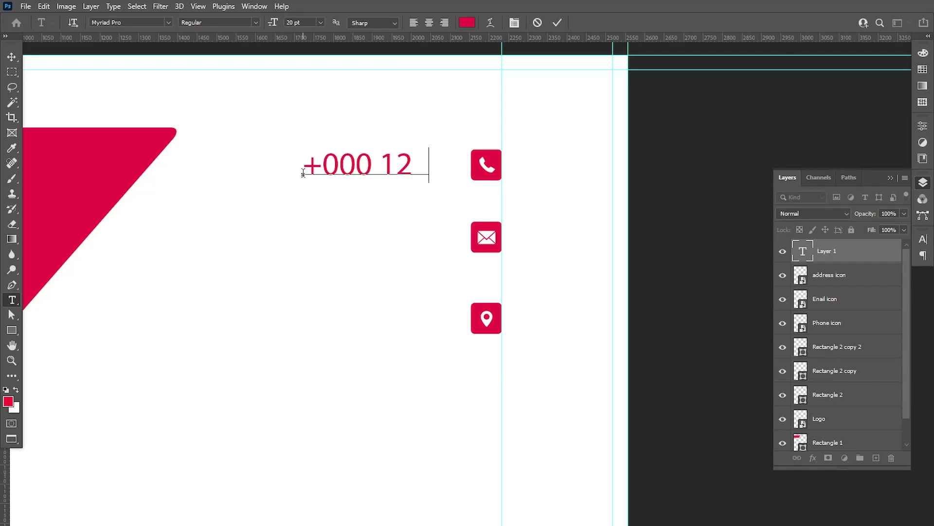
pyautogui.write('3 4567')
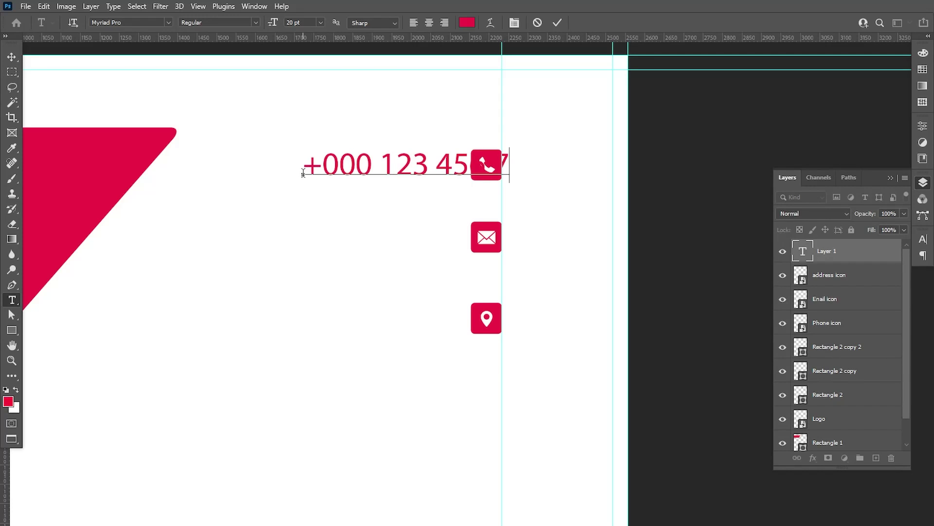
pyautogui.write('89')
pyautogui.moveTo(310, 169); pyautogui.dragTo(580, 172)
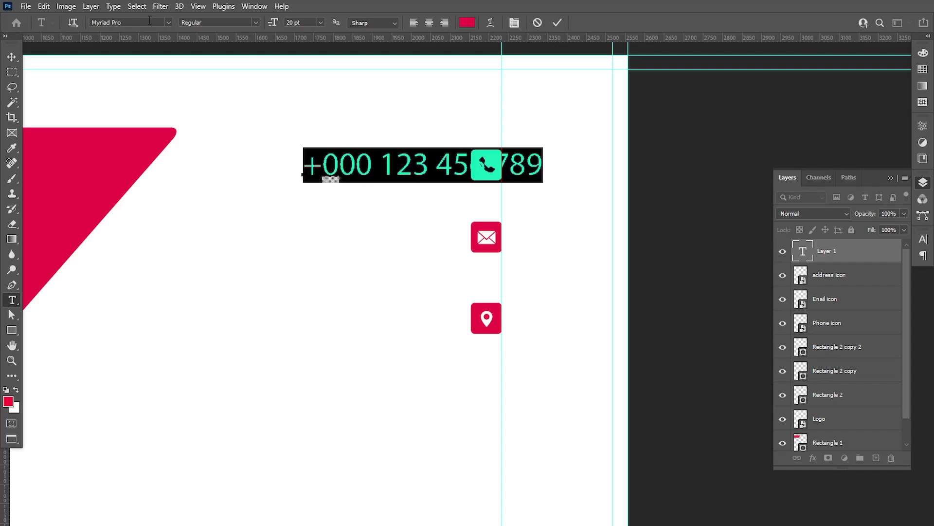
pyautogui.click(148, 21)
pyautogui.write('ro')
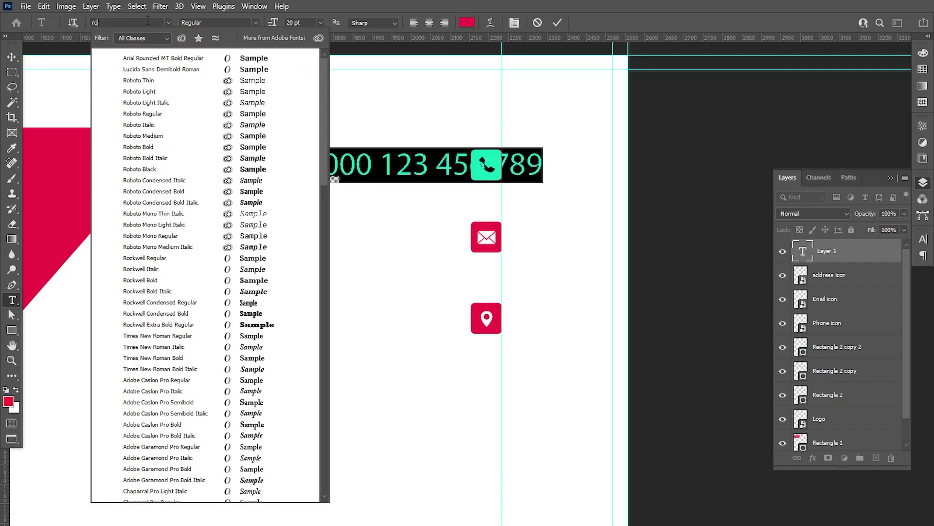
pyautogui.write('boto')
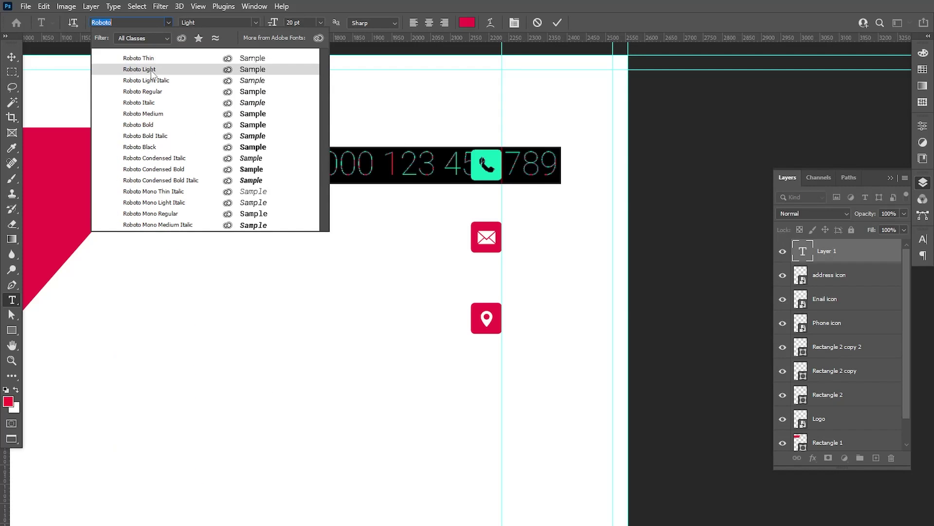
pyautogui.click(151, 69)
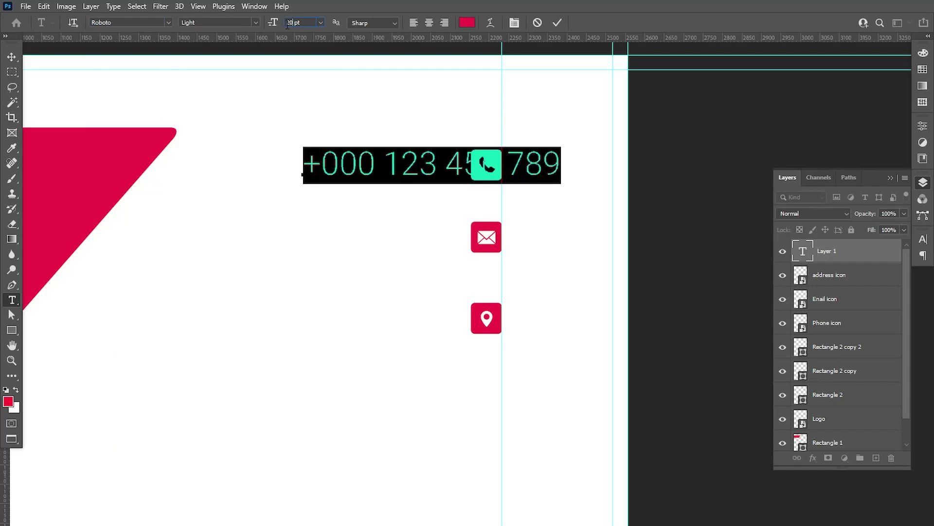
pyautogui.write('10')
pyautogui.press('Return')
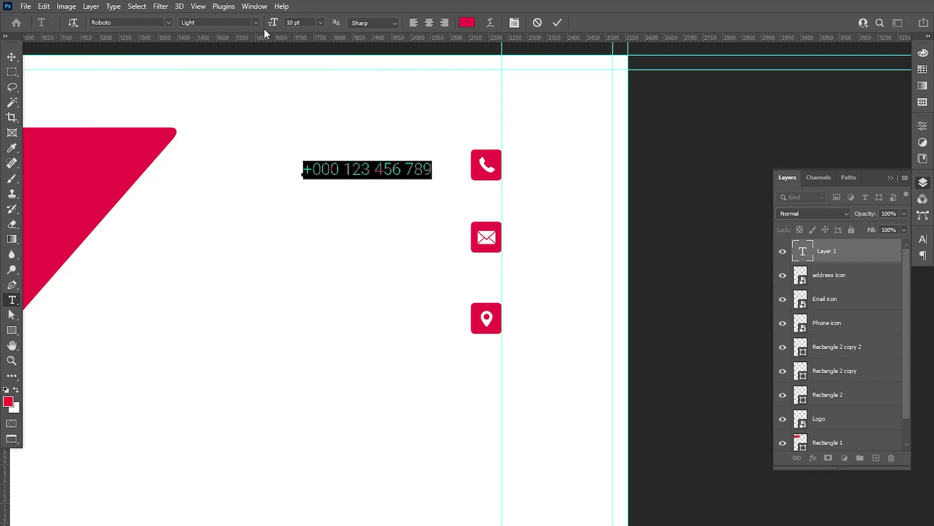
# Step: Move the phone number beside the phone icon and colour it #252525
pyautogui.click(15, 57)
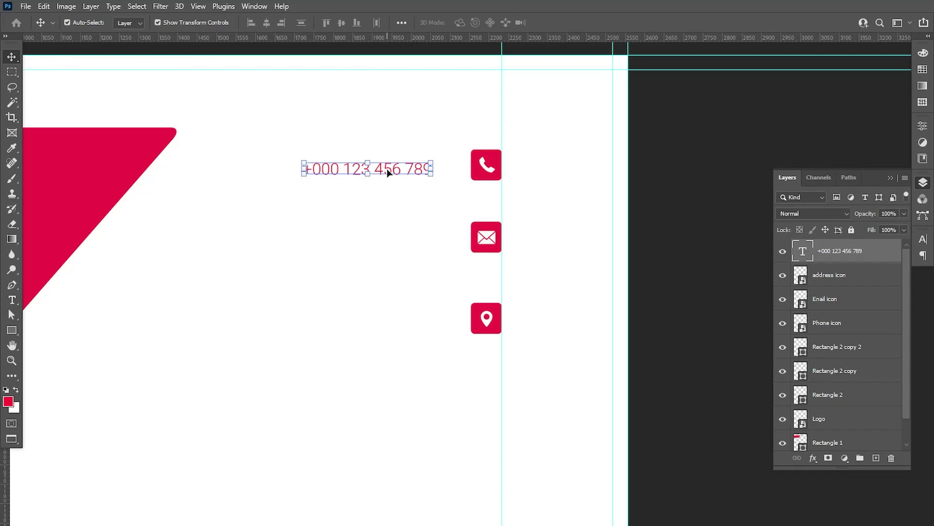
pyautogui.moveTo(388, 172); pyautogui.dragTo(384, 159)
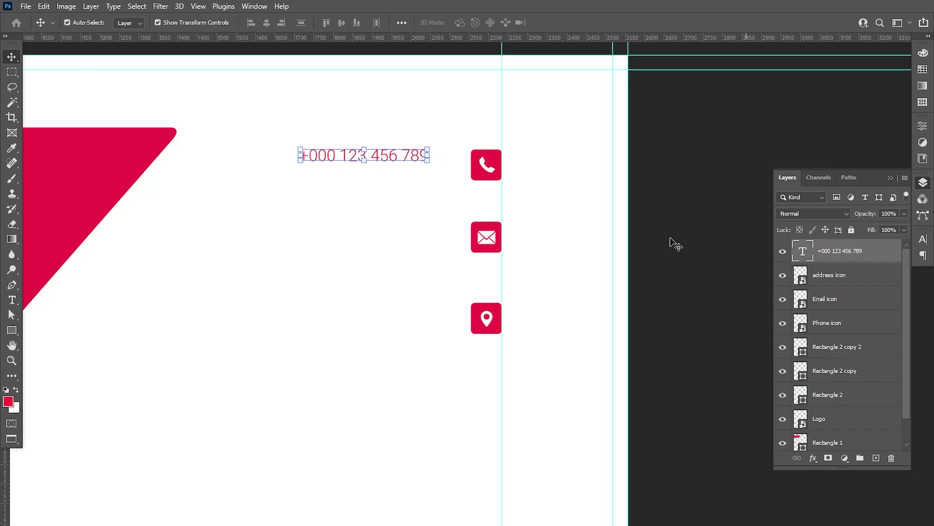
pyautogui.press('t')
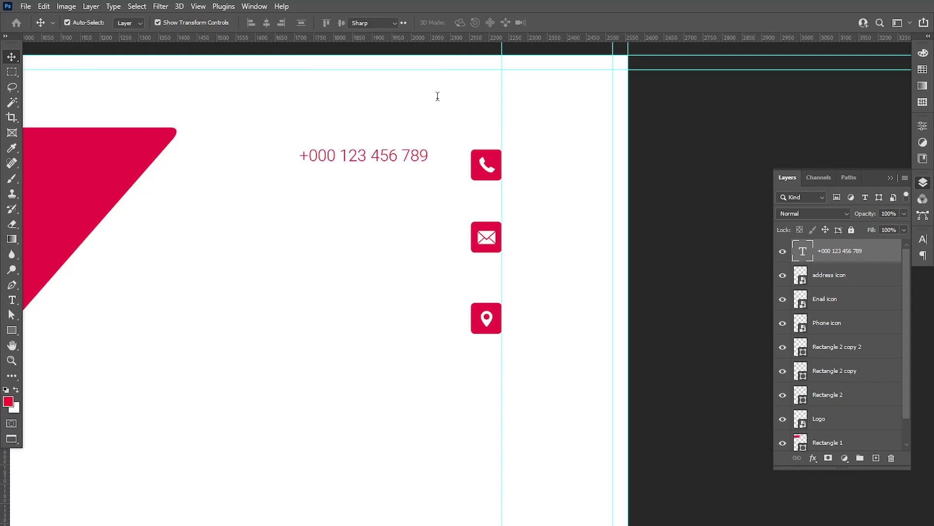
pyautogui.press('Return')
pyautogui.click(467, 23)
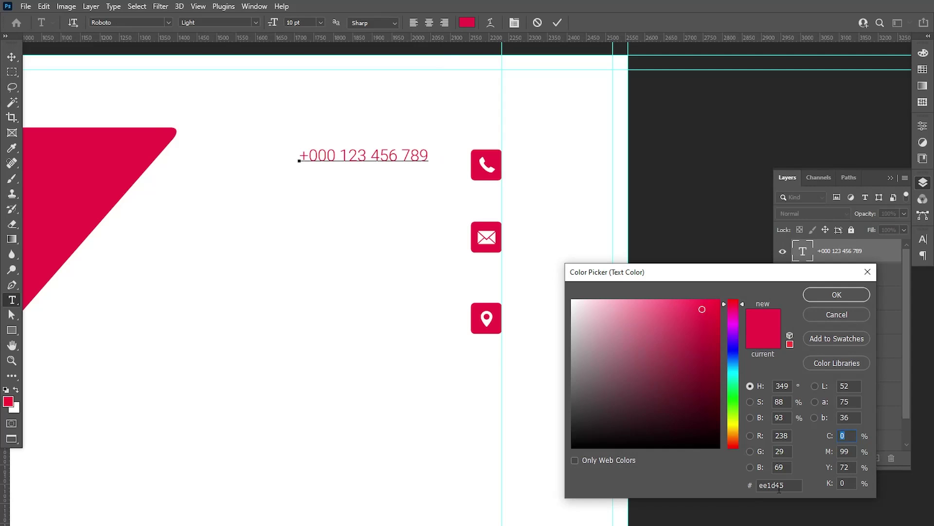
pyautogui.click(794, 482)
pyautogui.write('252525')
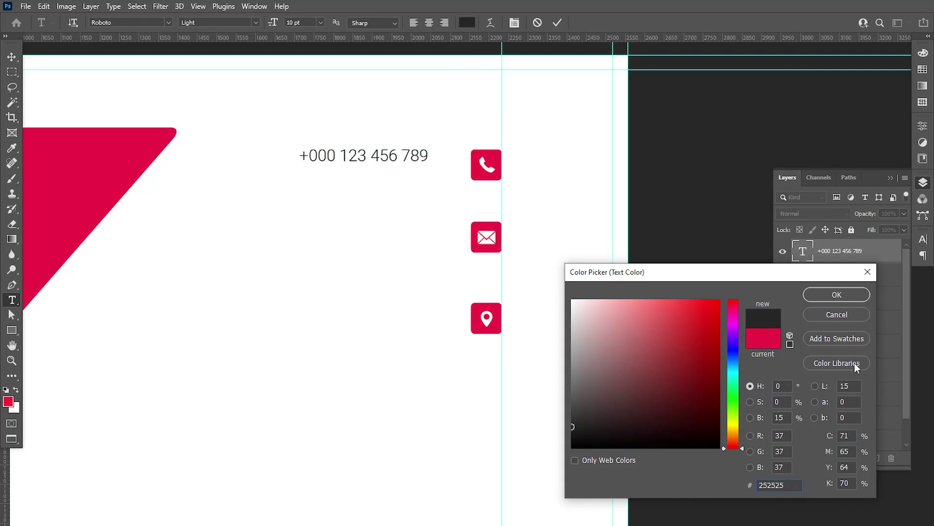
pyautogui.click(817, 294)
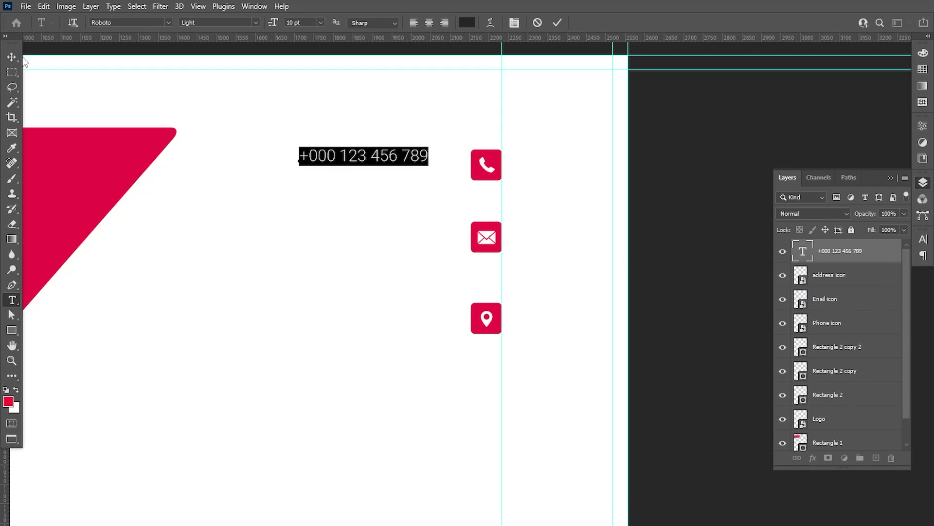
pyautogui.hotkey('ctrl', 'Return')
# Step: Duplicate the phone number as a second line and position both by the icon
pyautogui.press('v')
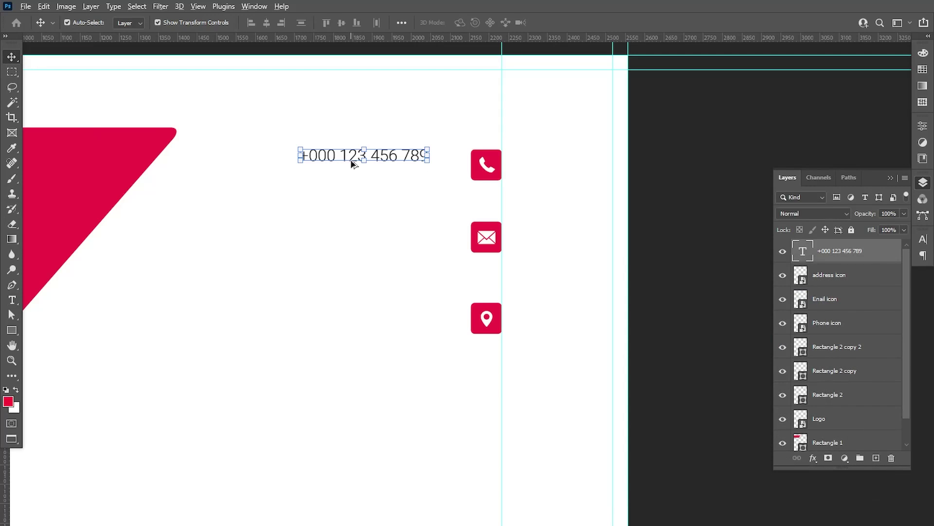
pyautogui.moveTo(352, 163); pyautogui.dragTo(352, 186)
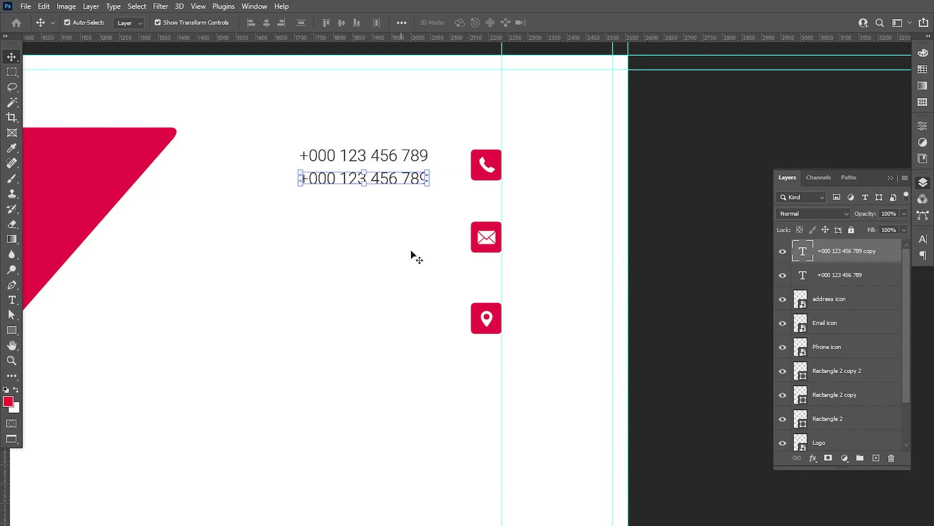
pyautogui.keyDown('shift'); pyautogui.click(836, 274); pyautogui.keyUp('shift')
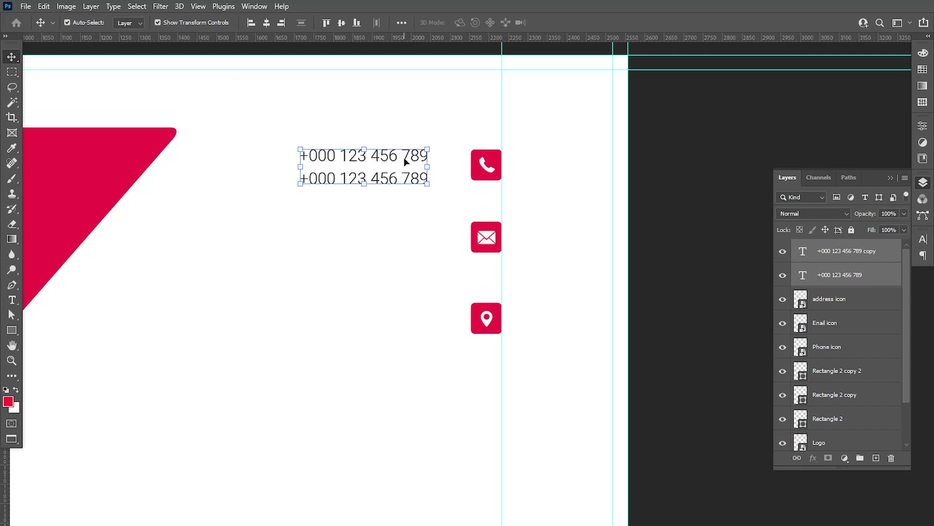
pyautogui.moveTo(404, 162); pyautogui.dragTo(416, 158)
pyautogui.moveTo(356, 184); pyautogui.dragTo(358, 255)
pyautogui.doubleClick(803, 254)
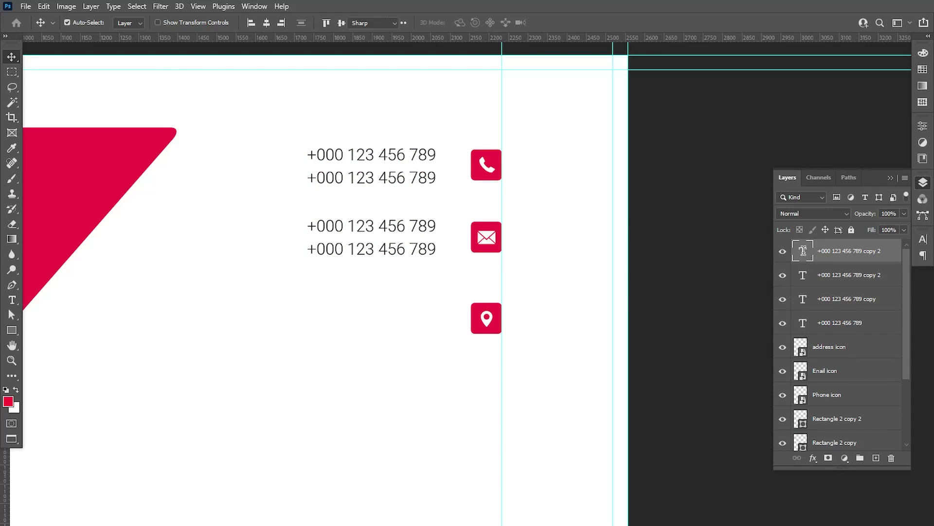
pyautogui.write('w.w')
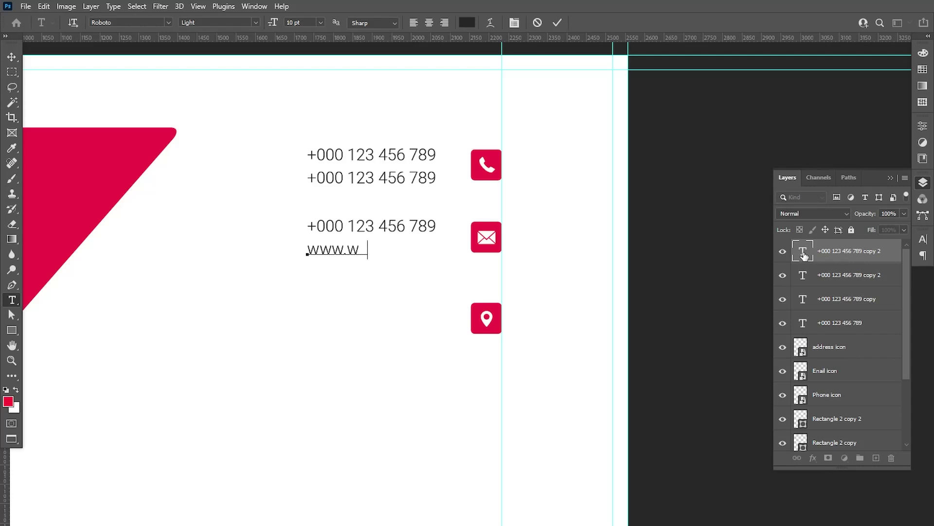
pyautogui.write('ebsitename')
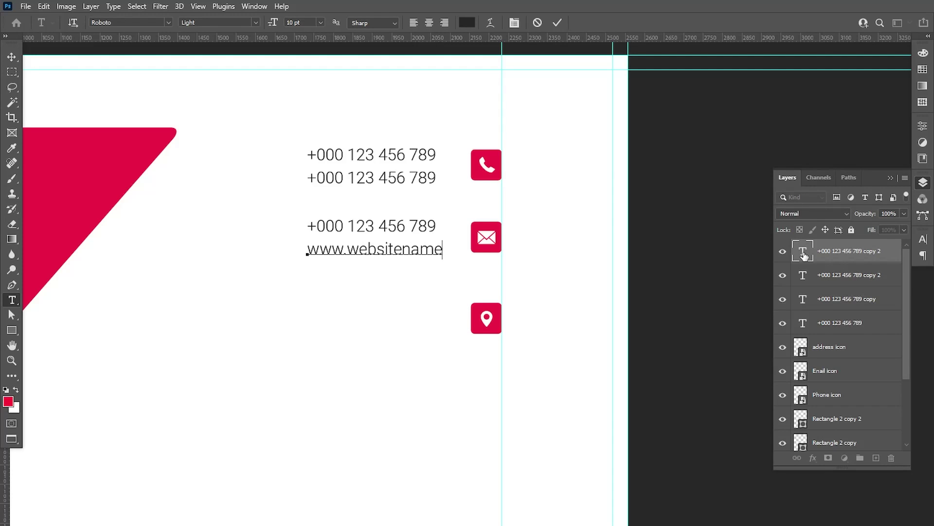
pyautogui.write('.com')
pyautogui.doubleClick(802, 276)
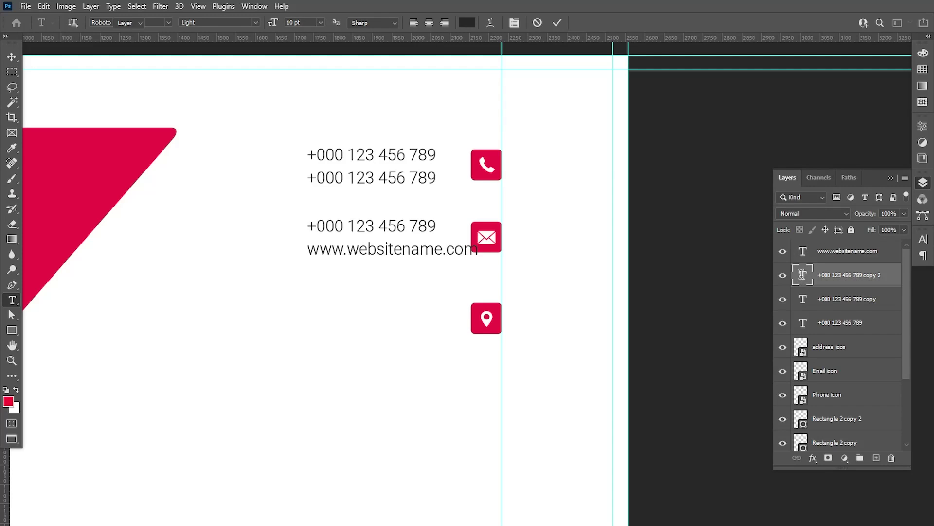
pyautogui.write('you ')
pyautogui.write('mai')
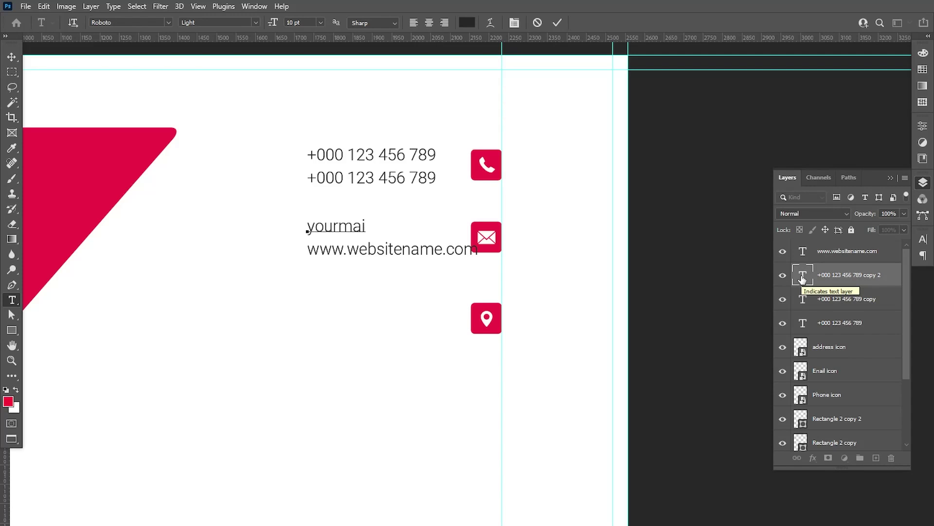
pyautogui.write('@na')
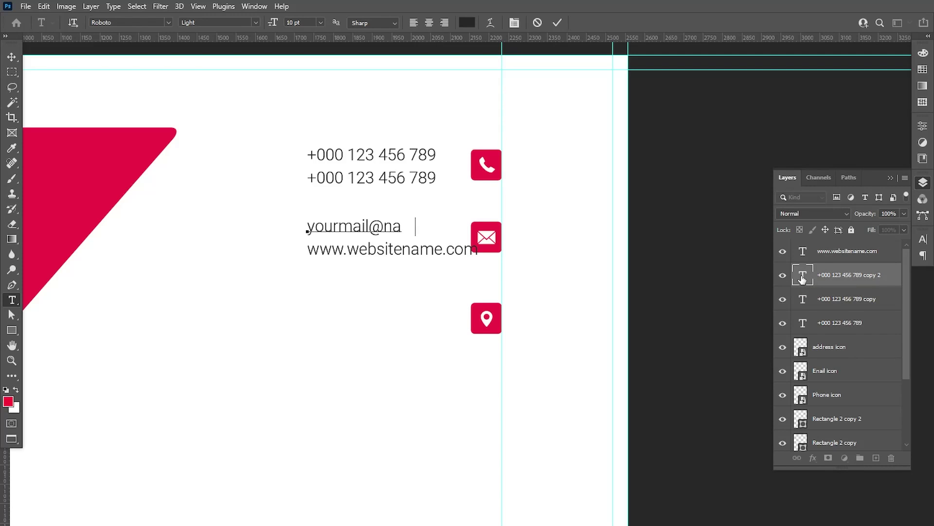
pyautogui.write('me.com')
pyautogui.click(12, 56)
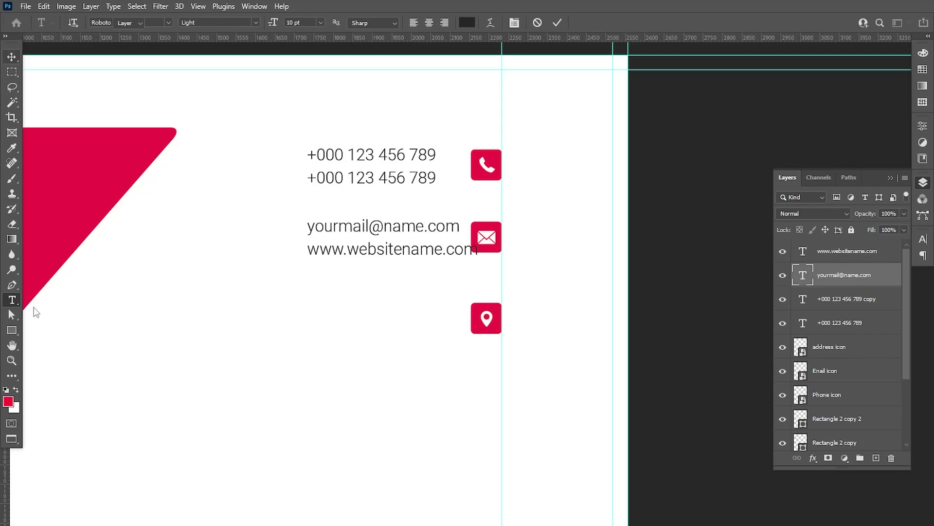
# Step: Add a vertical guide, right-align the e-mail and website lines to it, and nudge them up
pyautogui.moveTo(5, 452); pyautogui.dragTo(436, 372)
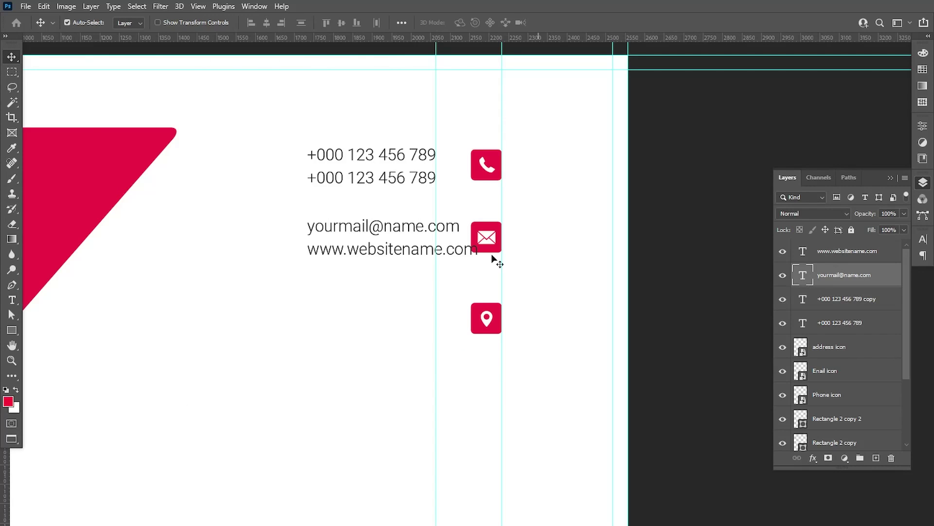
pyautogui.moveTo(405, 228)
pyautogui.mouseDown()
pyautogui.moveTo(382, 228)
pyautogui.moveTo(342, 257)
pyautogui.mouseUp()
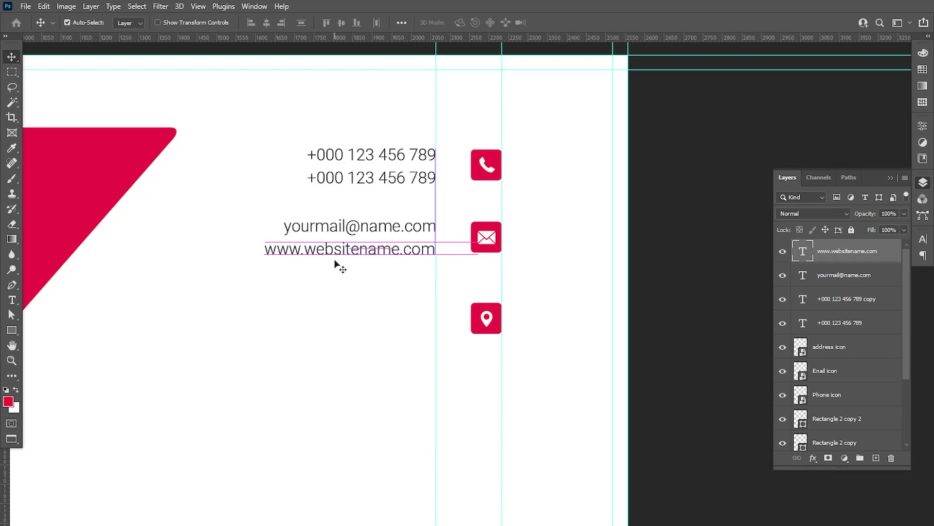
pyautogui.keyDown('ctrl'); pyautogui.click(838, 275); pyautogui.keyUp('ctrl')
pyautogui.press('Up')
pyautogui.press('Up')
pyautogui.press('Up')
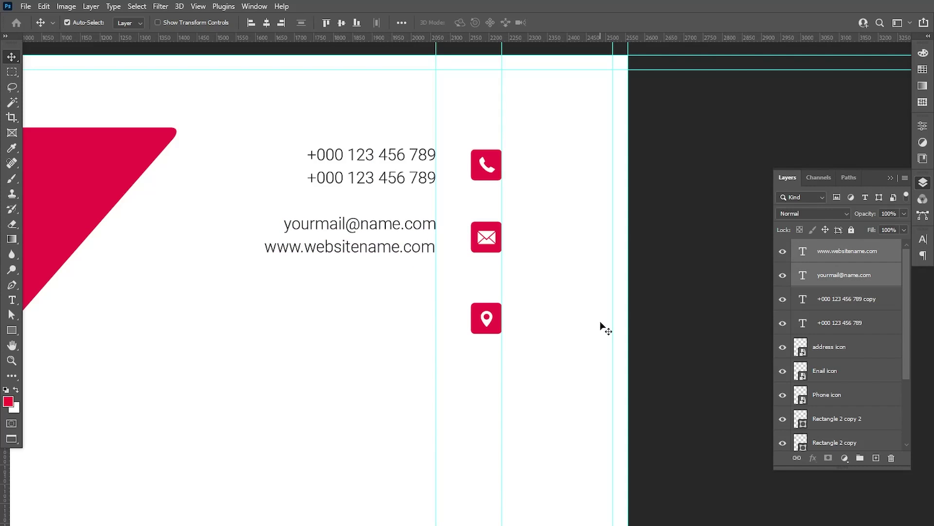
pyautogui.press('Up')
pyautogui.press('Up')
# Step: Copy the e-mail and website lines beside the location pin and retype the website line as the city and zip line
pyautogui.moveTo(357, 249); pyautogui.dragTo(358, 330)
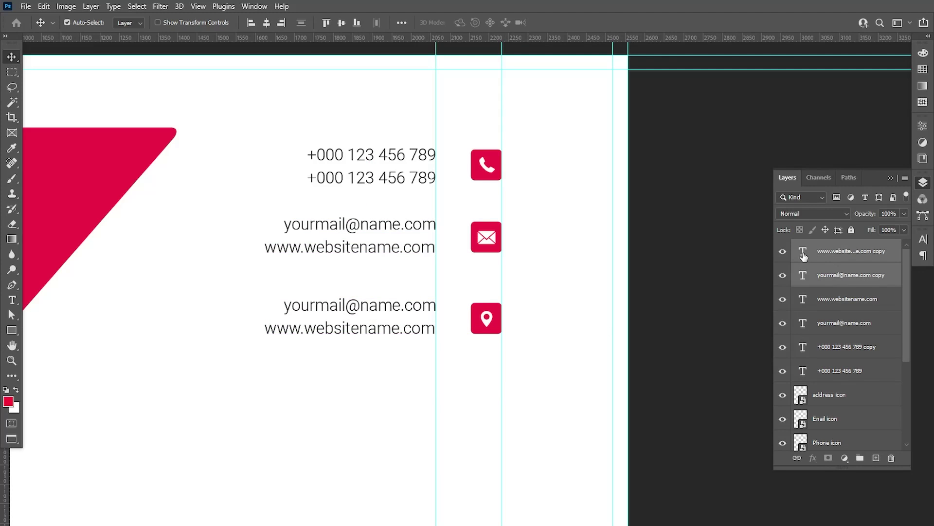
pyautogui.doubleClick(804, 252)
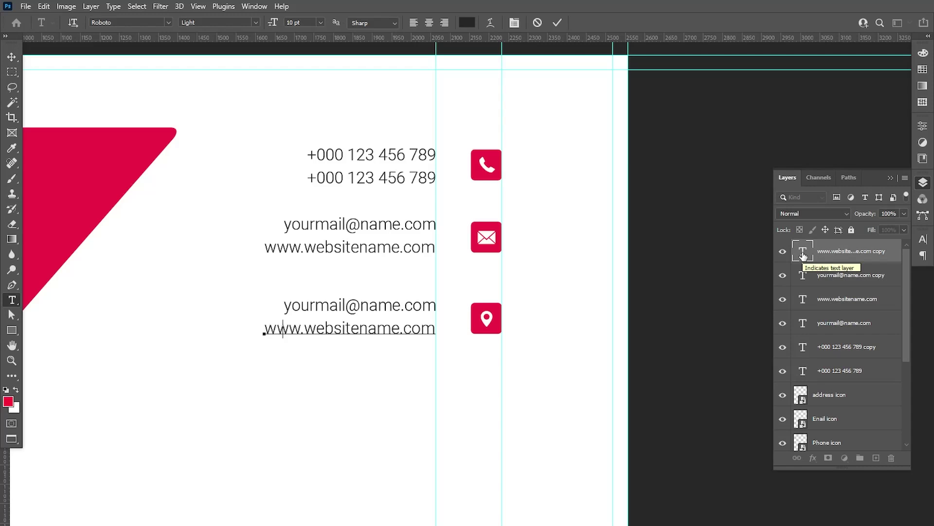
pyautogui.write('Your')
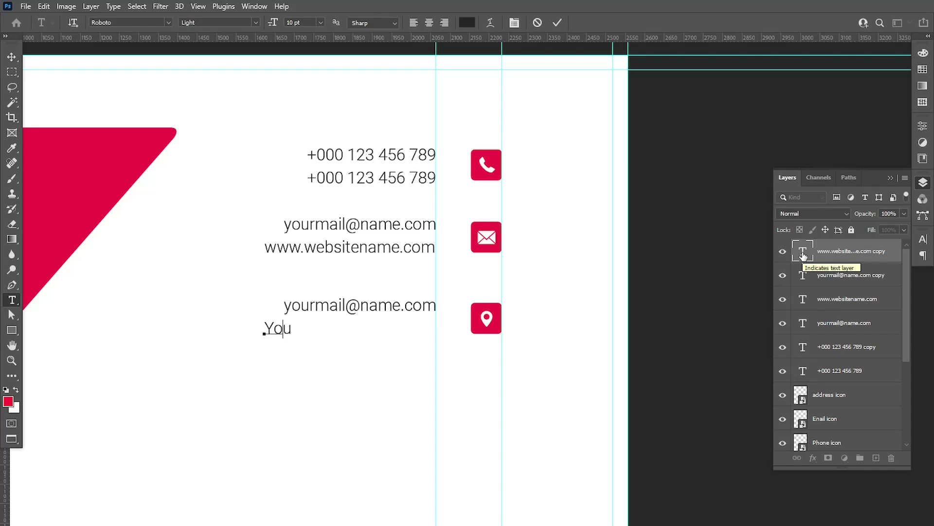
pyautogui.press('BackSpace')
pyautogui.press('BackSpace')
pyautogui.press('BackSpace')
pyautogui.write('New York C')
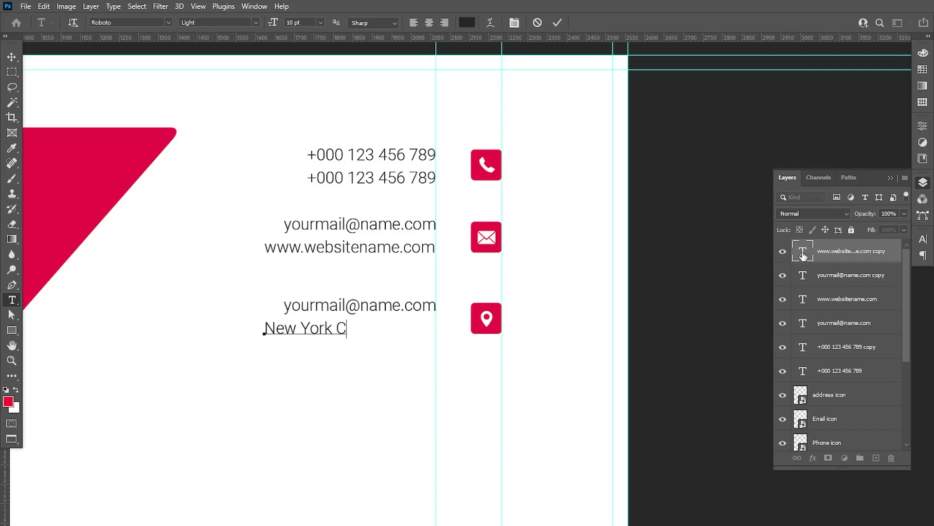
pyautogui.write('ity, Zip - 000')
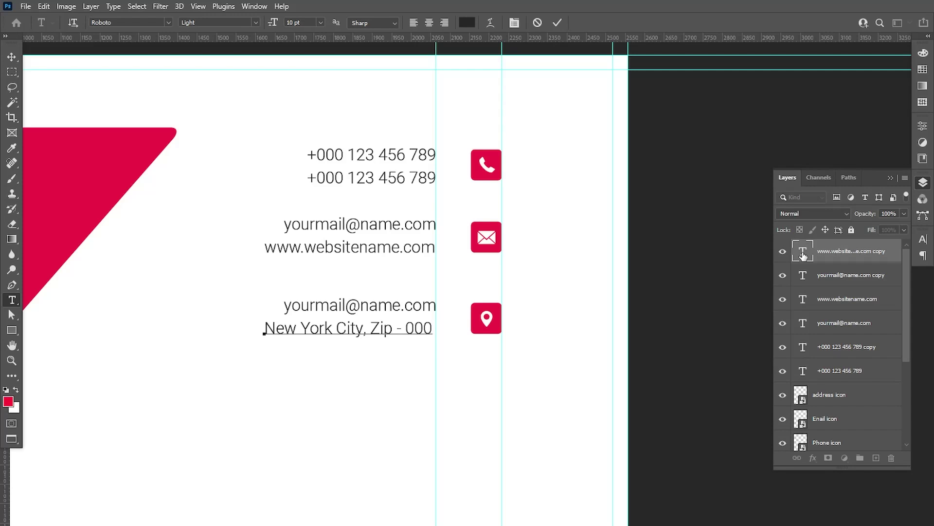
pyautogui.click(12, 57)
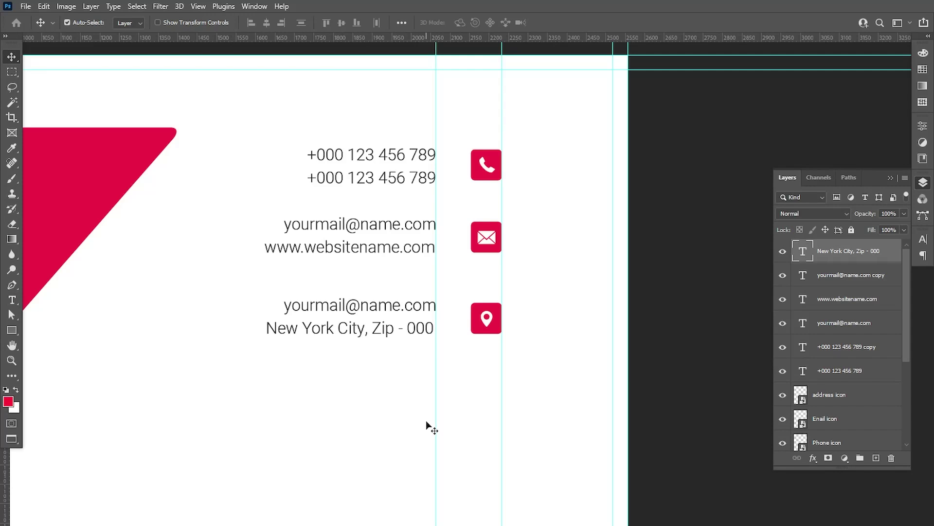
# Step: Retype the copied e-mail line as the street address and align it to the guide
pyautogui.doubleClick(808, 280)
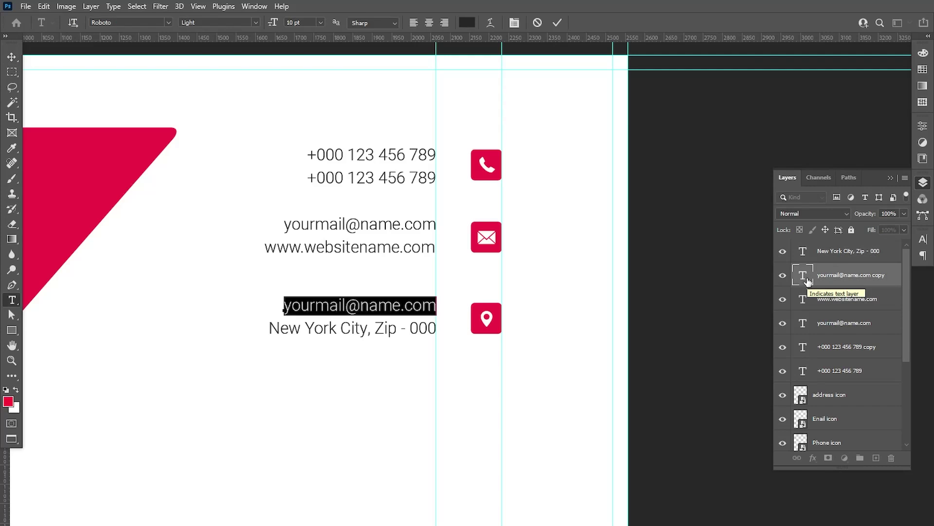
pyautogui.write('Your Street Address')
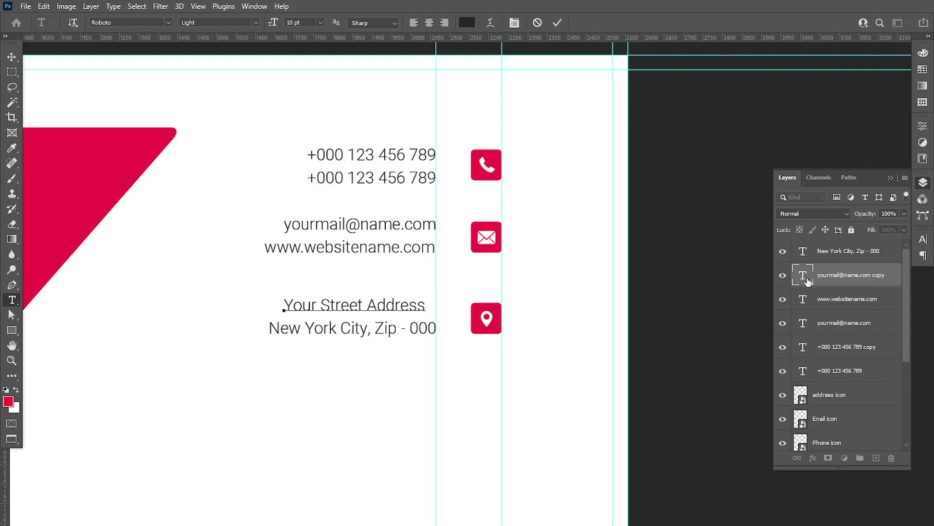
pyautogui.write(' Here')
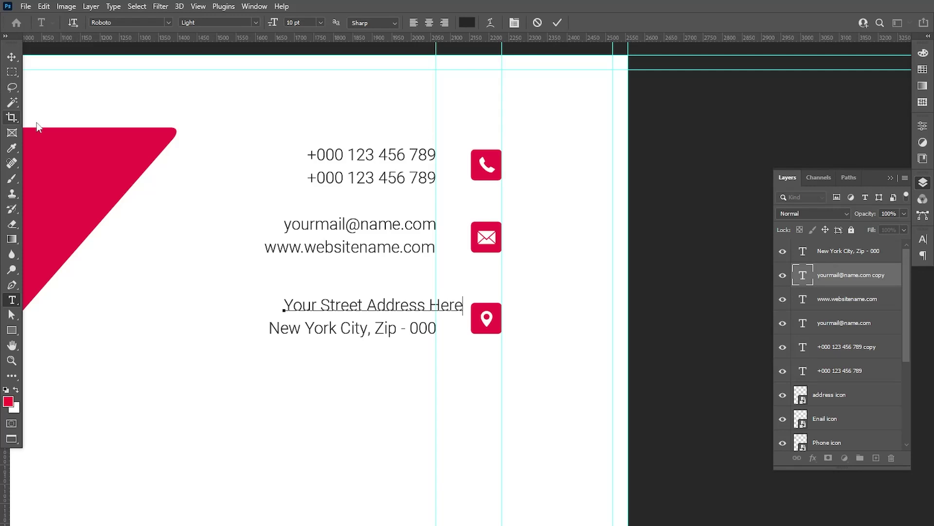
pyautogui.click(11, 56)
pyautogui.hotkey('shift', 'Left')
pyautogui.hotkey('shift', 'Left')
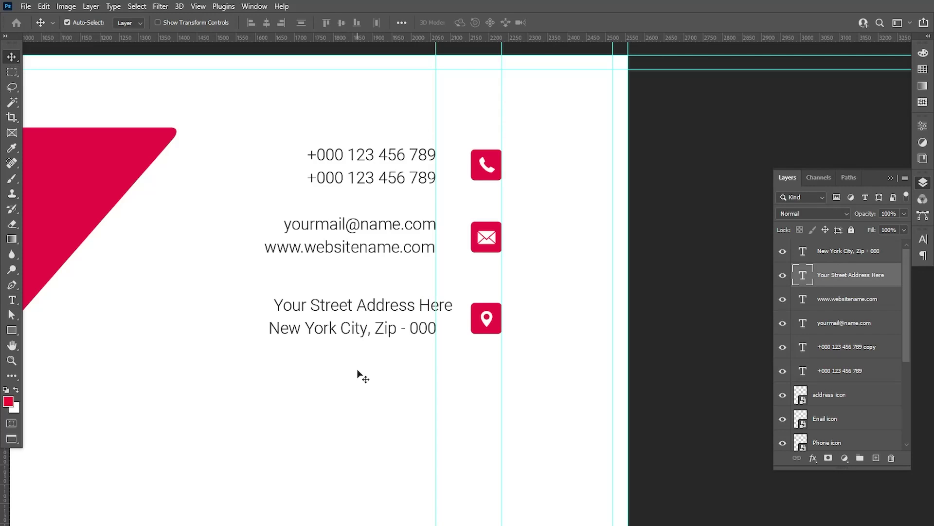
pyautogui.hotkey('shift', 'Left')
pyautogui.hotkey('shift', 'Left')
pyautogui.hotkey('shift', 'Left')
pyautogui.press('Left')
pyautogui.press('Left')
pyautogui.press('Left')
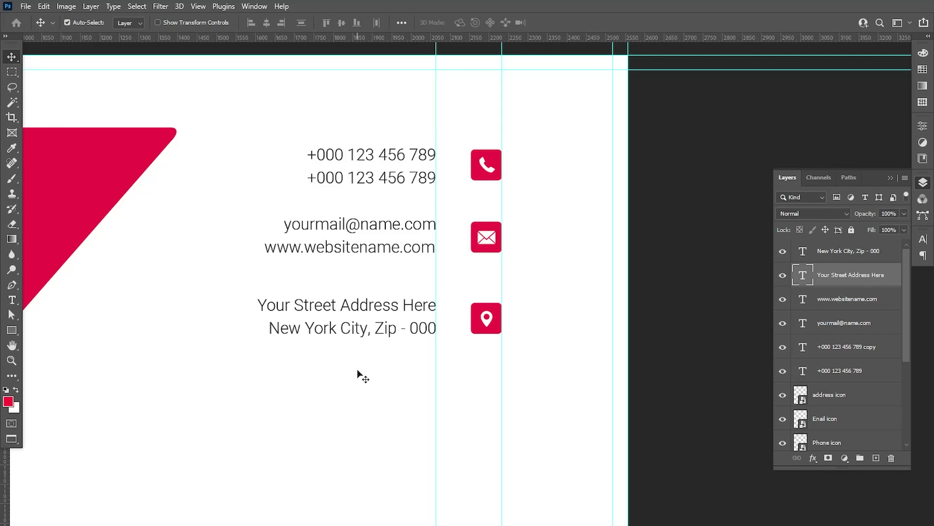
pyautogui.rightClick(353, 252)
# Step: Select the Logo layer and scale it up slightly inside the red header with Ctrl+T
pyautogui.click(384, 255)
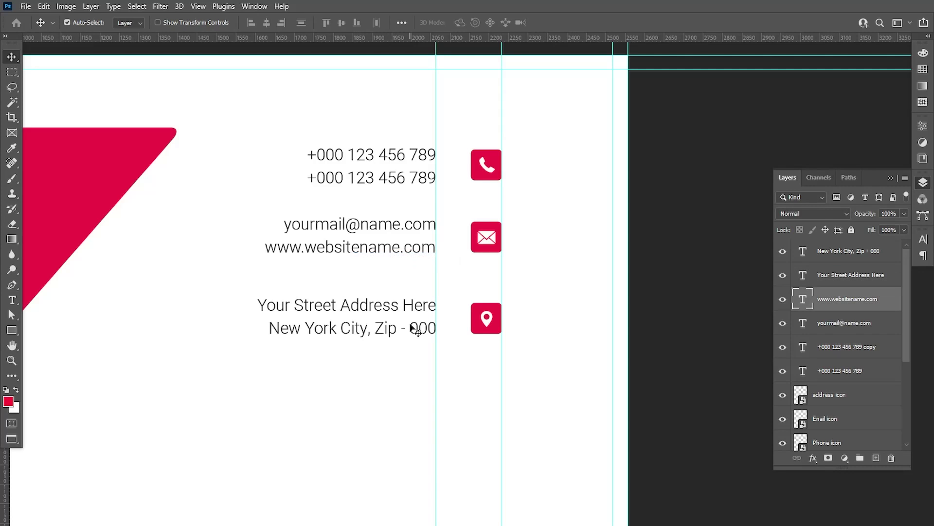
pyautogui.keyDown('alt'); pyautogui.scroll(-5, 538, 304); pyautogui.keyUp('alt')
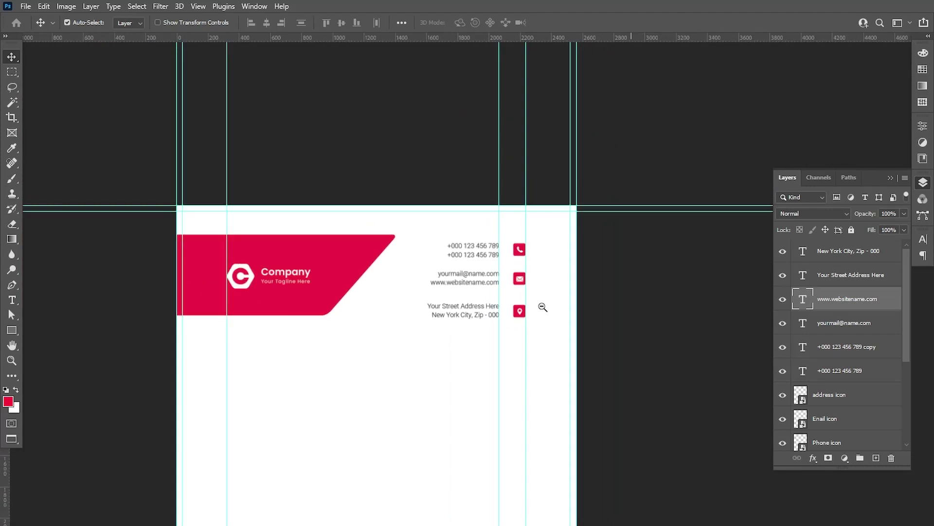
pyautogui.keyDown('alt'); pyautogui.scroll(1, 494, 319); pyautogui.keyUp('alt')
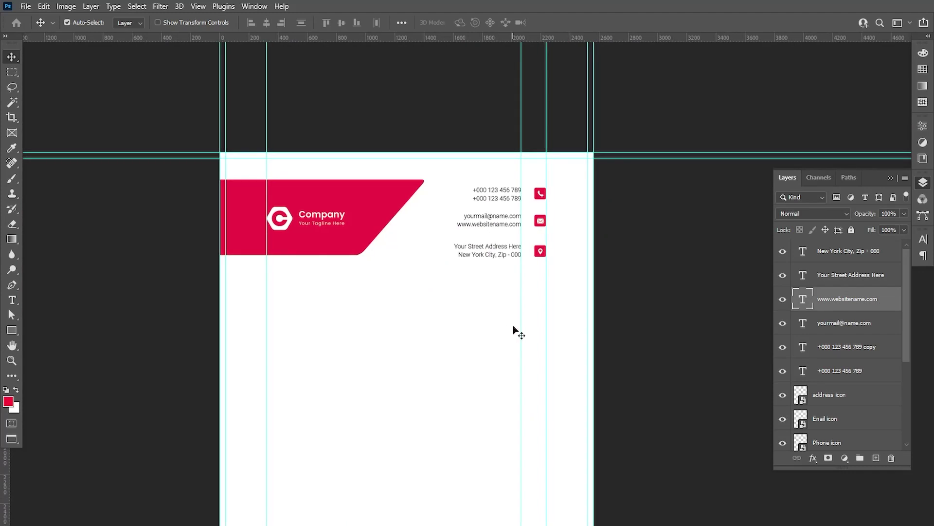
pyautogui.keyDown('alt'); pyautogui.scroll(1, 294, 235); pyautogui.keyUp('alt')
pyautogui.click(284, 229)
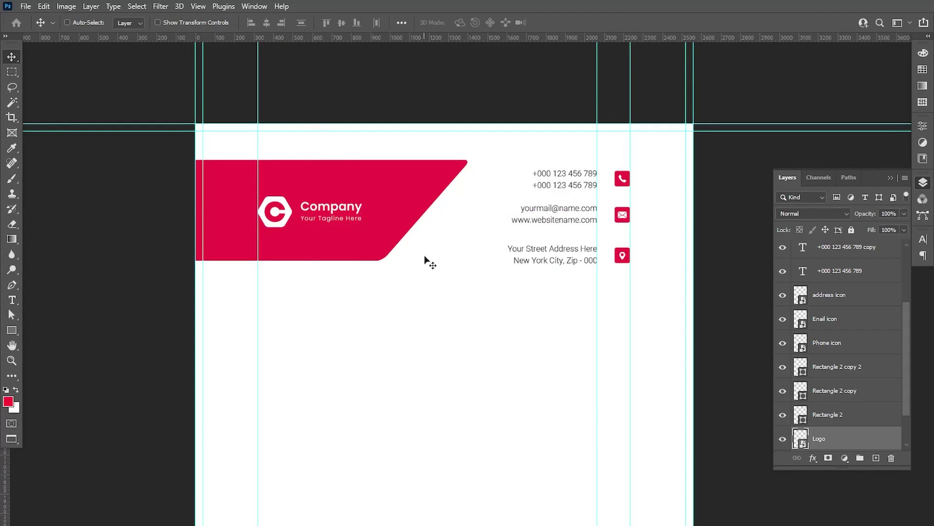
pyautogui.hotkey('ctrl', 't')
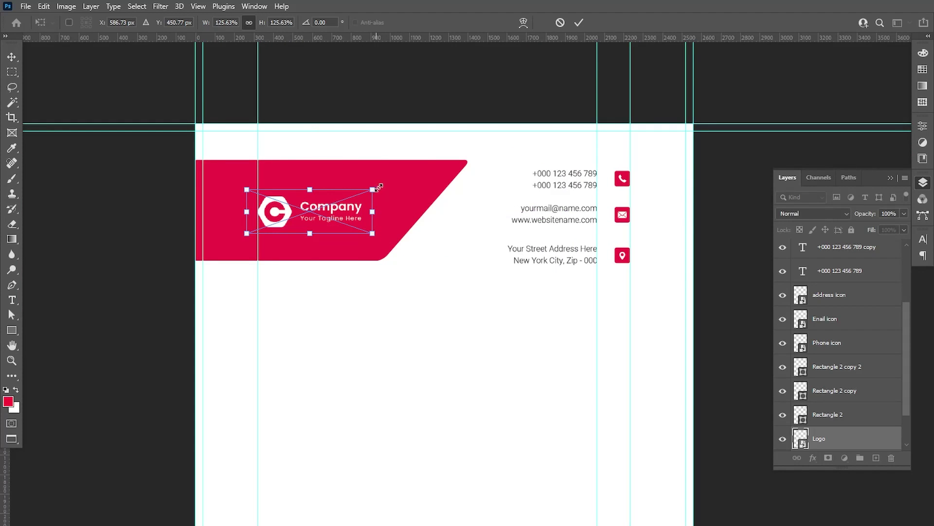
pyautogui.moveTo(380, 187); pyautogui.dragTo(384, 190)
pyautogui.click(579, 22)
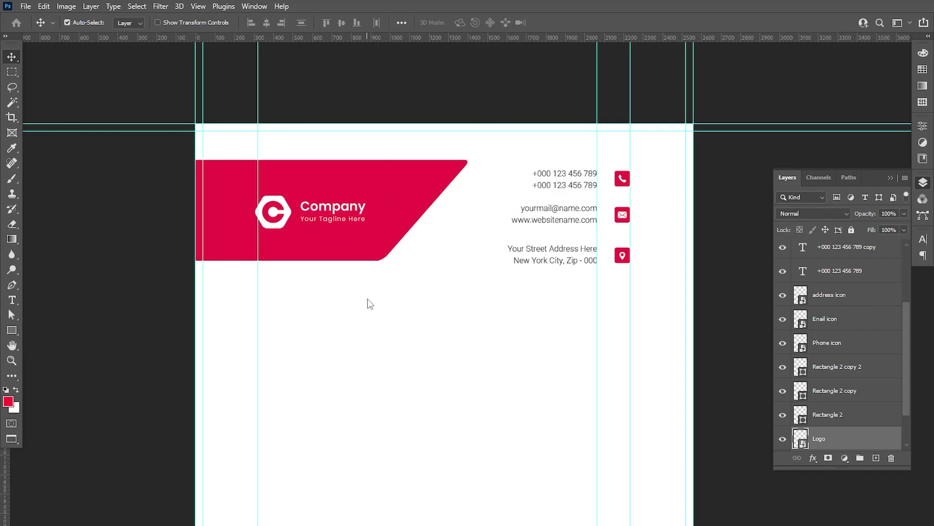
pyautogui.moveTo(377, 367); pyautogui.dragTo(373, 294)
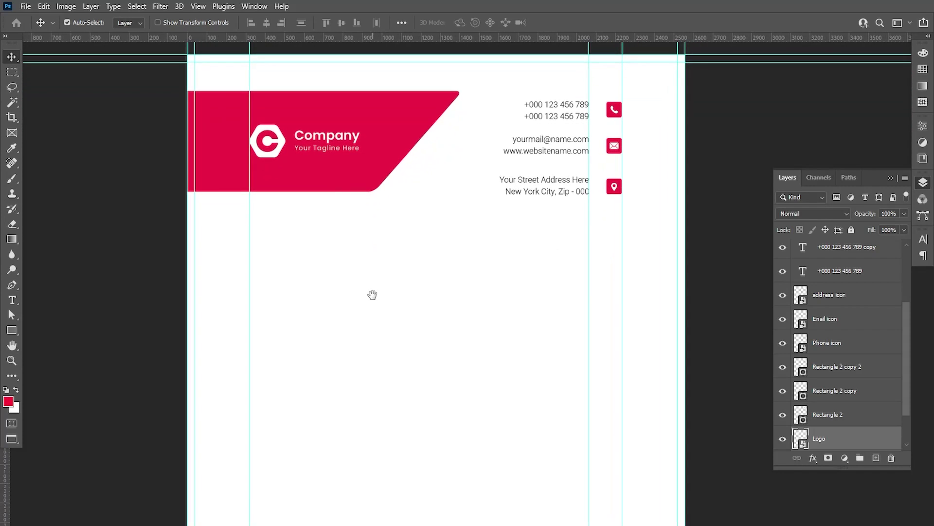
# Step: Type the sender's name at the left margin in Roboto Medium, 11 pt
pyautogui.press('t')
pyautogui.hotkey('ctrl', '+')
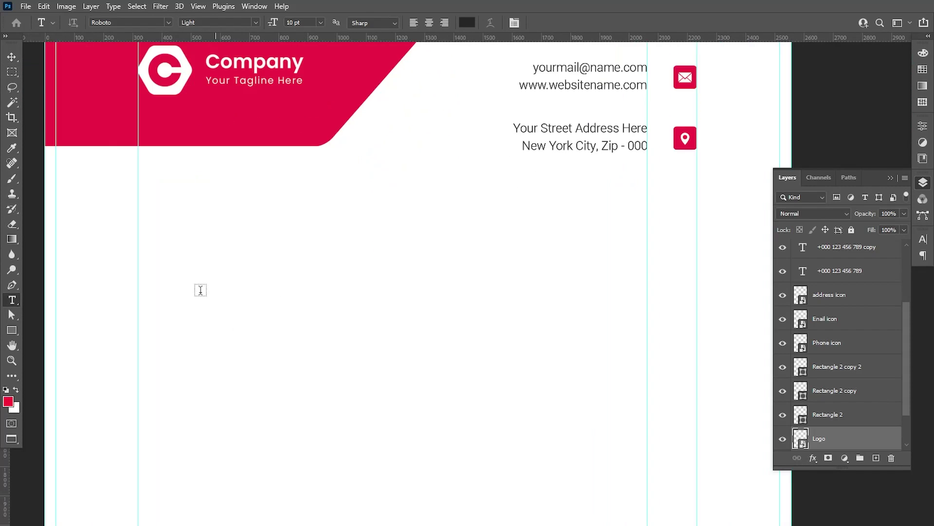
pyautogui.click(139, 239)
pyautogui.write('Michel')
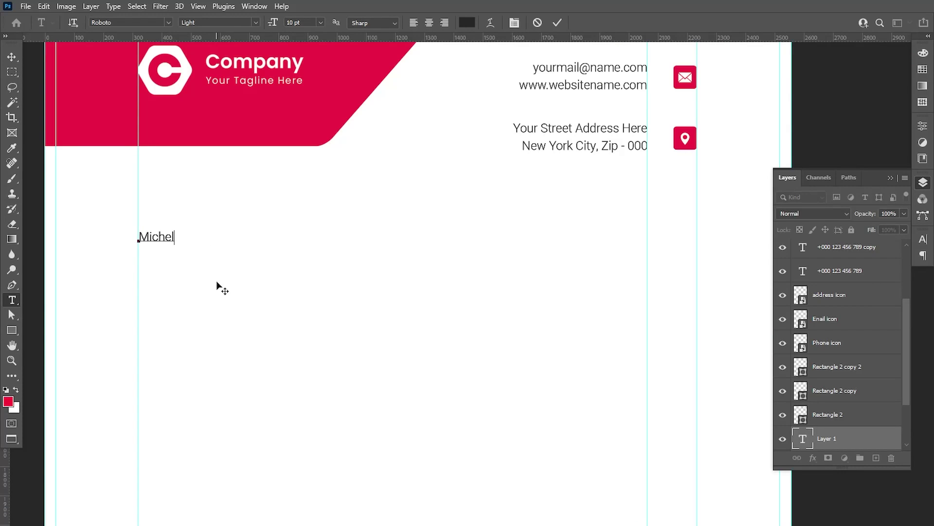
pyautogui.write(' Smith')
pyautogui.moveTo(140, 236); pyautogui.dragTo(226, 236)
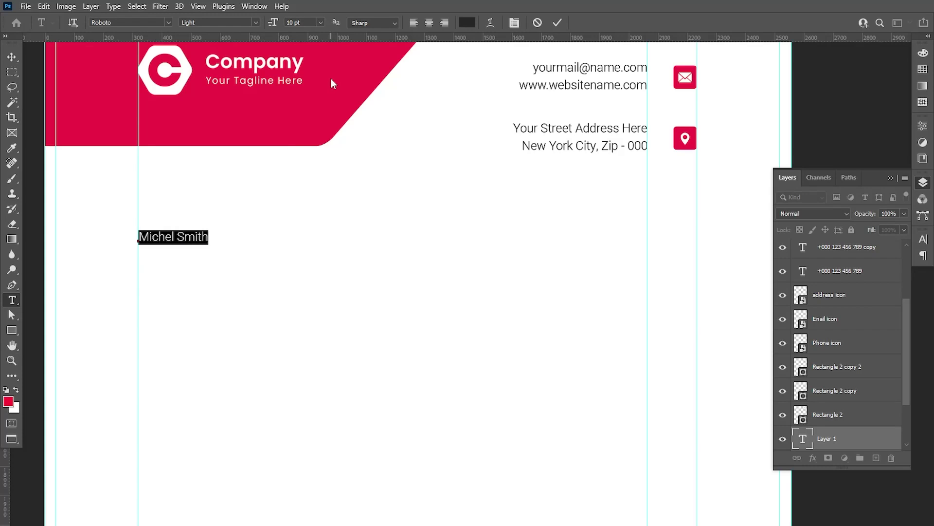
pyautogui.click(255, 22)
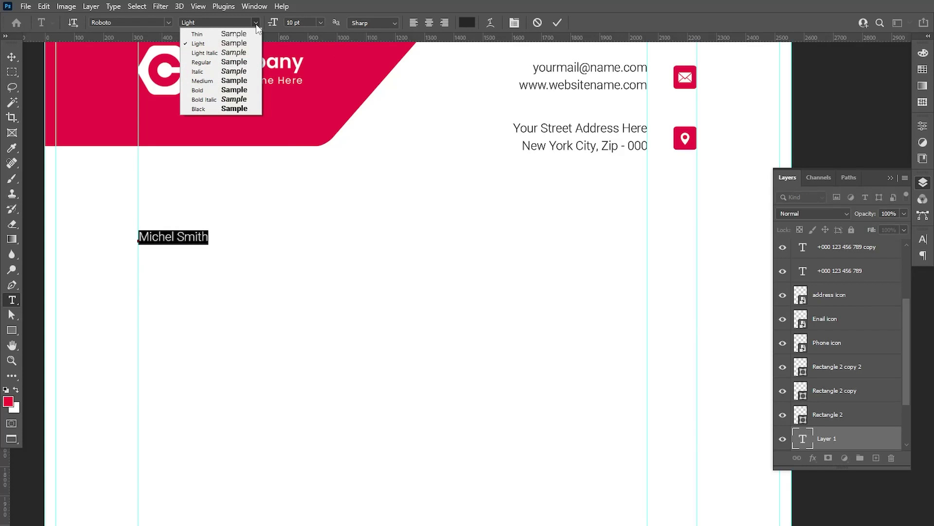
pyautogui.click(209, 80)
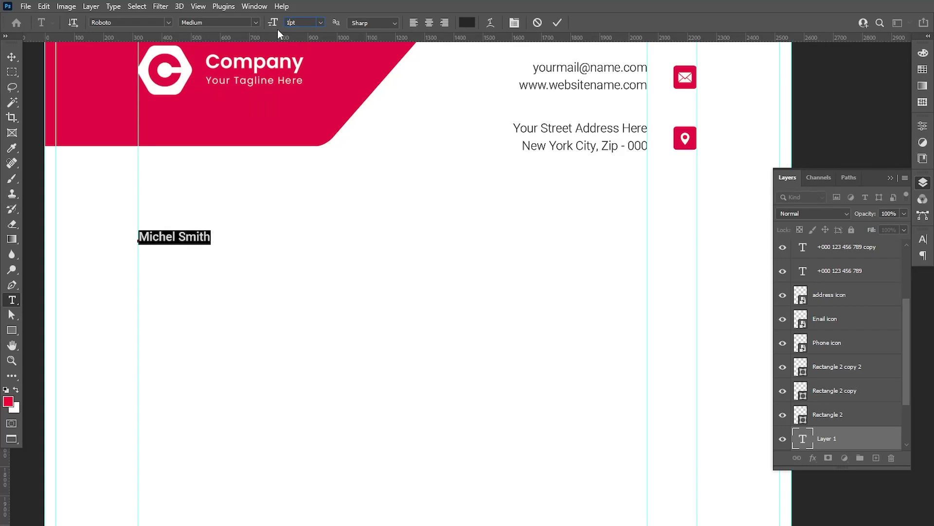
pyautogui.write('1')
pyautogui.press('Return')
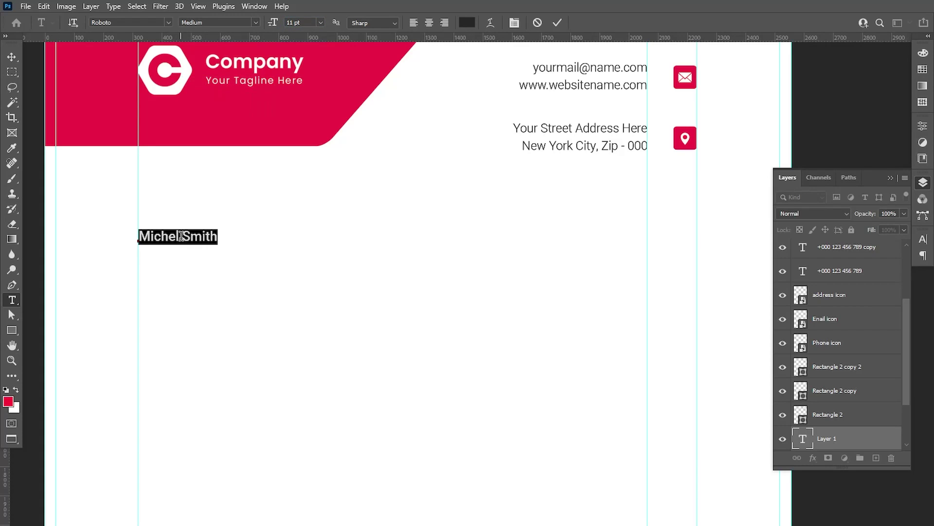
# Step: Colour the surname red, then Alt-drag a copy of the name line below it
pyautogui.click(185, 236)
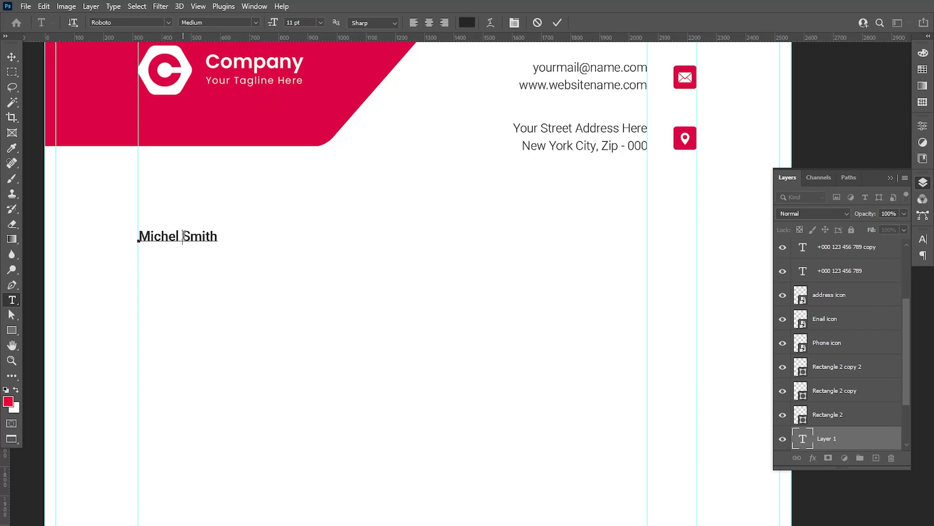
pyautogui.doubleClick(184, 235)
pyautogui.click(8, 401)
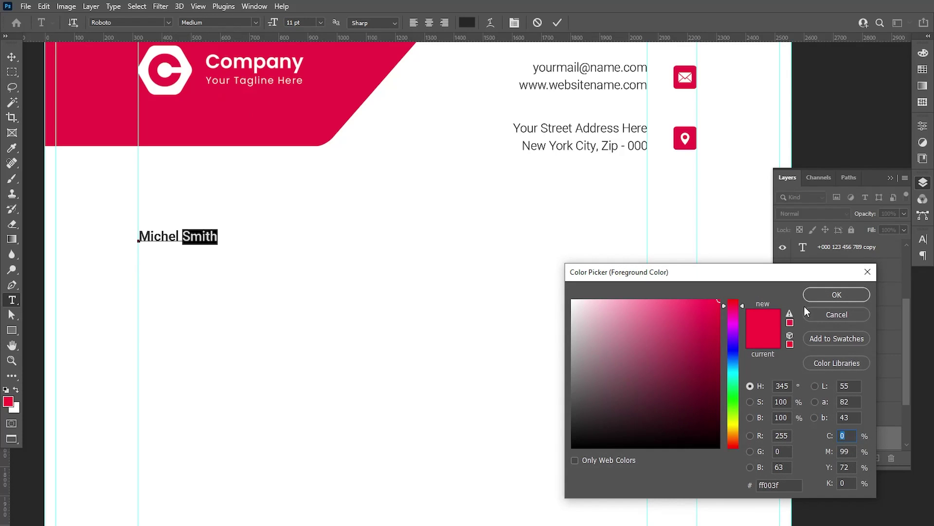
pyautogui.click(817, 294)
pyautogui.click(12, 56)
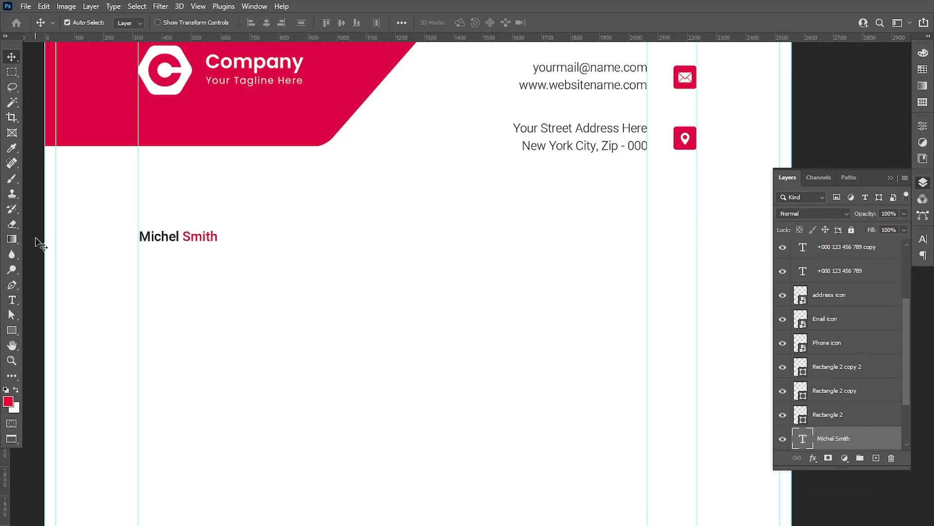
pyautogui.moveTo(175, 236); pyautogui.dragTo(175, 253)
pyautogui.click(12, 300)
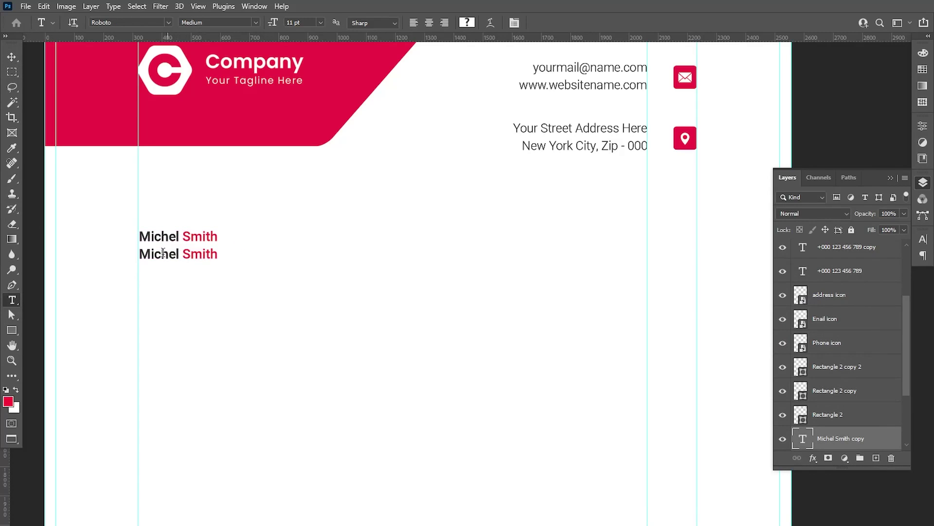
pyautogui.moveTo(141, 253); pyautogui.dragTo(246, 265)
# Step: Retype the copied line as 'Designer' in Roboto Light 9 pt and nudge it up
pyautogui.write('De')
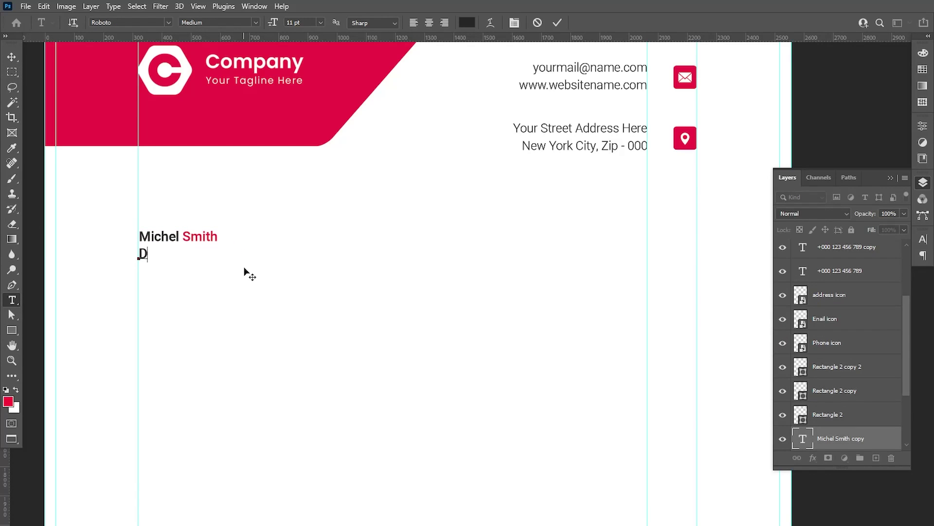
pyautogui.write('signer')
pyautogui.moveTo(192, 253); pyautogui.dragTo(115, 255)
pyautogui.click(255, 23)
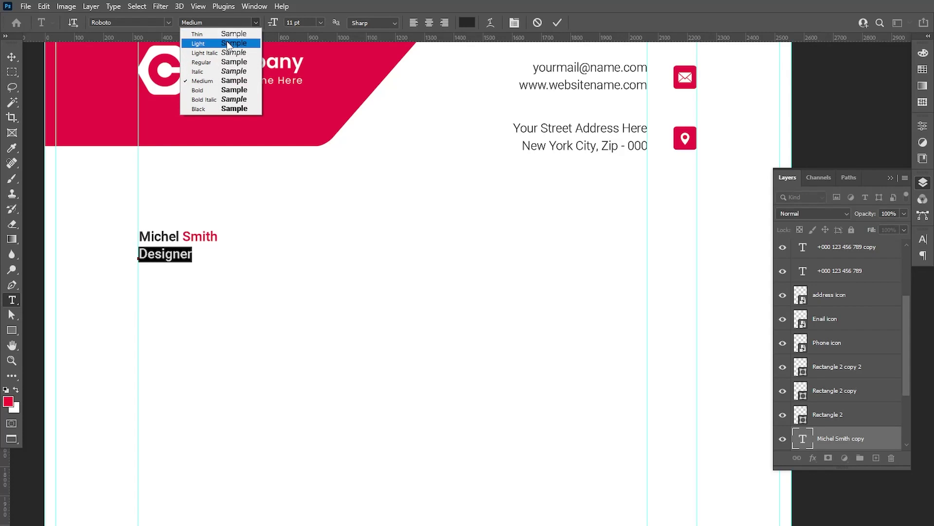
pyautogui.click(227, 41)
pyautogui.click(293, 20)
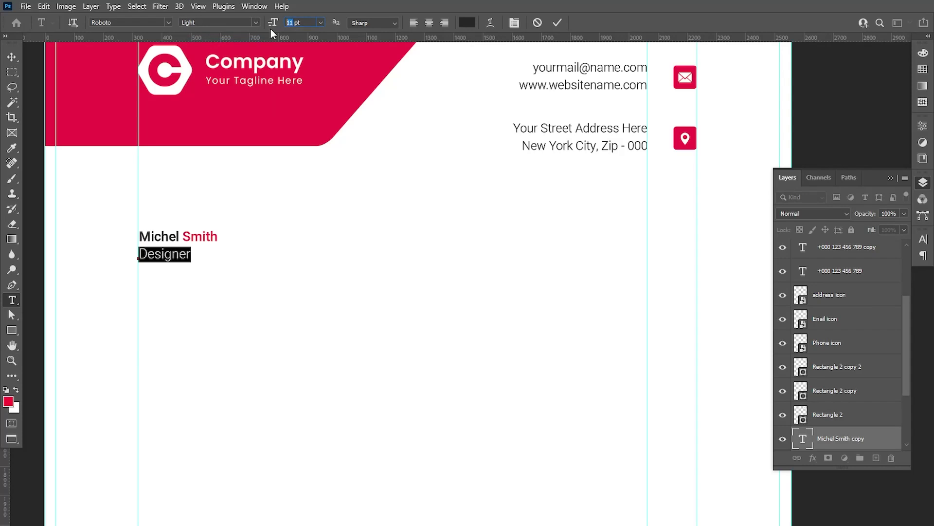
pyautogui.write('9')
pyautogui.press('Return')
pyautogui.click(12, 57)
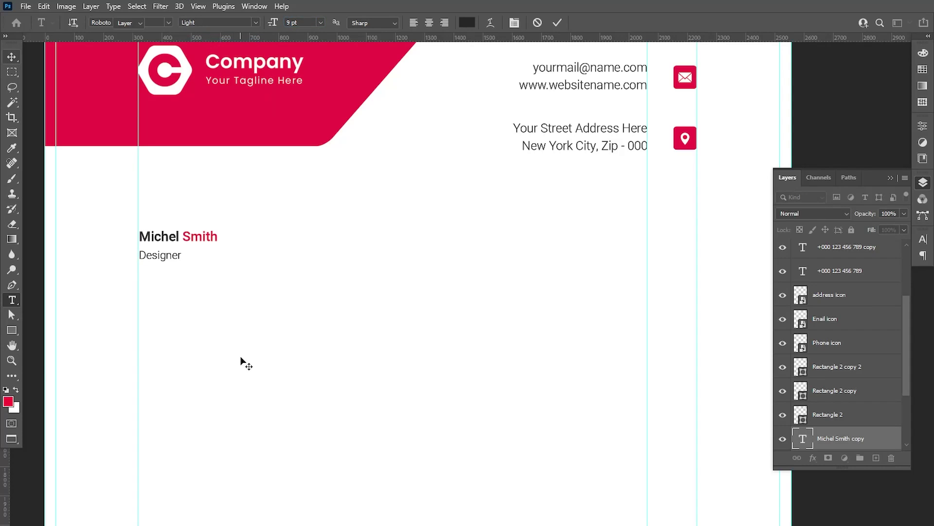
pyautogui.press('Up')
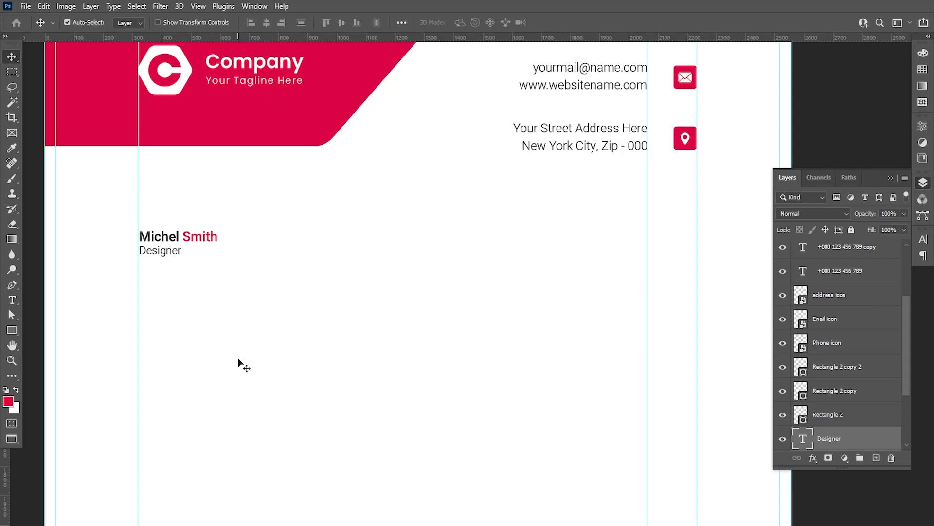
pyautogui.click(12, 299)
pyautogui.scroll(1, 132, 328)
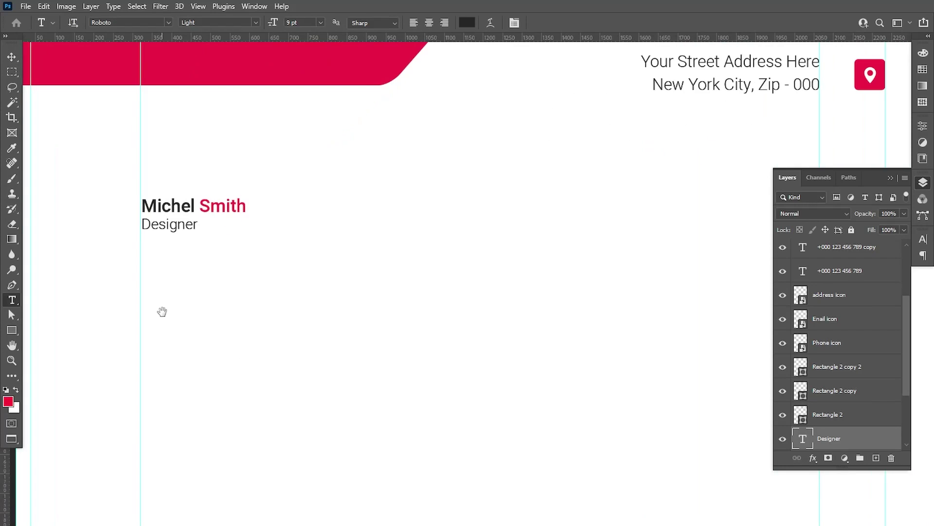
# Step: Type the address contact line below the Designer title
pyautogui.click(144, 260)
pyautogui.write('A')
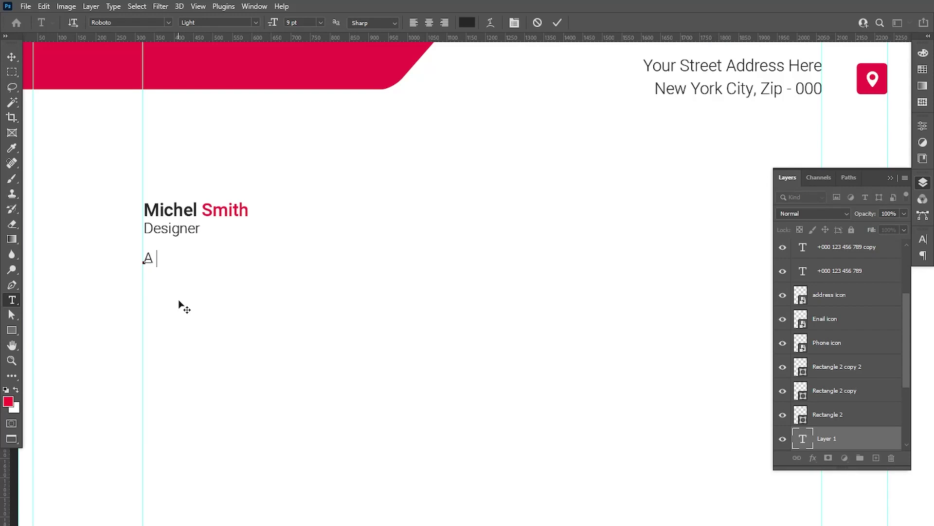
pyautogui.write('New')
pyautogui.write('City')
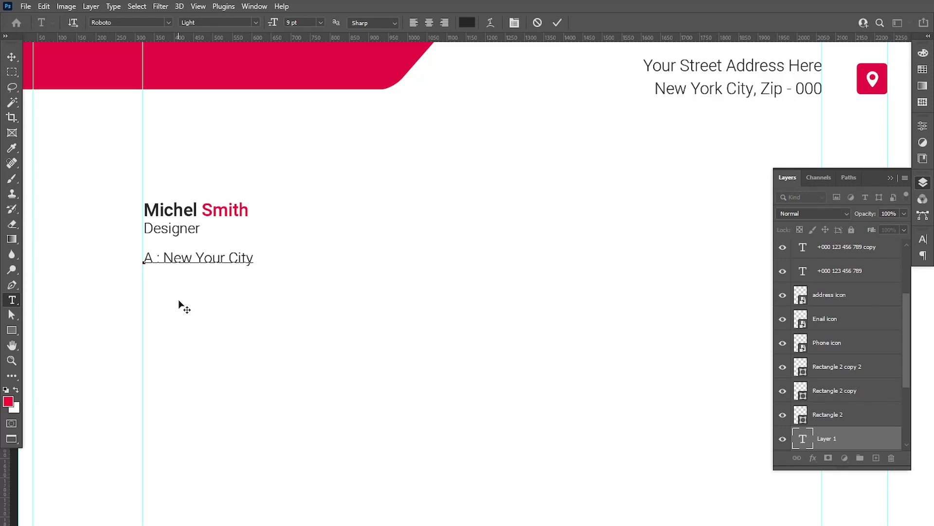
pyautogui.write('Z')
pyautogui.write(',')
pyautogui.click(281, 261)
pyautogui.write('Code - 000')
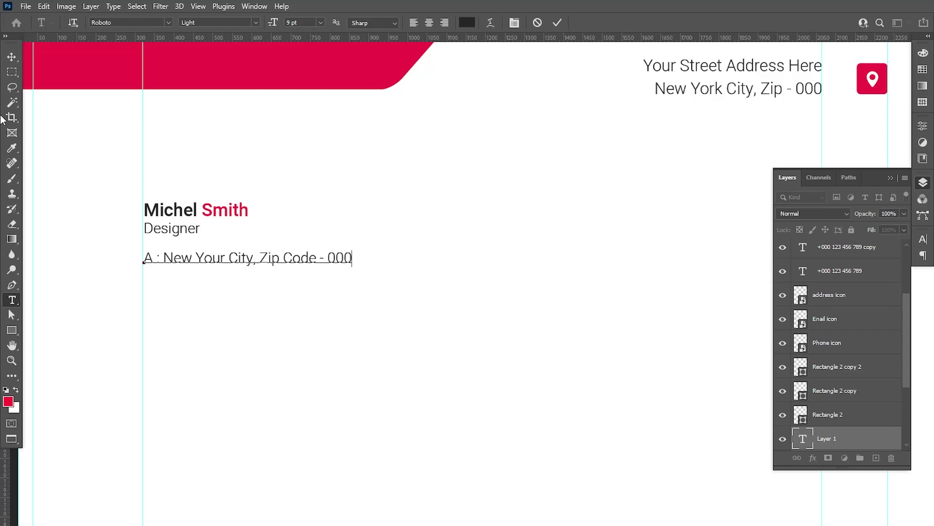
pyautogui.click(11, 57)
# Step: Set the address line to 10 pt with a bold red 'A' label
pyautogui.click(12, 299)
pyautogui.moveTo(144, 258); pyautogui.dragTo(352, 262)
pyautogui.click(285, 26)
pyautogui.write('10')
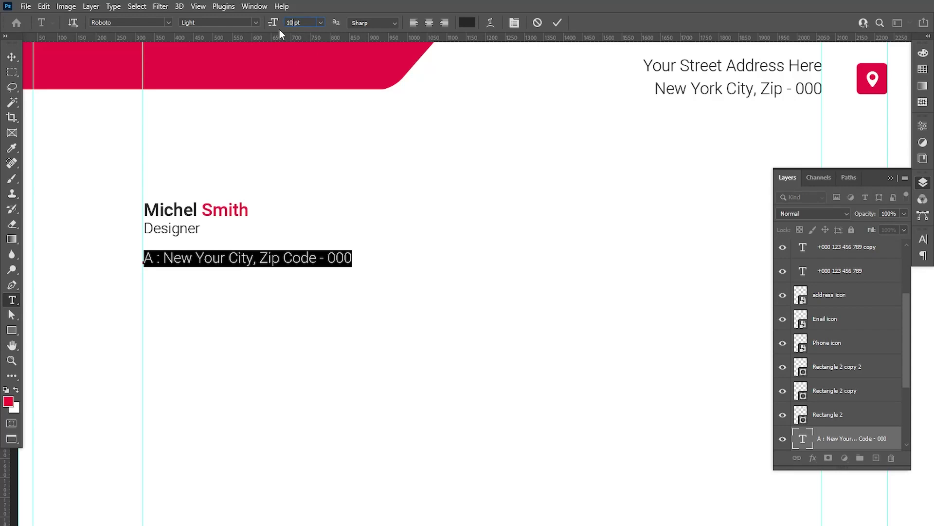
pyautogui.press('Return')
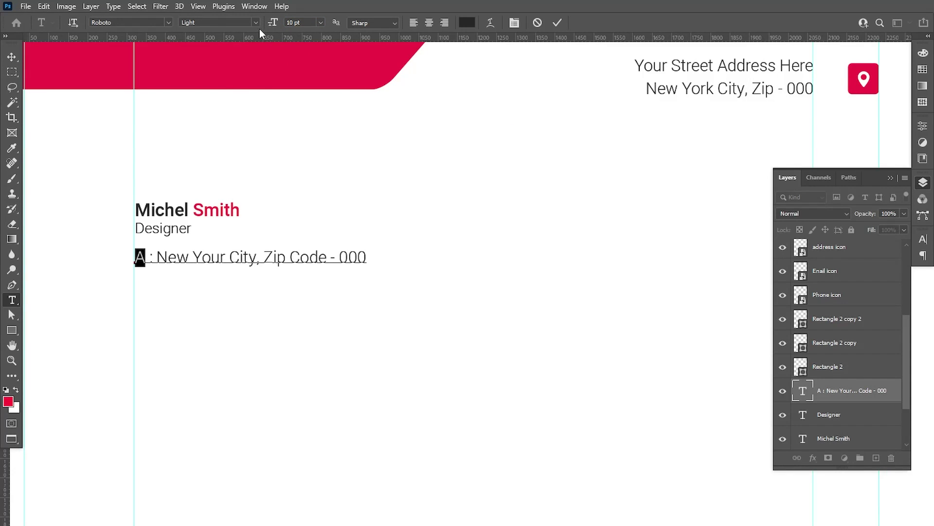
pyautogui.click(255, 22)
pyautogui.click(209, 91)
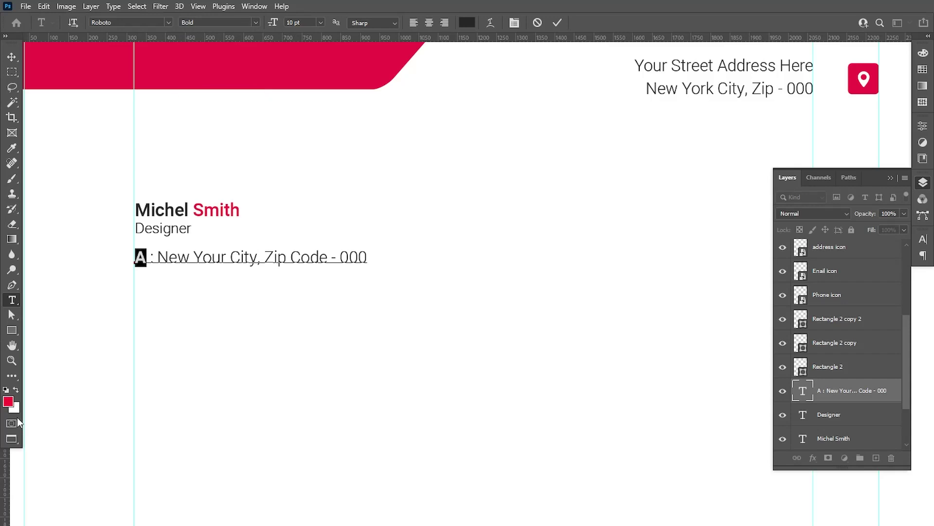
pyautogui.click(9, 402)
pyautogui.click(822, 293)
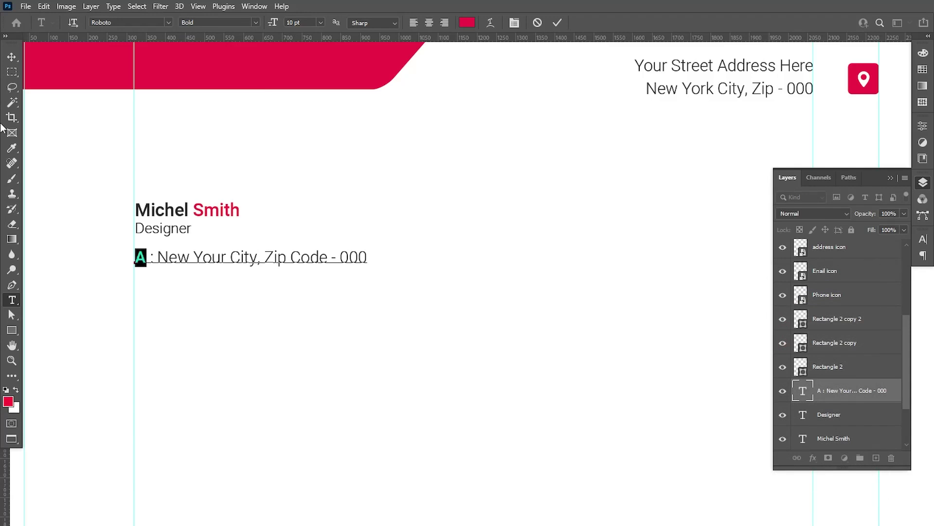
pyautogui.click(12, 59)
pyautogui.moveTo(186, 267); pyautogui.dragTo(185, 288)
pyautogui.press('t')
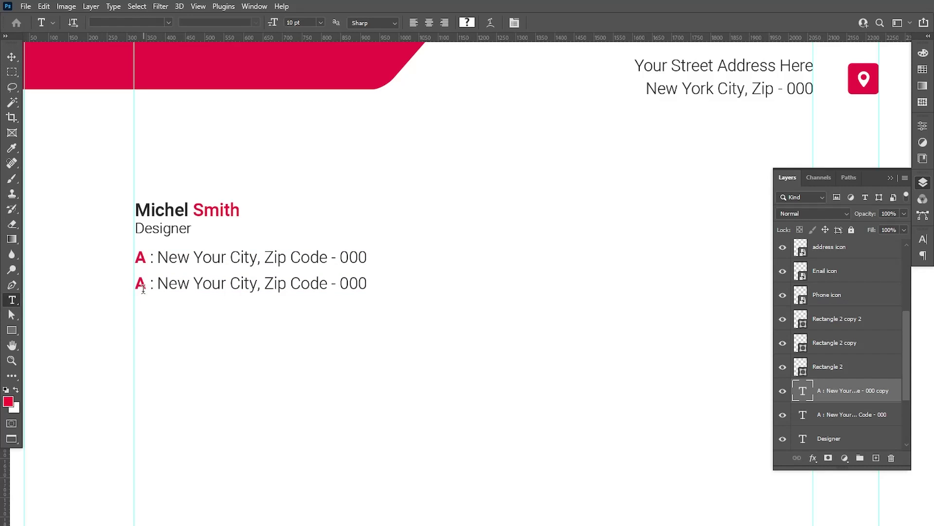
pyautogui.doubleClick(139, 282)
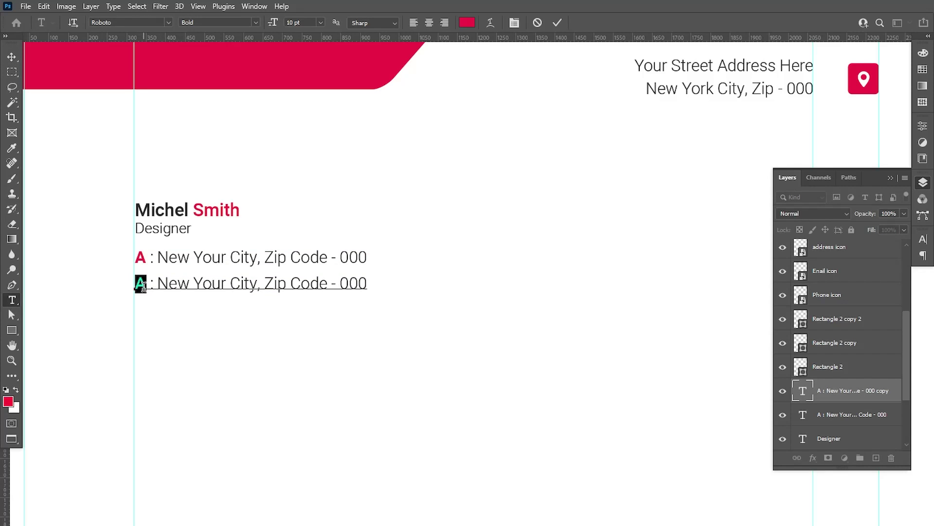
pyautogui.write('W')
pyautogui.moveTo(162, 285)
pyautogui.mouseDown()
pyautogui.moveTo(287, 292)
pyautogui.moveTo(409, 315)
pyautogui.mouseUp()
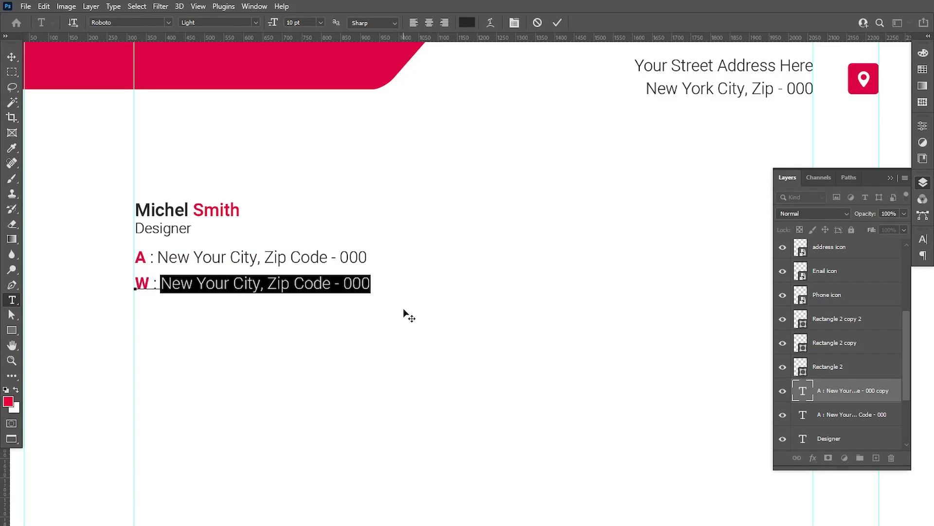
pyautogui.write('ww.')
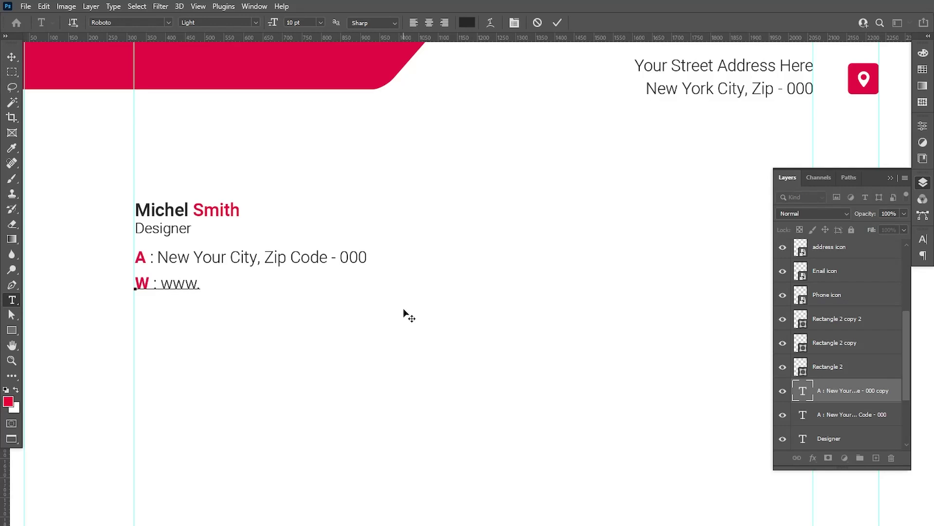
pyautogui.write('yourwebsite')
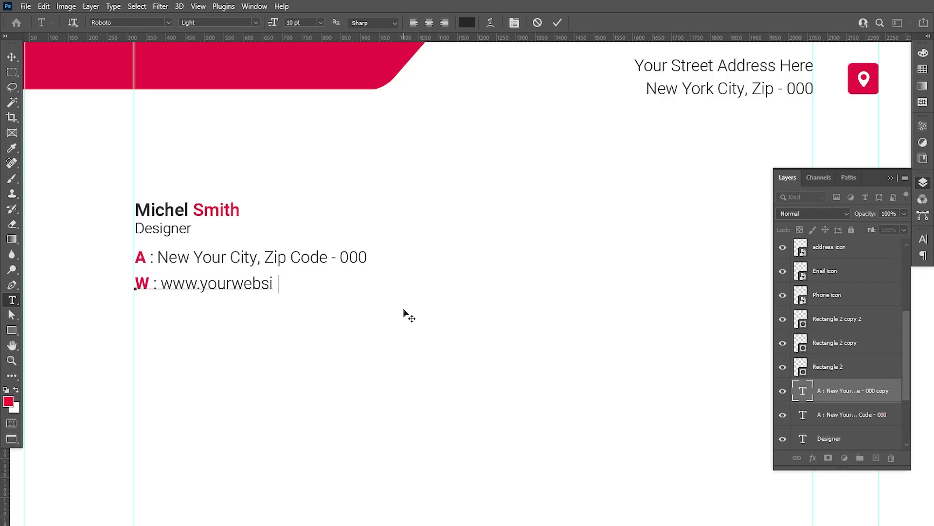
pyautogui.write('name.com')
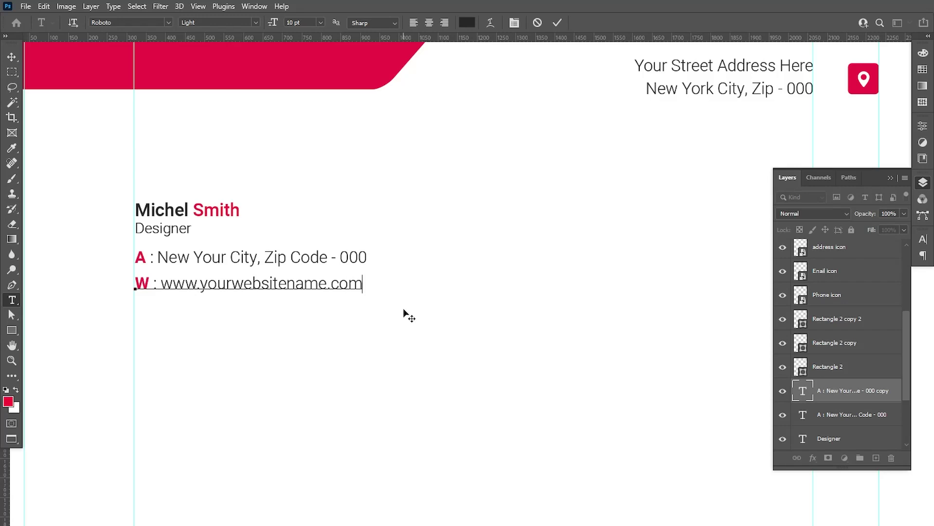
pyautogui.click(11, 56)
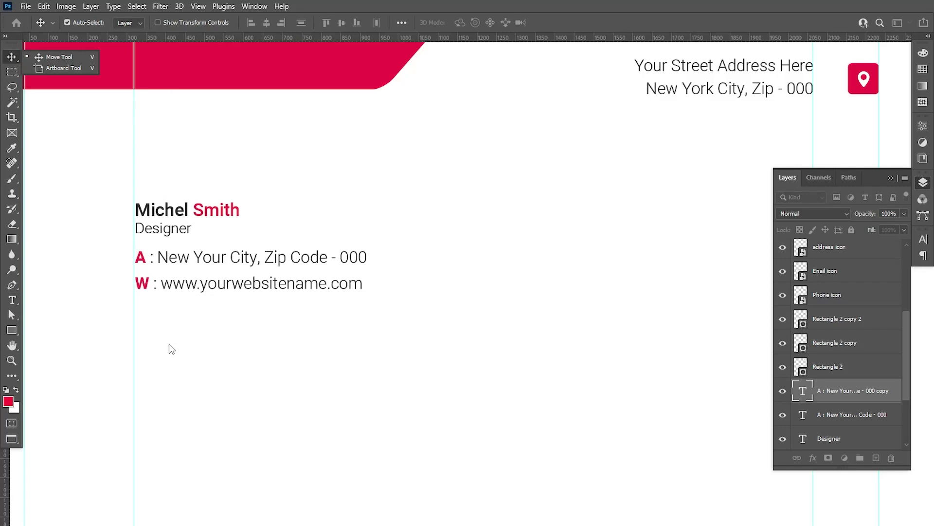
# Step: Duplicate the website line and retype it as the 'P' line with the placeholder phone number
pyautogui.click(176, 300)
pyautogui.moveTo(177, 289); pyautogui.dragTo(175, 314)
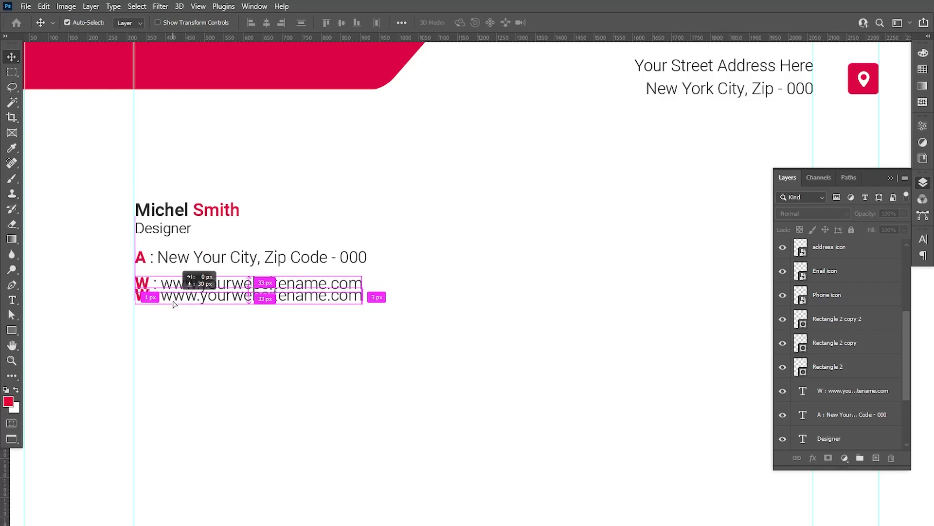
pyautogui.click(11, 299)
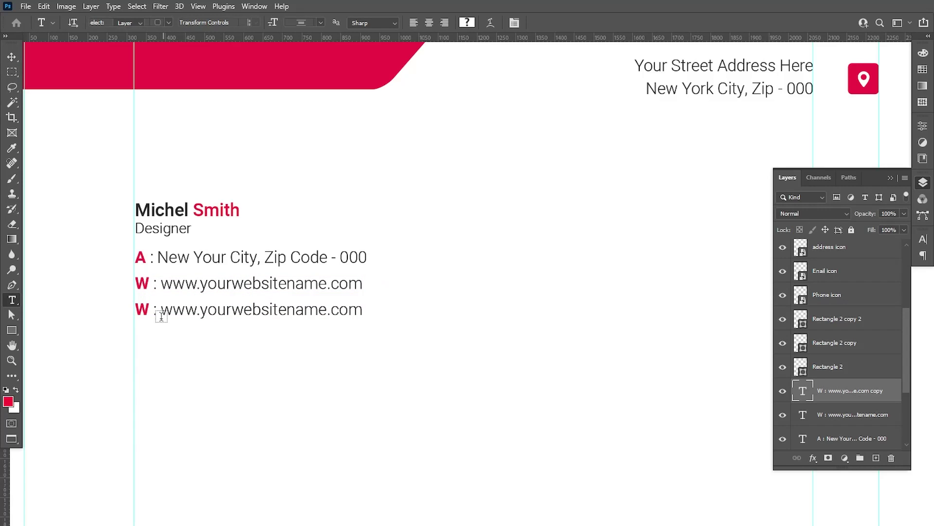
pyautogui.doubleClick(140, 309)
pyautogui.write('P')
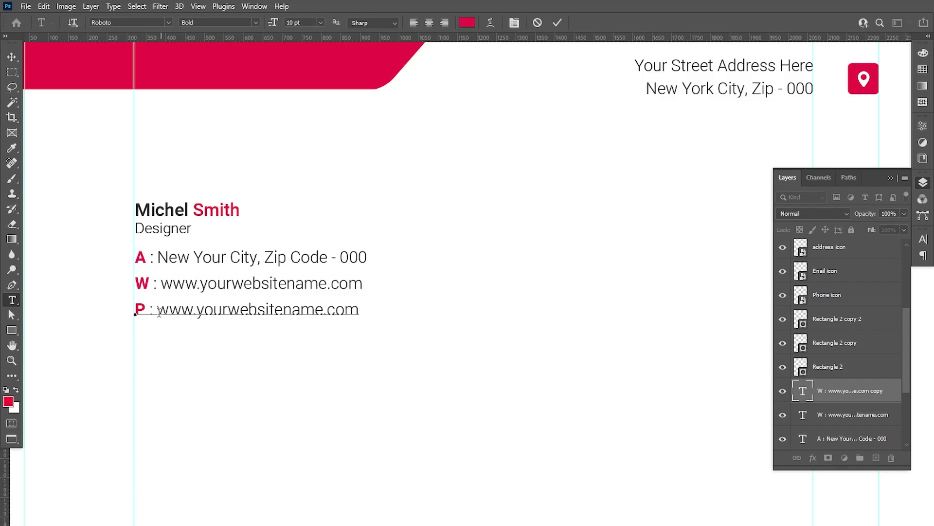
pyautogui.moveTo(159, 314); pyautogui.dragTo(361, 309)
pyautogui.write('+')
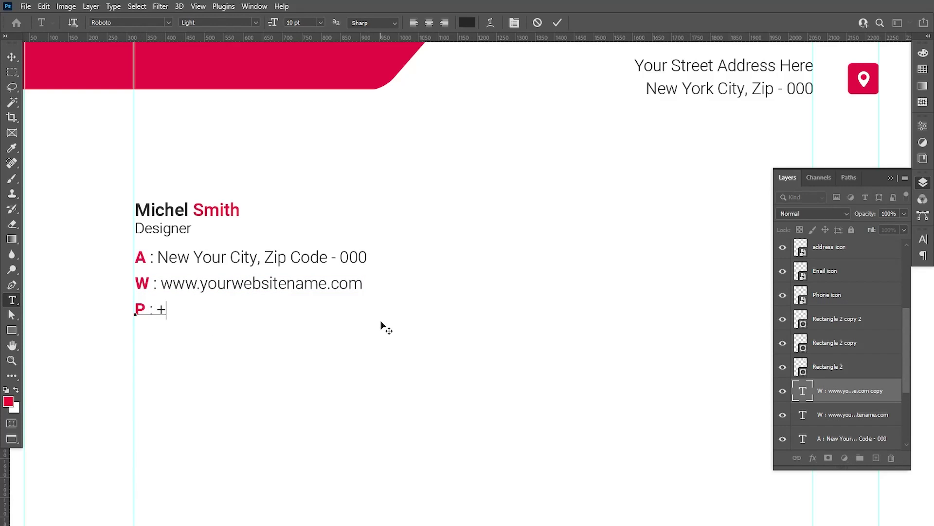
pyautogui.write('000 123 456 ')
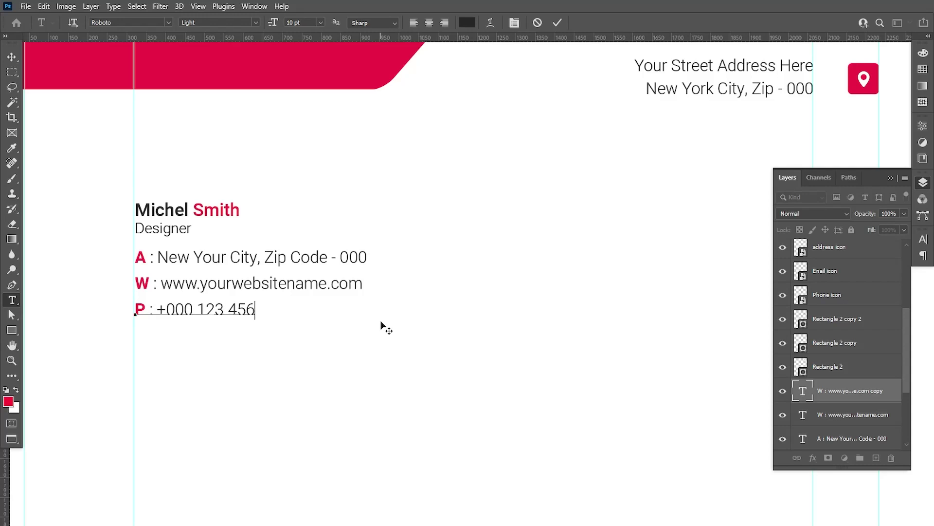
pyautogui.write('789')
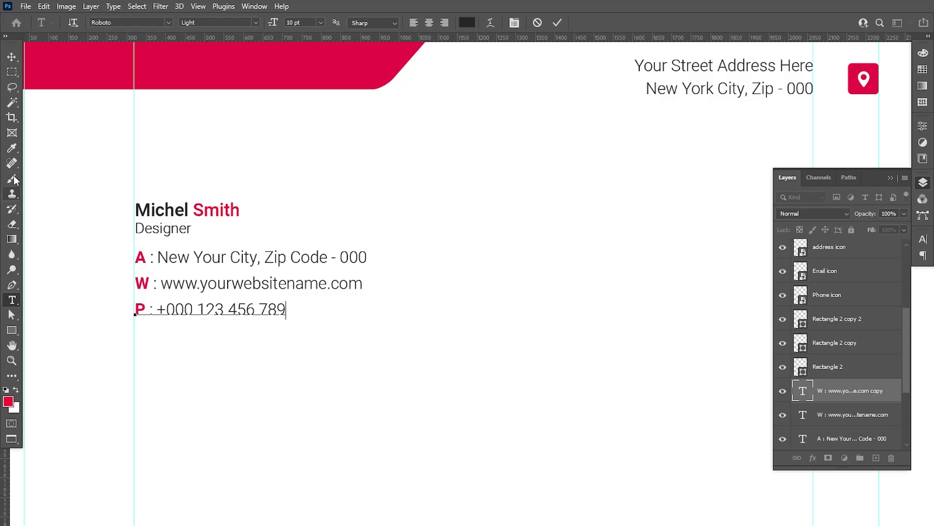
pyautogui.click(7, 60)
# Step: Duplicate the phone contact line out to the right margin at the same height
pyautogui.scroll(-1, 413, 348)
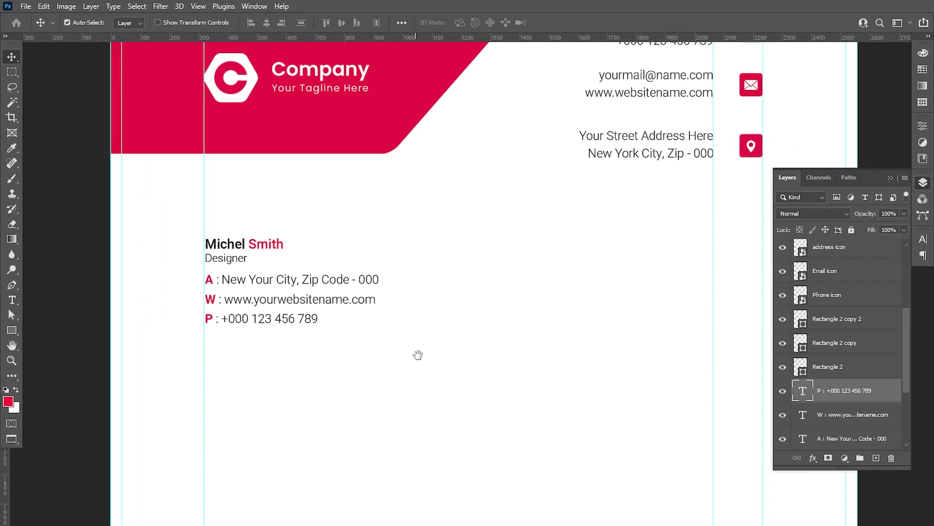
pyautogui.moveTo(417, 355); pyautogui.dragTo(365, 314)
pyautogui.scroll(-3, 398, 331)
pyautogui.scroll(-1, 415, 327)
pyautogui.scroll(2, 409, 348)
pyautogui.scroll(3, 410, 306)
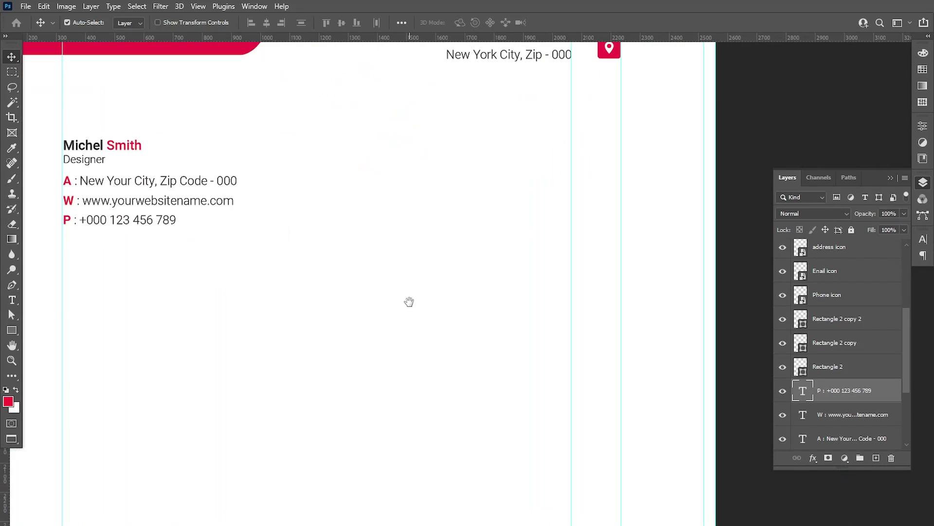
pyautogui.rightClick(147, 237)
pyautogui.click(147, 234)
pyautogui.moveTo(137, 233); pyautogui.dragTo(532, 234)
# Step: Retype the copy to read 'Date: 25 May 2031' and shift it right
pyautogui.press('t')
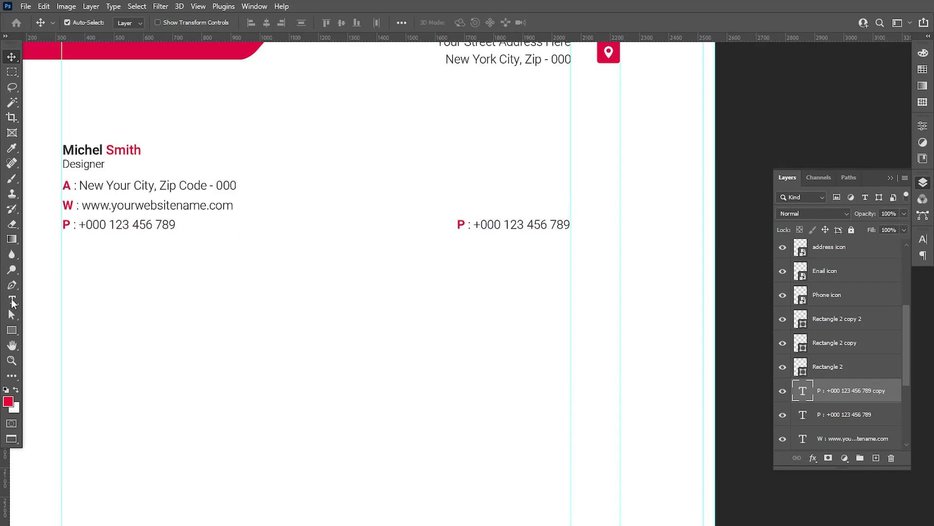
pyautogui.click(503, 225)
pyautogui.moveTo(474, 224)
pyautogui.mouseDown()
pyautogui.moveTo(457, 224)
pyautogui.moveTo(605, 226)
pyautogui.mouseUp()
pyautogui.press('BackSpace')
pyautogui.write('Date: 25 May 2031')
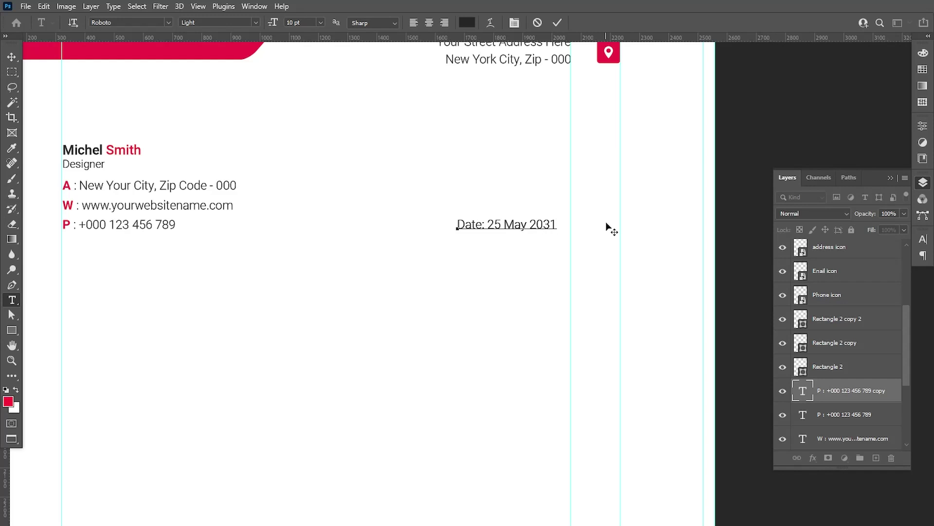
pyautogui.click(12, 57)
pyautogui.hotkey('shift', 'Right')
pyautogui.hotkey('shift', 'Right')
pyautogui.hotkey('shift', 'Right')
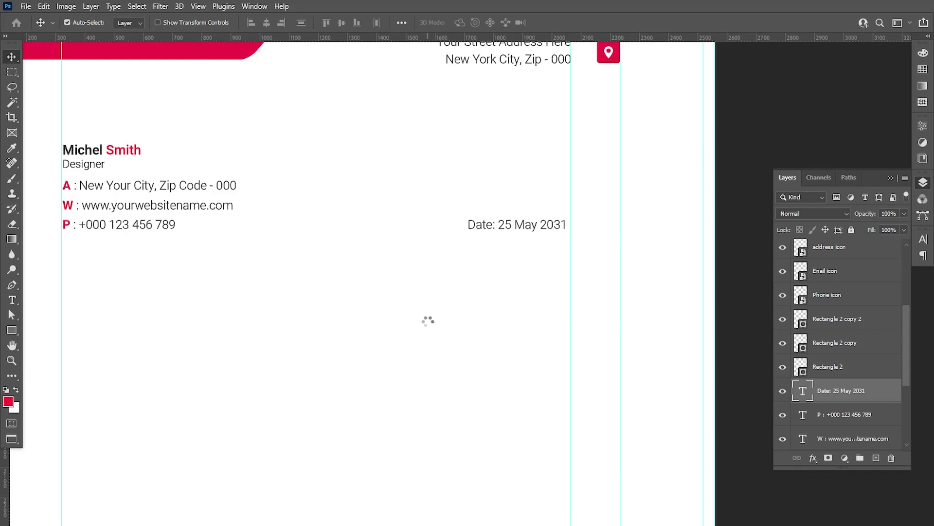
pyautogui.press('t')
pyautogui.hotkey('ctrl', '-')
pyautogui.scroll(-3, 355, 196)
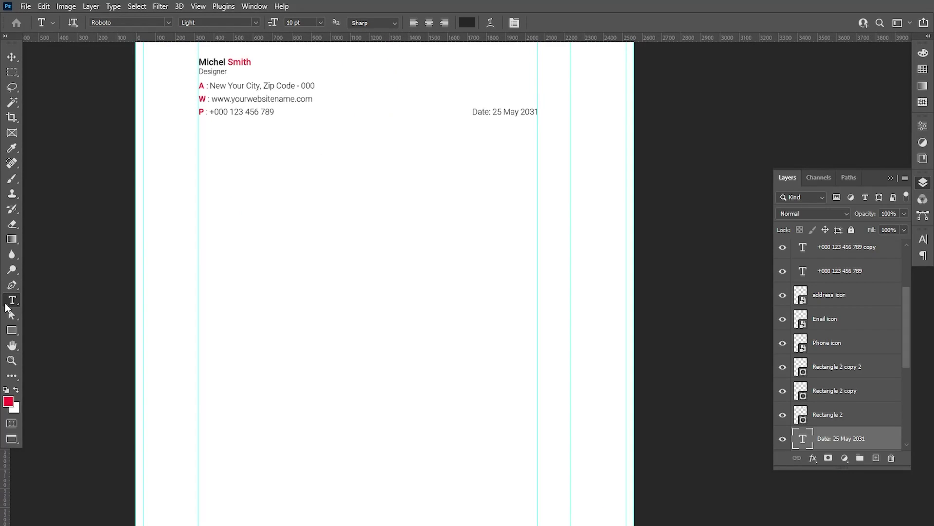
# Step: Add a letter-body text box filled with pasted lorem ipsum placeholder paragraphs
pyautogui.moveTo(198, 173)
pyautogui.mouseDown()
pyautogui.moveTo(254, 282)
pyautogui.moveTo(497, 434)
pyautogui.moveTo(553, 449)
pyautogui.moveTo(542, 457)
pyautogui.moveTo(570, 492)
pyautogui.mouseUp()
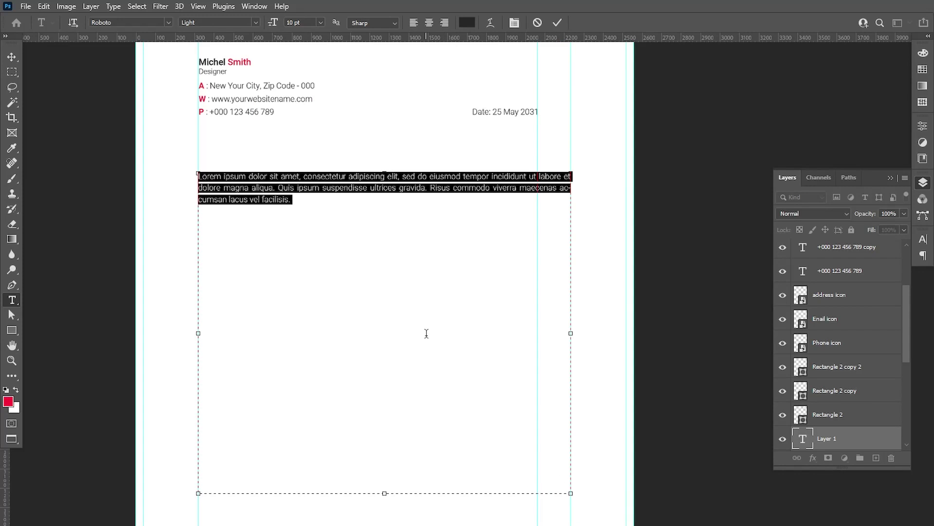
pyautogui.write('Lorem ipsum dolor sit amet, consectetur adipisicing elit, sed do eiusmod tempor incididunt ut labore et dolore magna aliqua. Ut enim ad minim veniam, quis nostrud exercitation ullamco laboris nisi ut aliquip ex ea commodo consequat.  Excepteur sint occaecat cupidatat non proident, sunt in culpa qui officia deserunt mollit anim id est laborum. Sed ut perspiciatis unde omnis iste natus error sit voluptatem accusantium doloremque laudantium, totam rem aperiam, eaque ipsa quae ab illo inventore veritatis et quasi architecto beatae vitae dicta sunt explicabo. Nemo enim ipsam voluptatem quia voluptas sit aspernatur aut odit aut quia consequuntur voluptatem sequi nesciunt.  Voluptatem accusantium doloremque laudantium, totam rem aperiam, eaque ipsa quae ab illo inventore veritatis et quasi architecto beatae vitae dicta sunt explicabo. Nemo enim ipsam voluptatem quia voluptas sit aspernatur aut odit aut quia consequuntur voluptatem sequi nesciunt.  Neque porro quisquam dolorem ipsum quia dolor sit amet, consecteturtempora incidunt labore dolore magnam aliquam quaerat voluptatem.')
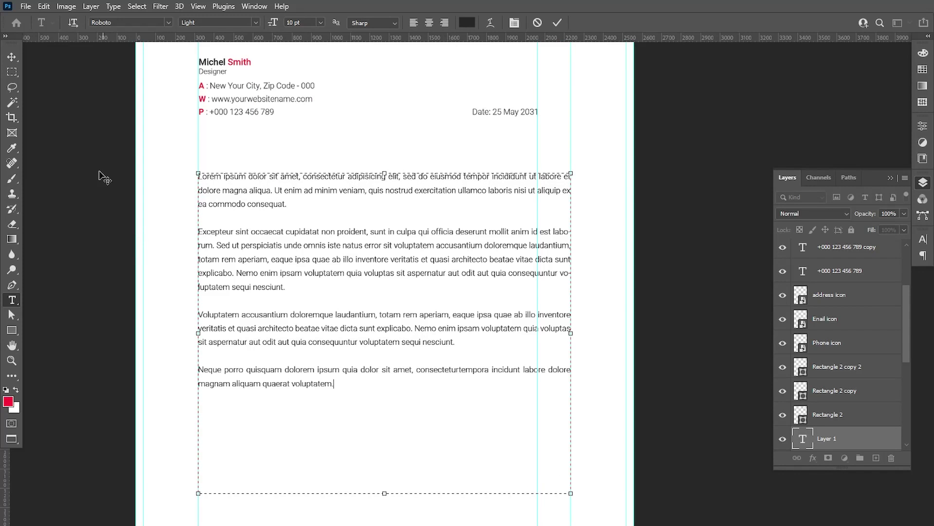
pyautogui.click(12, 56)
# Step: Line the 'Date: 25 May 2031' layer up with the right margin
pyautogui.scroll(5, 554, 128)
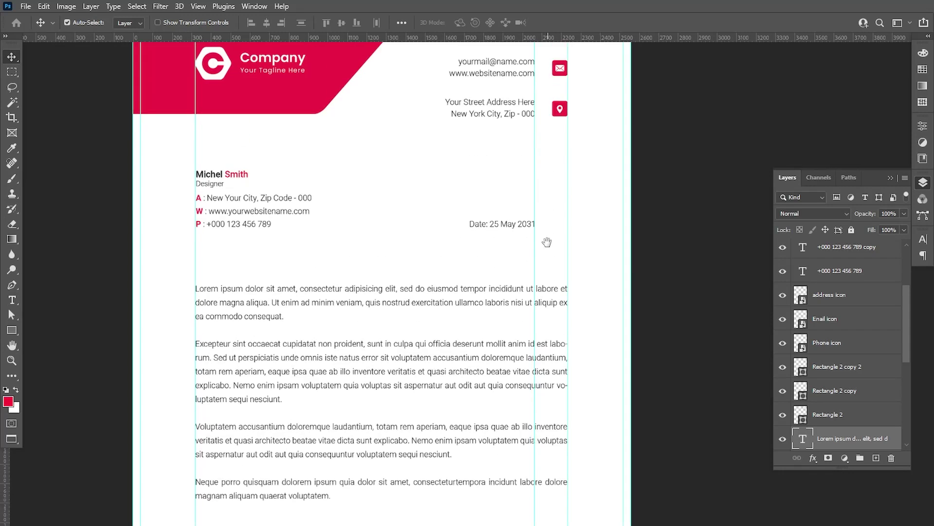
pyautogui.scroll(1, 544, 242)
pyautogui.rightClick(517, 250)
pyautogui.click(519, 253)
pyautogui.moveTo(518, 250); pyautogui.dragTo(550, 249)
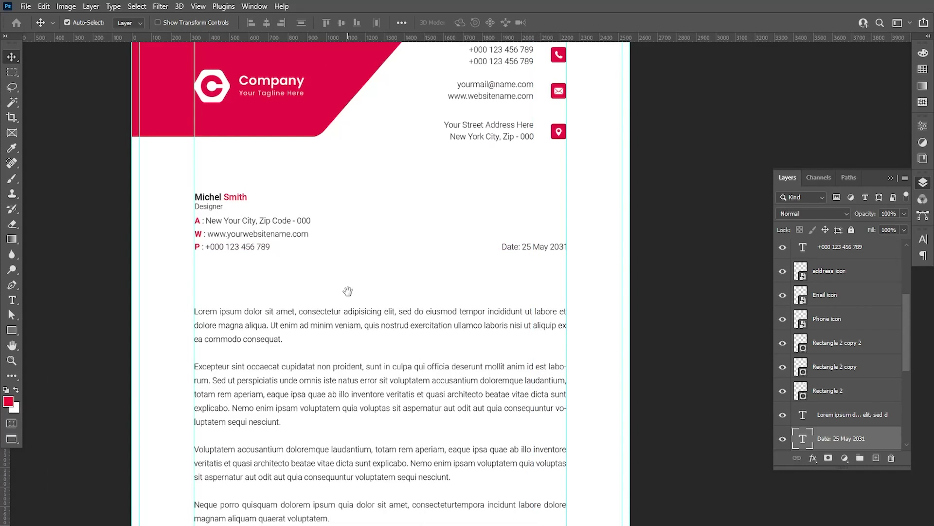
# Step: Nudge the lorem ipsum body text up slightly
pyautogui.scroll(-1, 358, 338)
pyautogui.scroll(-1, 343, 313)
pyautogui.moveTo(344, 313); pyautogui.dragTo(343, 307)
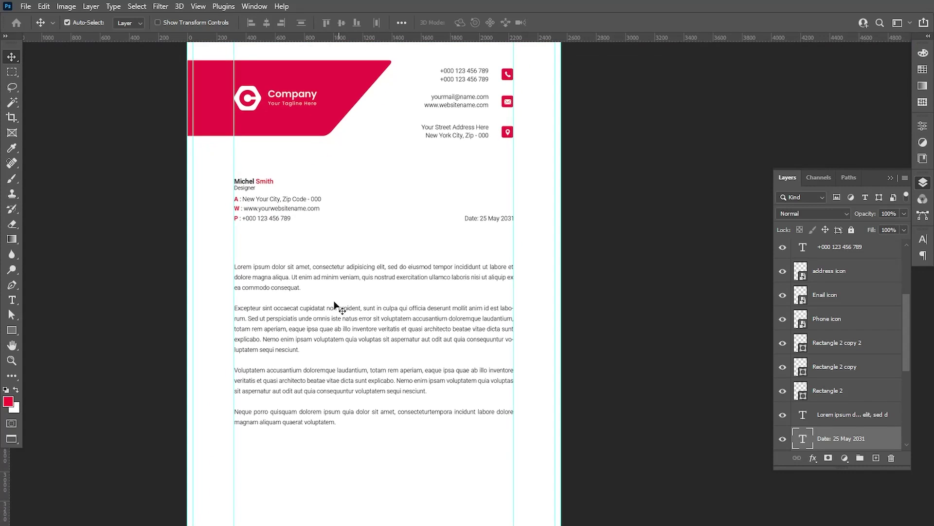
pyautogui.click(331, 299)
pyautogui.hotkey('shift', 'Up')
pyautogui.hotkey('shift', 'Up')
pyautogui.hotkey('shift', 'Up')
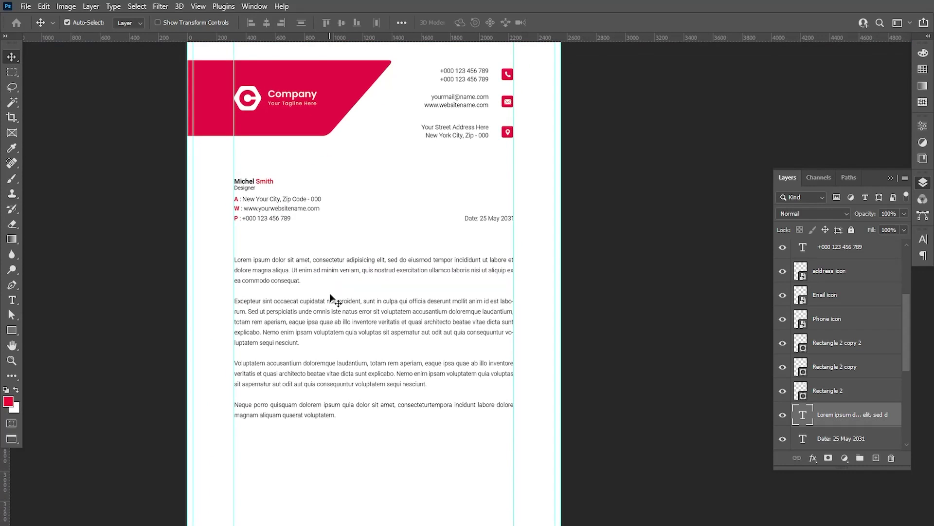
pyautogui.scroll(-2, 336, 311)
pyautogui.scroll(-2, 338, 336)
# Step: Embed the Signature image and position it at the left margin below the body
pyautogui.keyDown('ctrl'); pyautogui.click(364, 389); pyautogui.keyUp('ctrl')
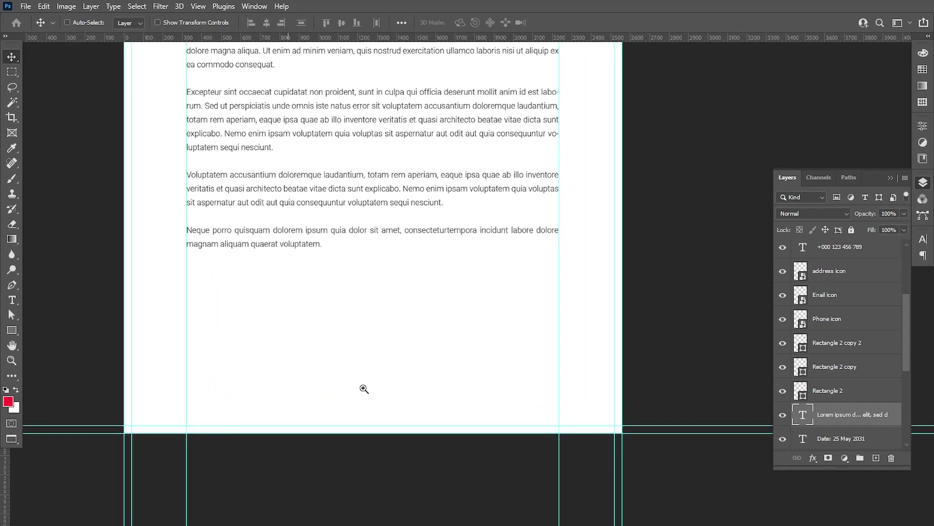
pyautogui.moveTo(364, 389)
pyautogui.mouseDown()
pyautogui.moveTo(346, 330)
pyautogui.moveTo(373, 319)
pyautogui.mouseUp()
pyautogui.press('ctrl')
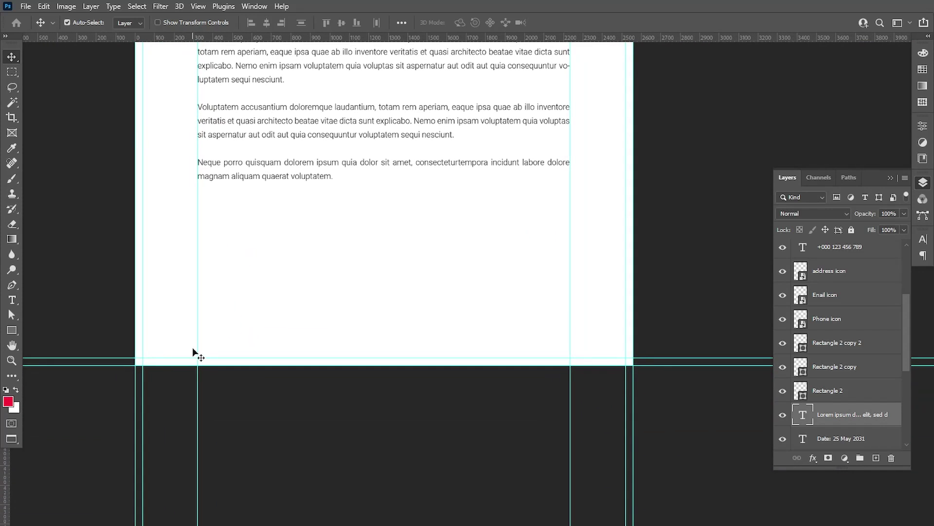
pyautogui.click(25, 6)
pyautogui.click(54, 240)
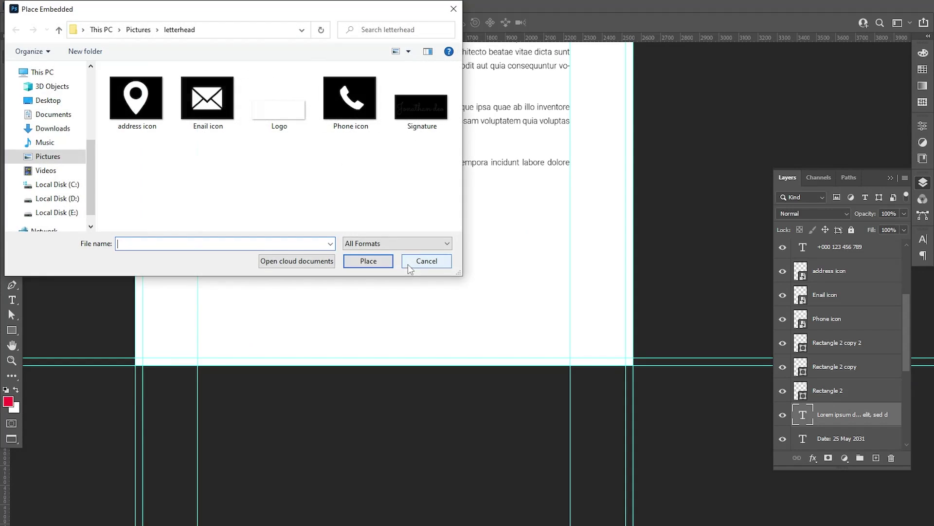
pyautogui.click(421, 102)
pyautogui.click(377, 262)
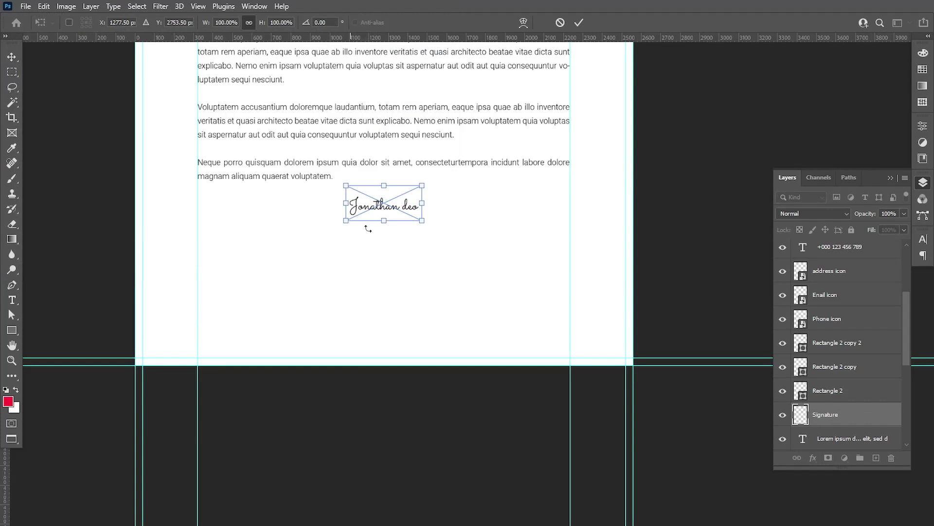
pyautogui.moveTo(289, 251)
pyautogui.mouseDown()
pyautogui.moveTo(218, 263)
pyautogui.moveTo(218, 255)
pyautogui.mouseUp()
pyautogui.click(579, 23)
pyautogui.keyDown('ctrl'); pyautogui.click(198, 280); pyautogui.keyUp('ctrl')
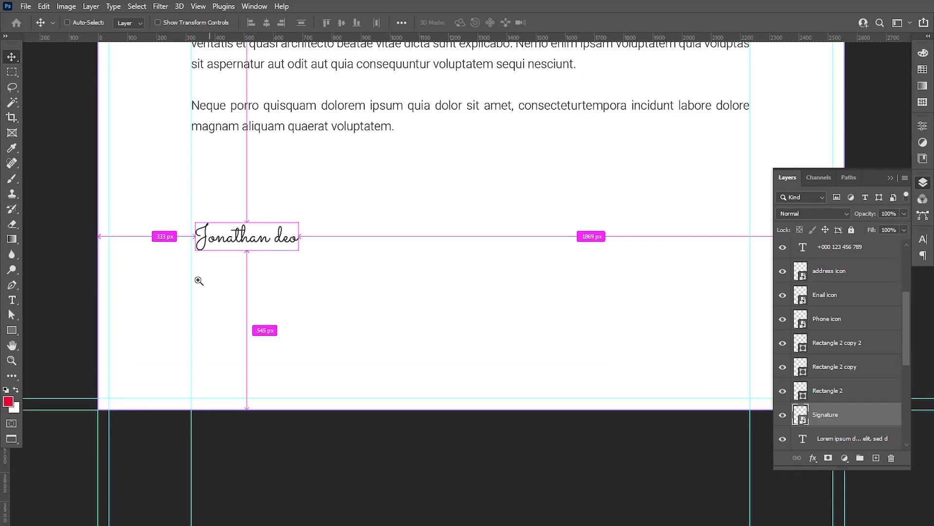
# Step: Type the signer's name under the signature in Roboto Medium weight
pyautogui.press('t')
pyautogui.click(191, 272)
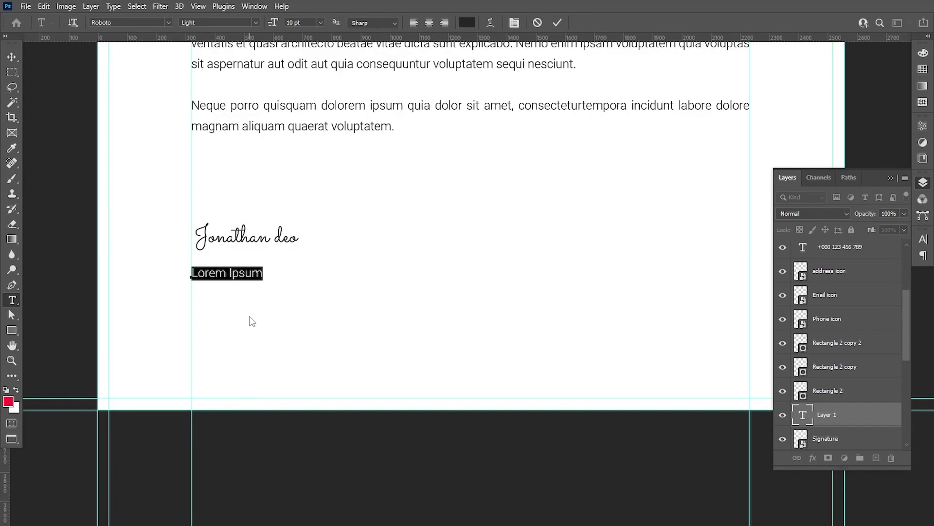
pyautogui.press('BackSpace')
pyautogui.write('Jonathan de')
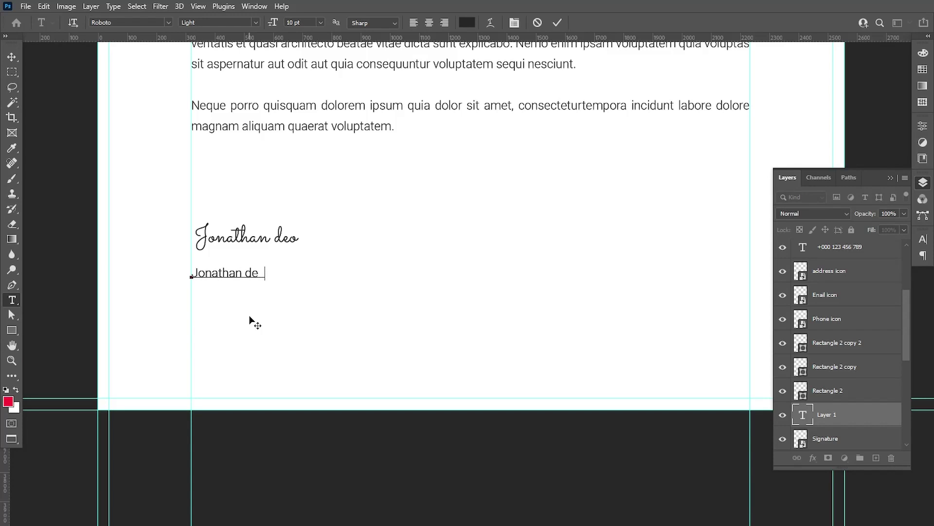
pyautogui.write('o')
pyautogui.moveTo(265, 273); pyautogui.dragTo(164, 284)
pyautogui.click(255, 22)
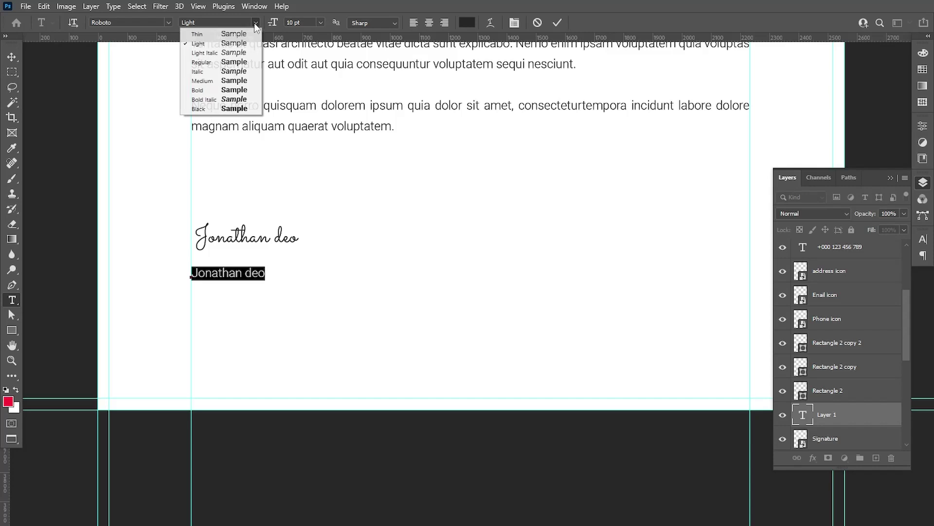
pyautogui.click(238, 75)
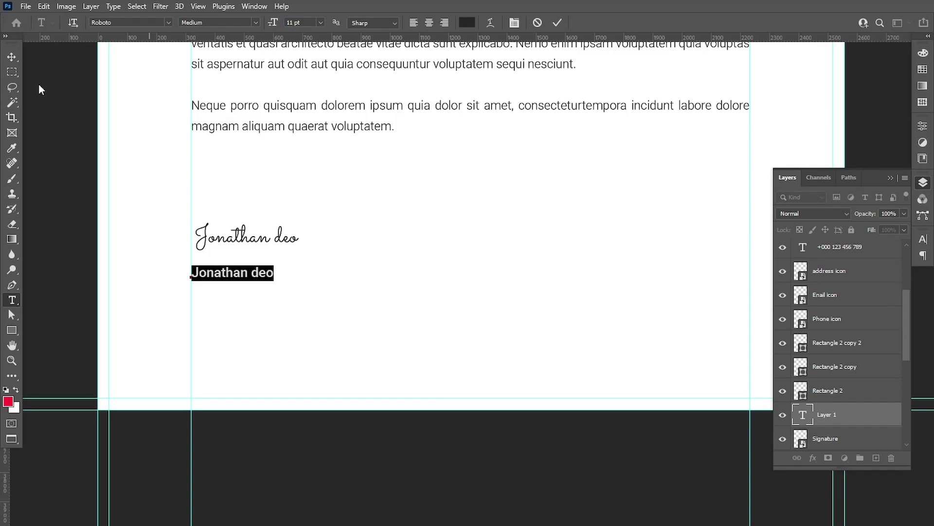
pyautogui.click(12, 56)
# Step: Duplicate the name line below and change it to 'Manager' in Light 10 pt
pyautogui.moveTo(211, 269)
pyautogui.mouseDown()
pyautogui.moveTo(211, 287)
pyautogui.moveTo(279, 301)
pyautogui.mouseUp()
pyautogui.click(11, 300)
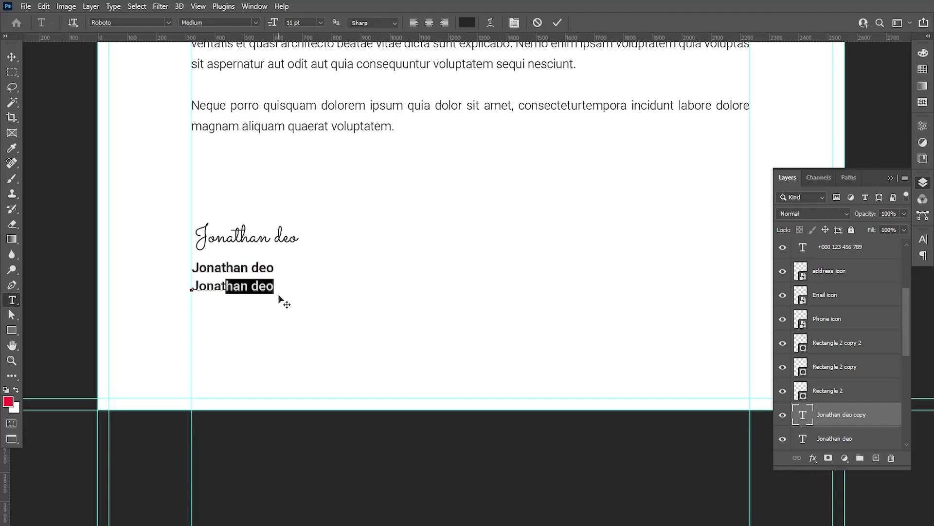
pyautogui.hotkey('ctrl', 'a')
pyautogui.write('Ma')
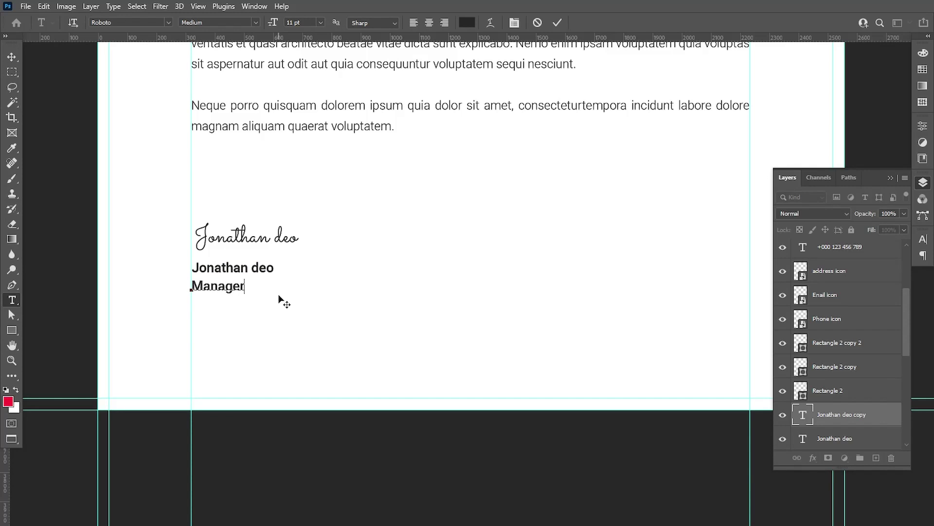
pyautogui.moveTo(246, 286); pyautogui.dragTo(177, 288)
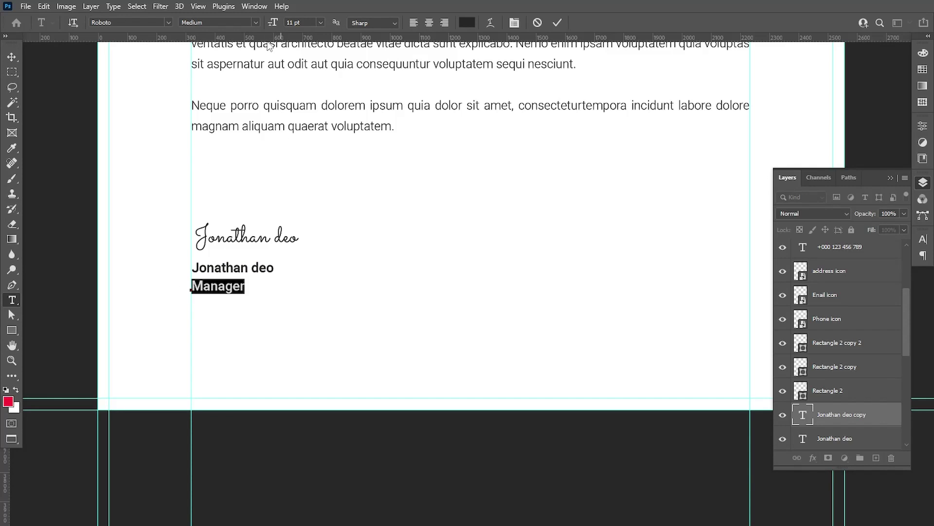
pyautogui.click(255, 23)
pyautogui.click(209, 45)
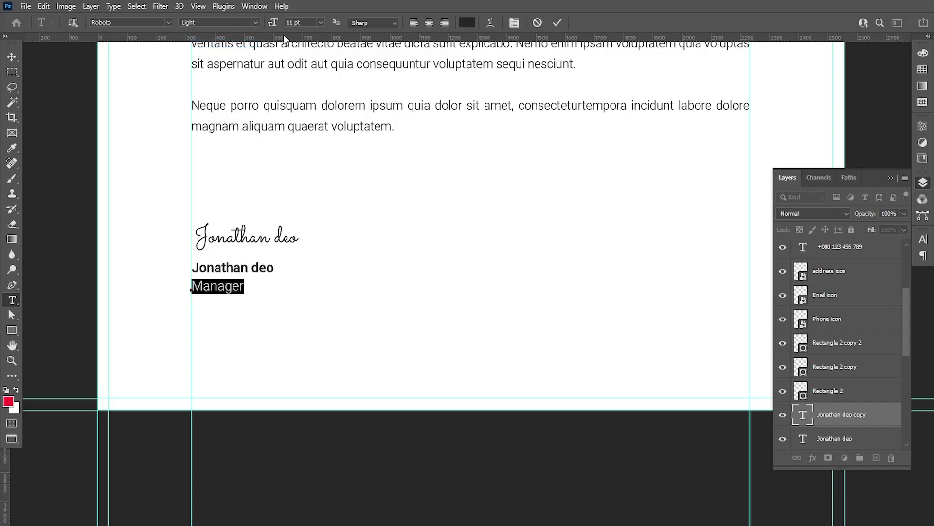
pyautogui.write('10')
pyautogui.press('Return')
pyautogui.click(11, 56)
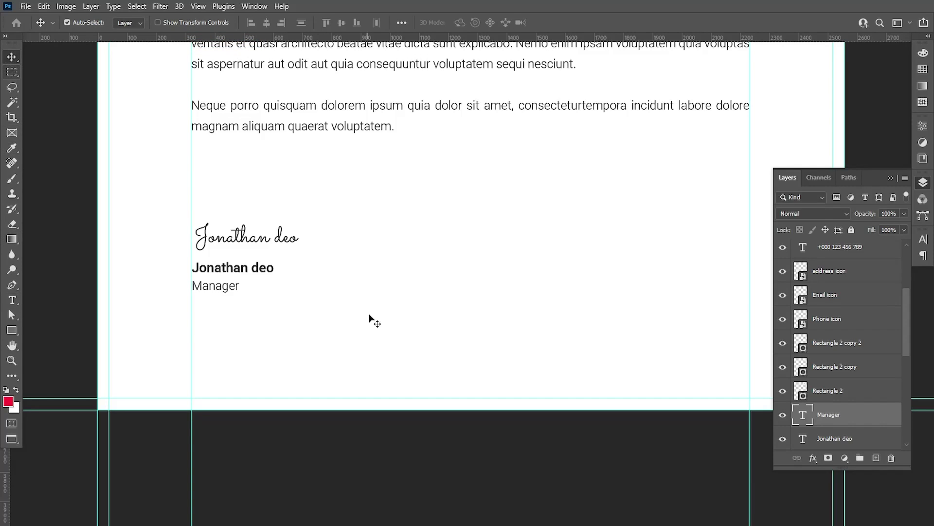
pyautogui.press('Left')
pyautogui.press('Left')
pyautogui.press('Left')
pyautogui.press('Left')
pyautogui.press('Left')
pyautogui.press('Left')
pyautogui.scroll(-2, 330, 270)
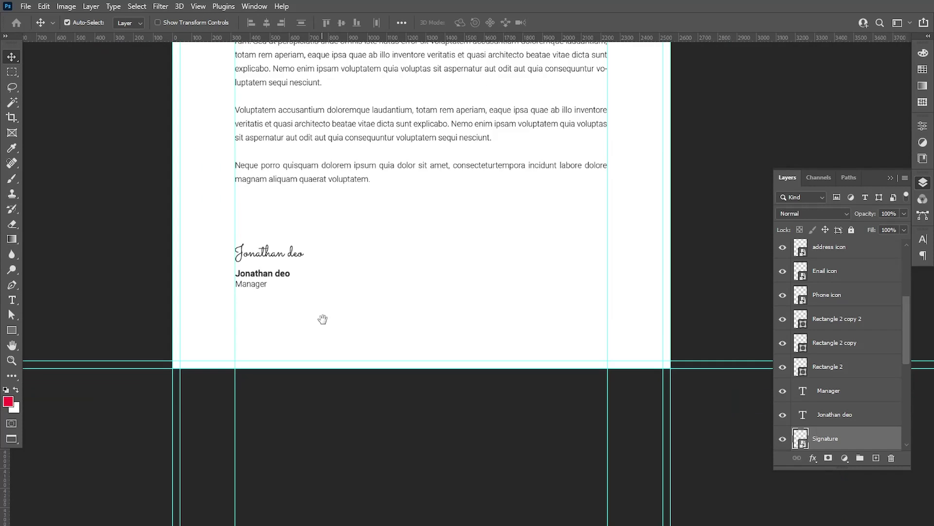
pyautogui.scroll(-1, 323, 319)
pyautogui.scroll(-1, 292, 252)
# Step: Draw a wide 252525 dark grey rectangle across the page bottom and nudge it up
pyautogui.click(12, 330)
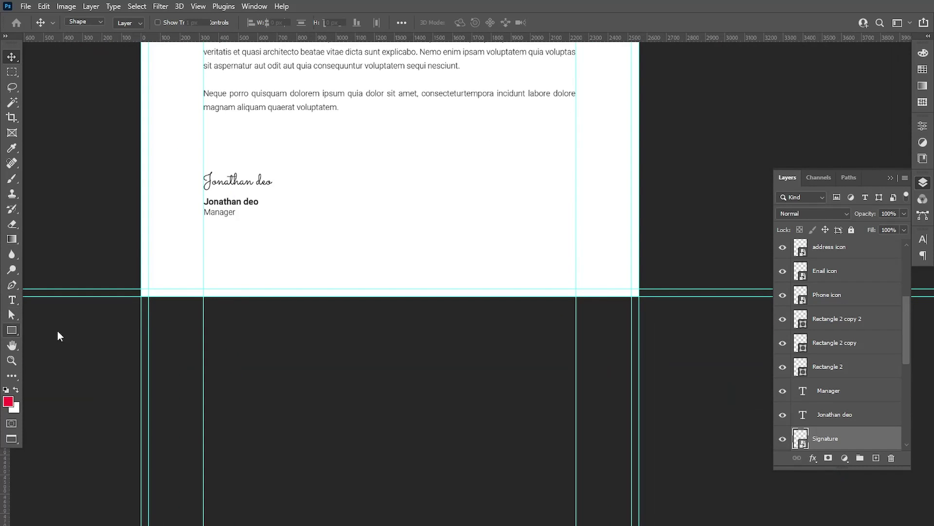
pyautogui.moveTo(131, 267); pyautogui.dragTo(693, 350)
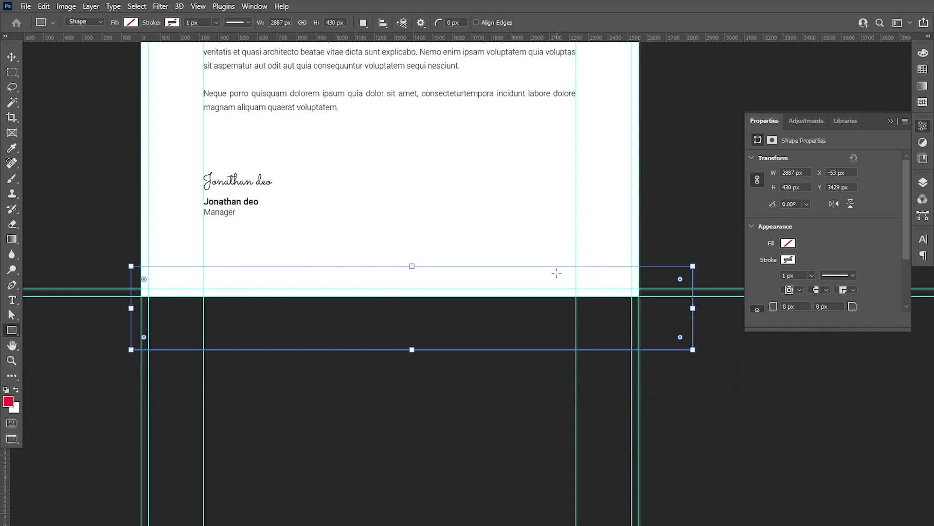
pyautogui.click(789, 244)
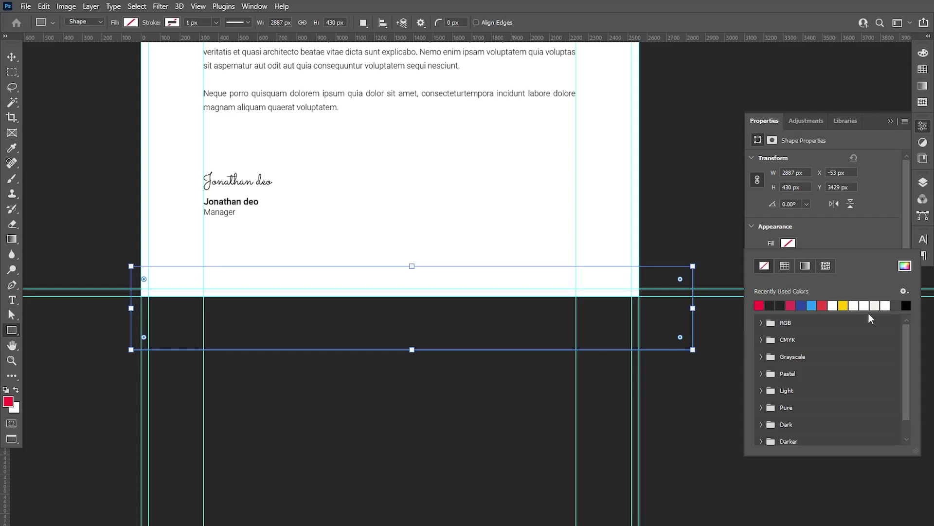
pyautogui.click(904, 266)
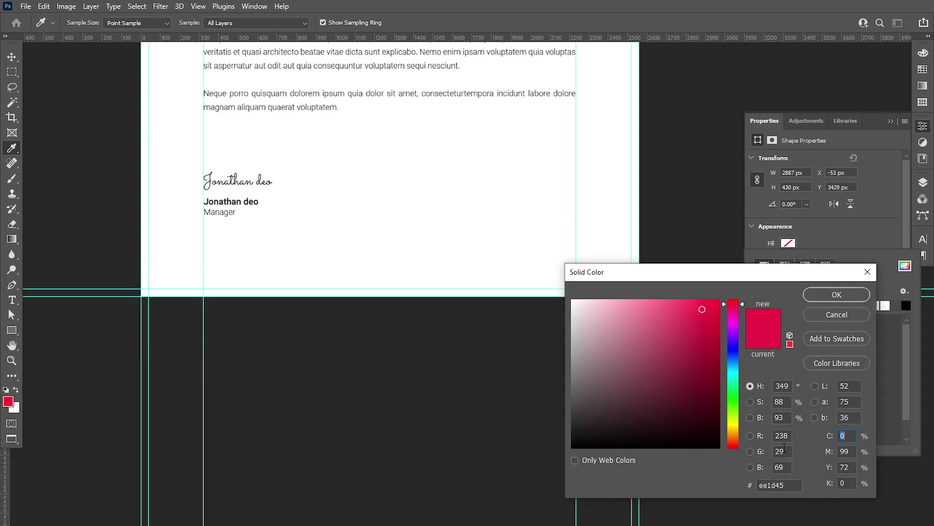
pyautogui.click(785, 484)
pyautogui.write('2525')
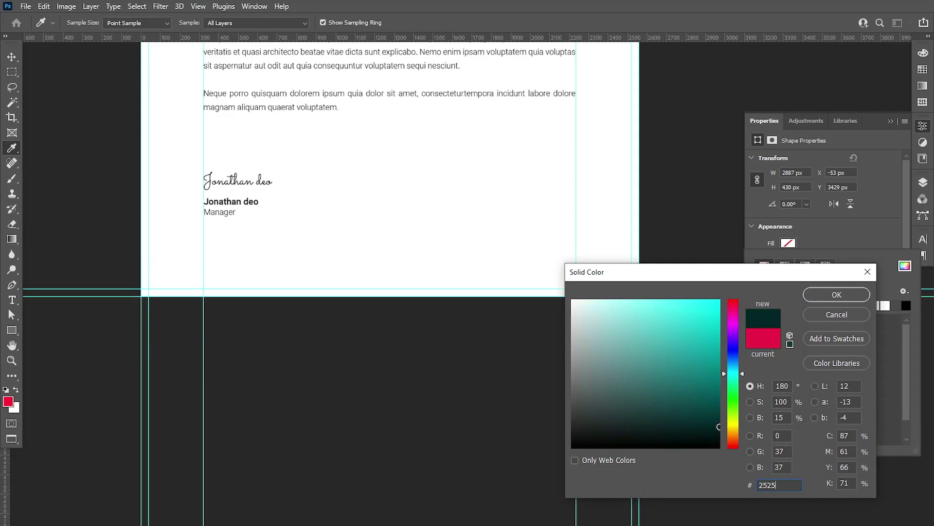
pyautogui.write('25')
pyautogui.click(830, 299)
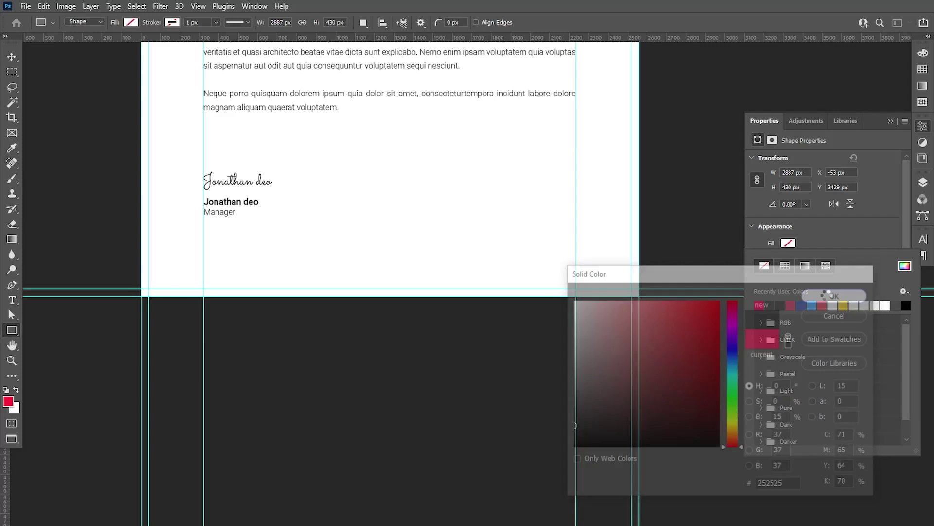
pyautogui.press('v')
pyautogui.hotkey('shift', 'Up')
pyautogui.hotkey('shift', 'Up')
pyautogui.hotkey('shift', 'Up')
pyautogui.press('Up')
pyautogui.press('Up')
pyautogui.press('Up')
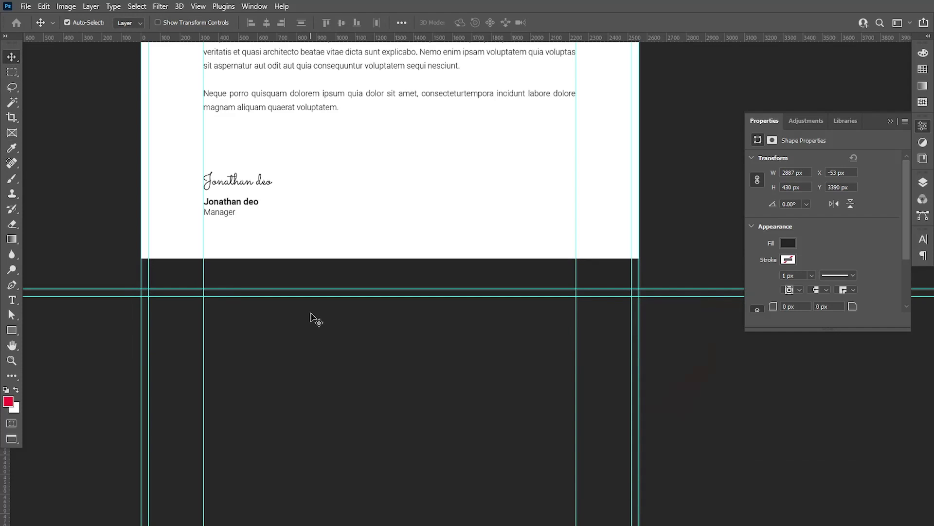
pyautogui.press('Up')
pyautogui.press('Up')
pyautogui.press('Up')
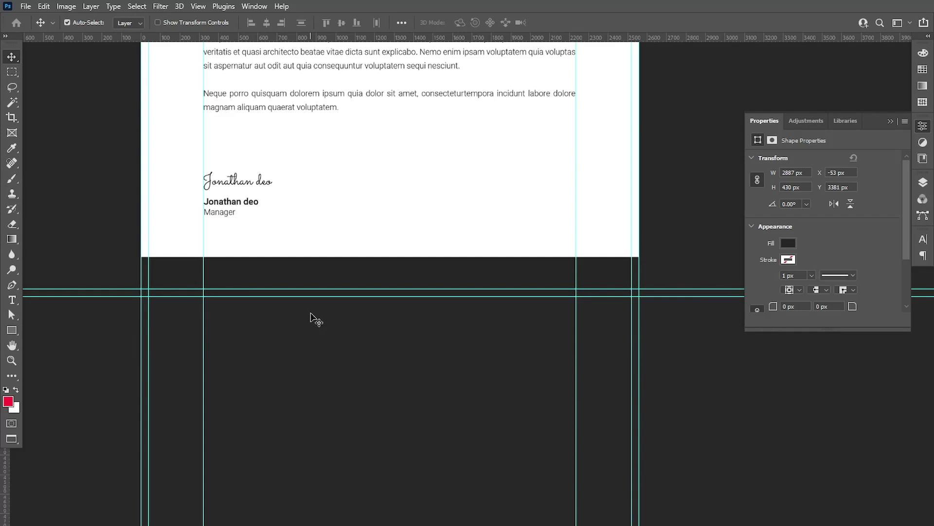
pyautogui.click(924, 183)
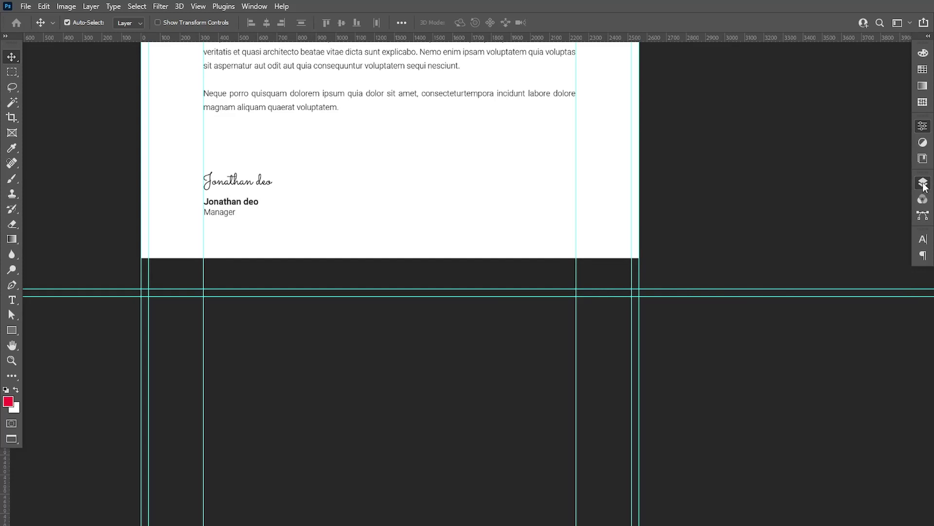
# Step: Select the signature, name and Manager layers together and move them up slightly
pyautogui.click(846, 417)
pyautogui.keyDown('ctrl'); pyautogui.click(831, 390); pyautogui.keyUp('ctrl')
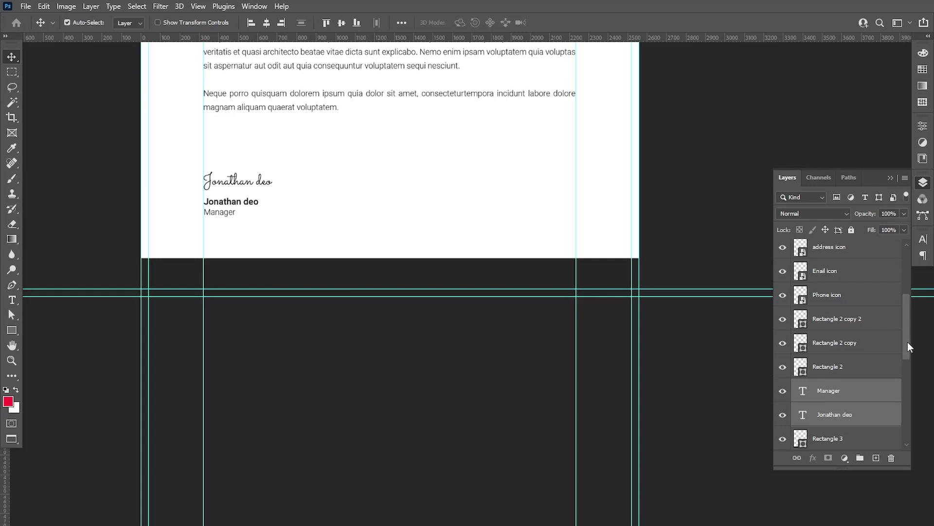
pyautogui.moveTo(907, 341); pyautogui.dragTo(913, 392)
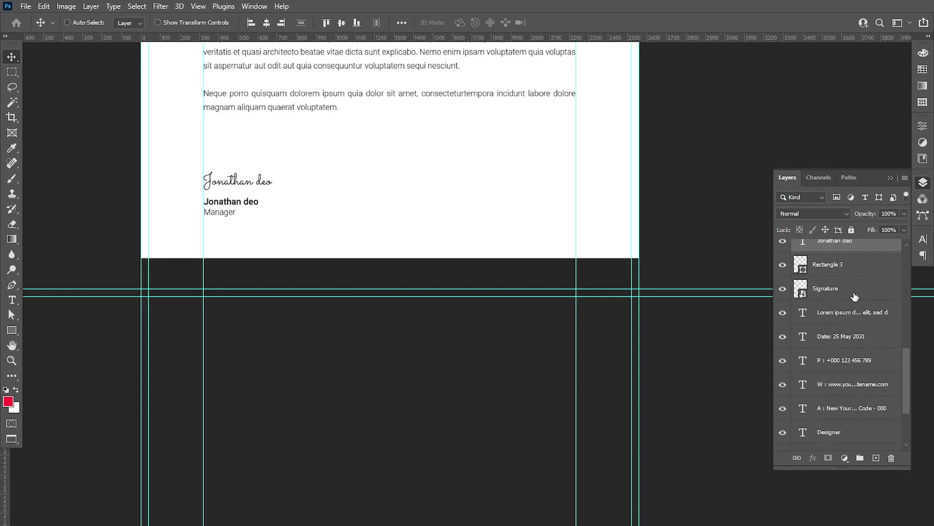
pyautogui.click(853, 295)
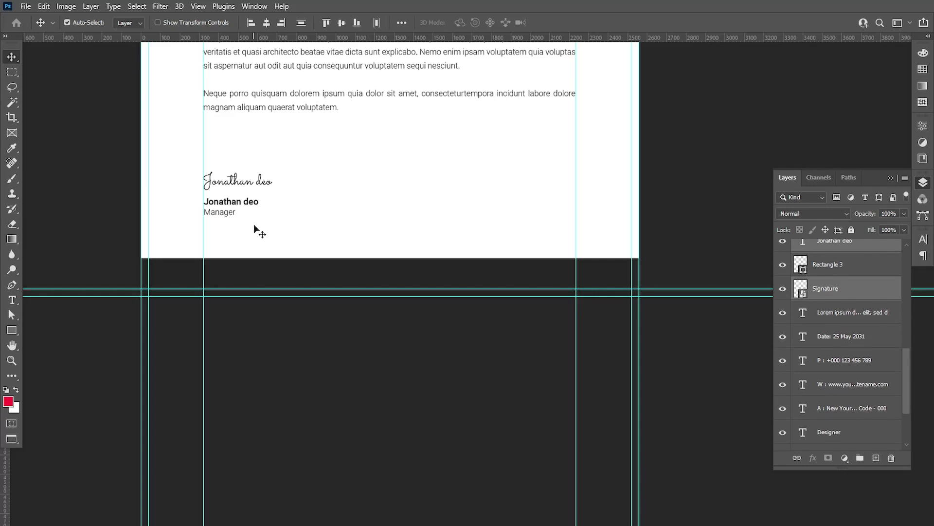
pyautogui.hotkey('shift', 'Up')
pyautogui.hotkey('shift', 'Up')
pyautogui.hotkey('shift', 'Up')
pyautogui.moveTo(504, 223); pyautogui.dragTo(411, 223)
pyautogui.click(11, 330)
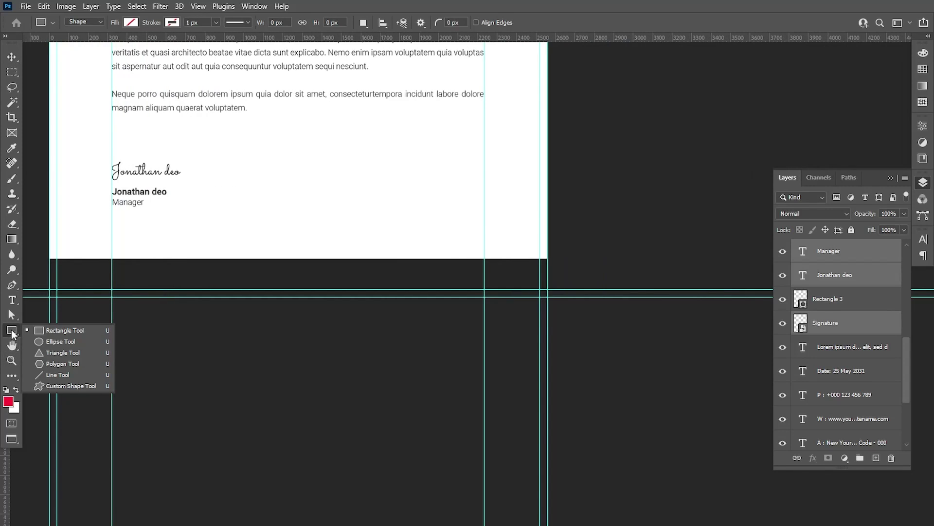
# Step: Draw a dark grey pentagon and move it onto the page's bottom-right corner
pyautogui.click(56, 361)
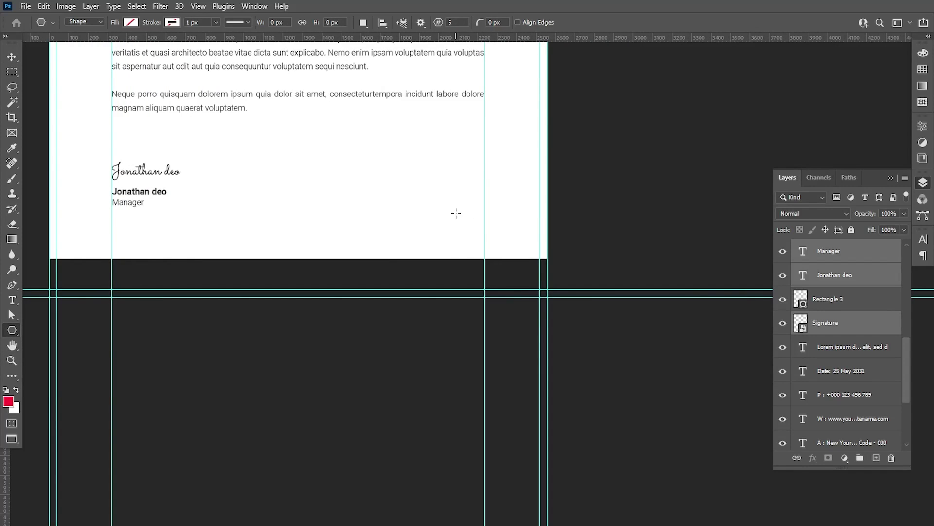
pyautogui.moveTo(456, 213); pyautogui.dragTo(653, 396)
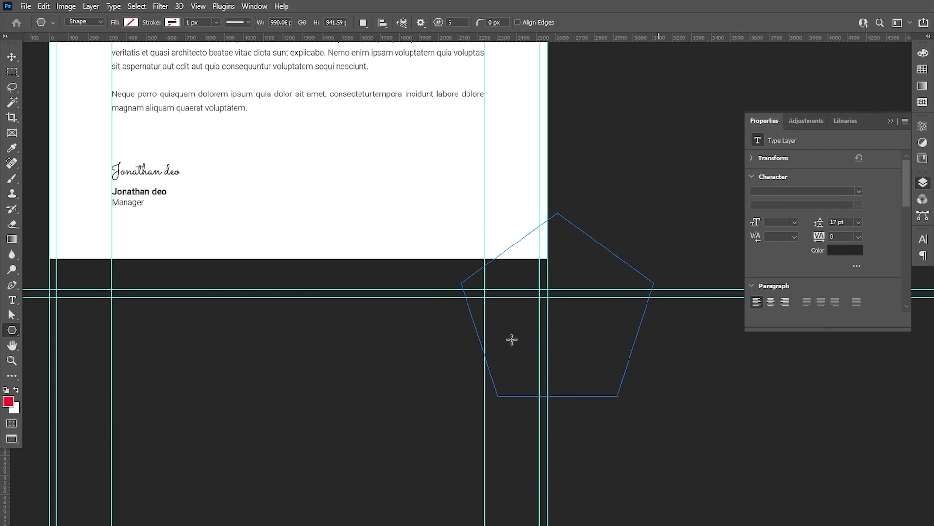
pyautogui.click(11, 56)
pyautogui.click(788, 227)
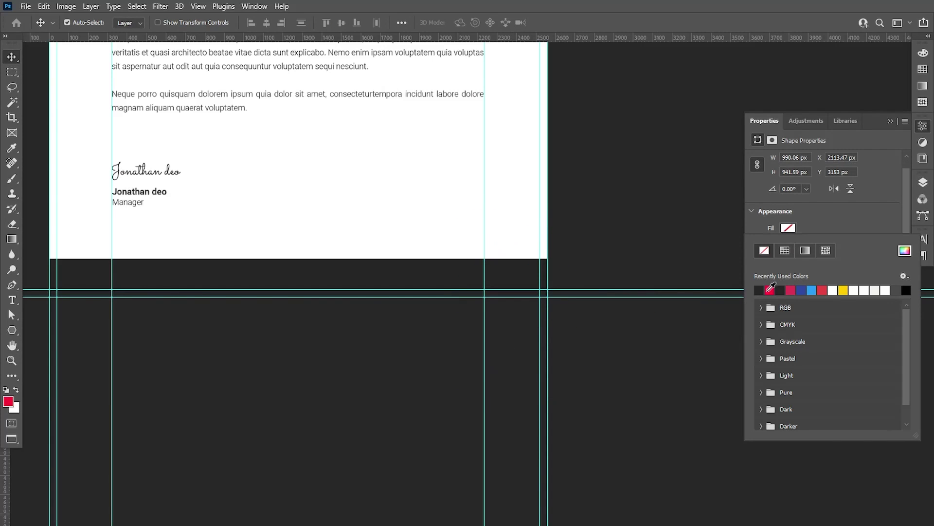
pyautogui.click(759, 290)
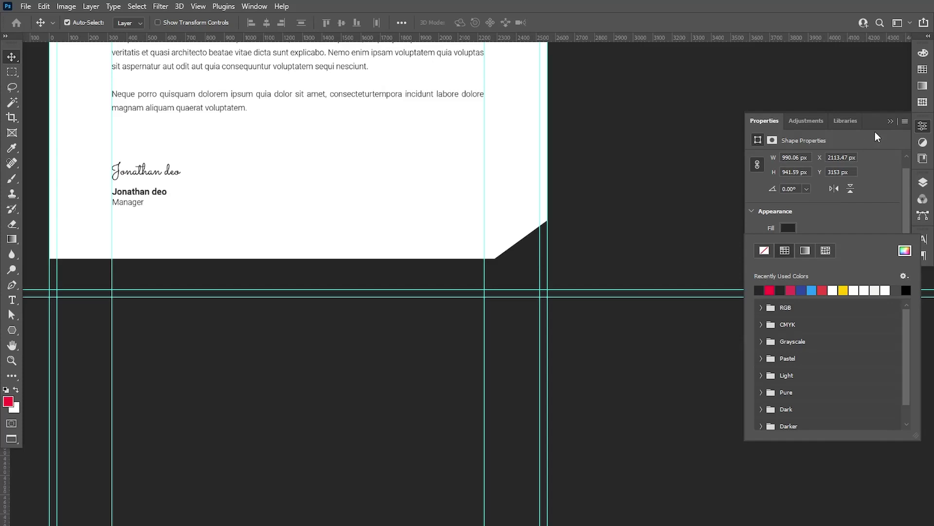
pyautogui.click(890, 124)
pyautogui.moveTo(525, 245); pyautogui.dragTo(501, 213)
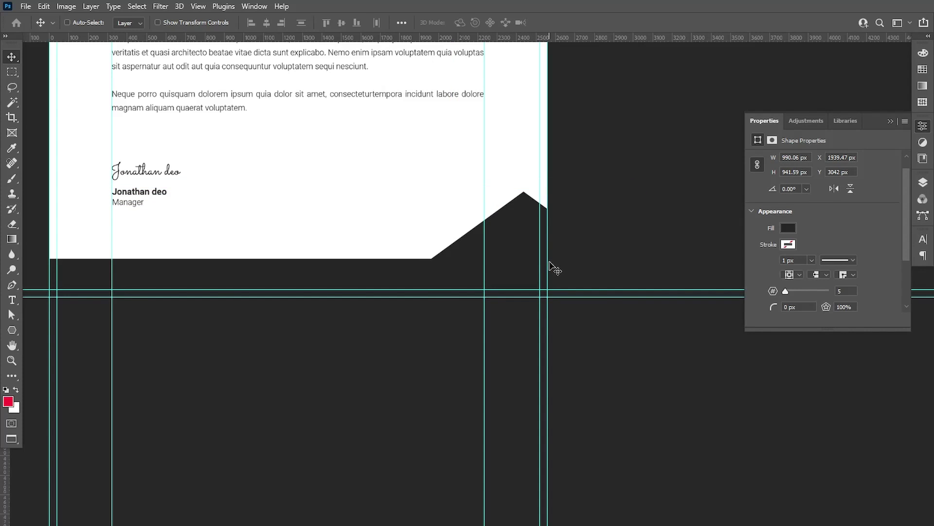
# Step: Scale the pentagon to about 143% and tilt it roughly -7° over the corner
pyautogui.hotkey('ctrl', 't')
pyautogui.moveTo(618, 193); pyautogui.dragTo(652, 145)
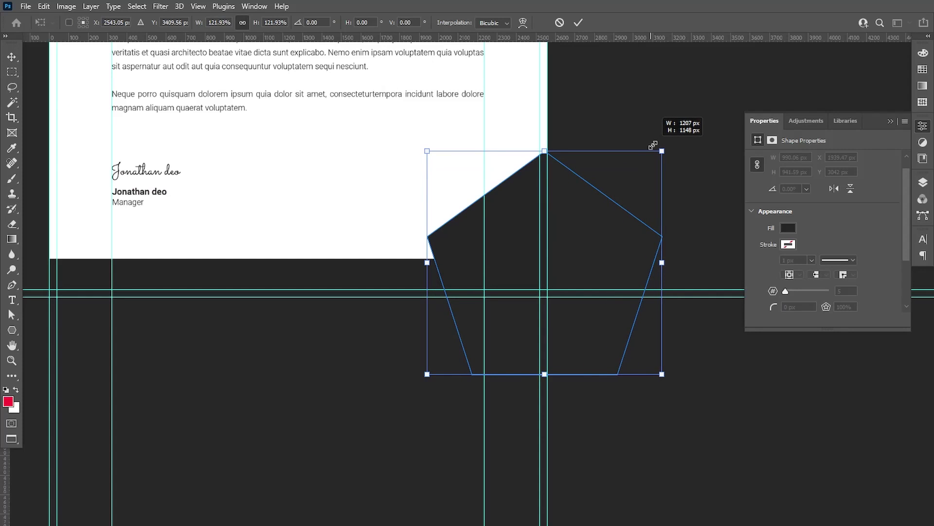
pyautogui.moveTo(653, 145); pyautogui.dragTo(651, 146)
pyautogui.moveTo(438, 246); pyautogui.dragTo(441, 273)
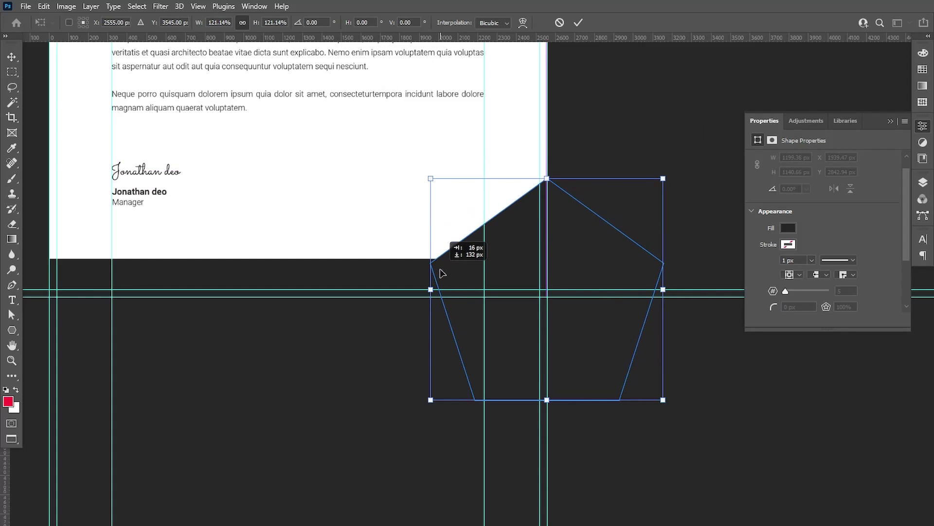
pyautogui.moveTo(688, 181); pyautogui.dragTo(687, 175)
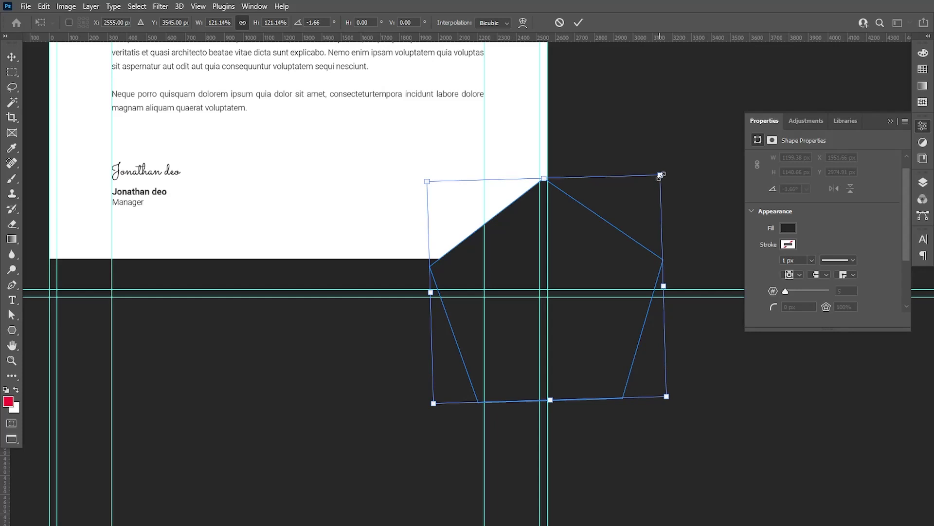
pyautogui.moveTo(660, 176); pyautogui.dragTo(689, 115)
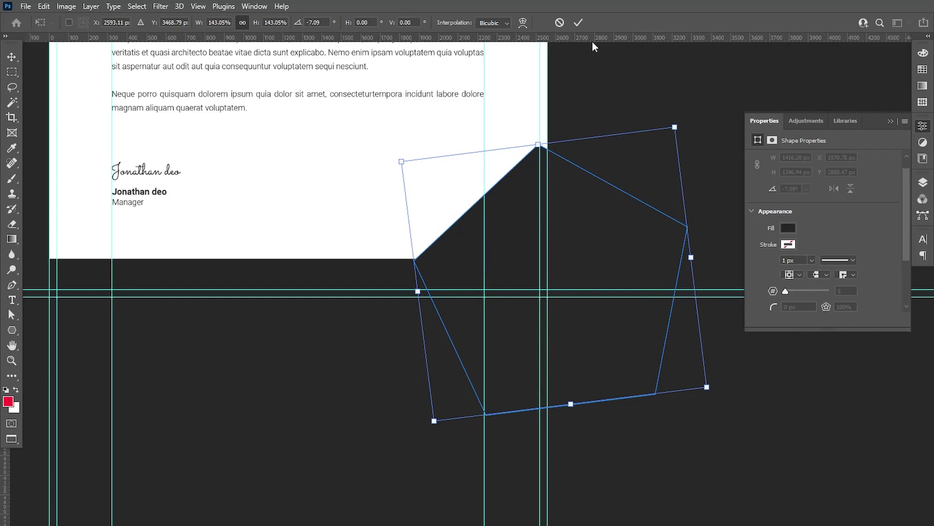
pyautogui.click(578, 22)
# Step: Round the pentagon's corners to a 64 px radius
pyautogui.moveTo(908, 260); pyautogui.dragTo(903, 280)
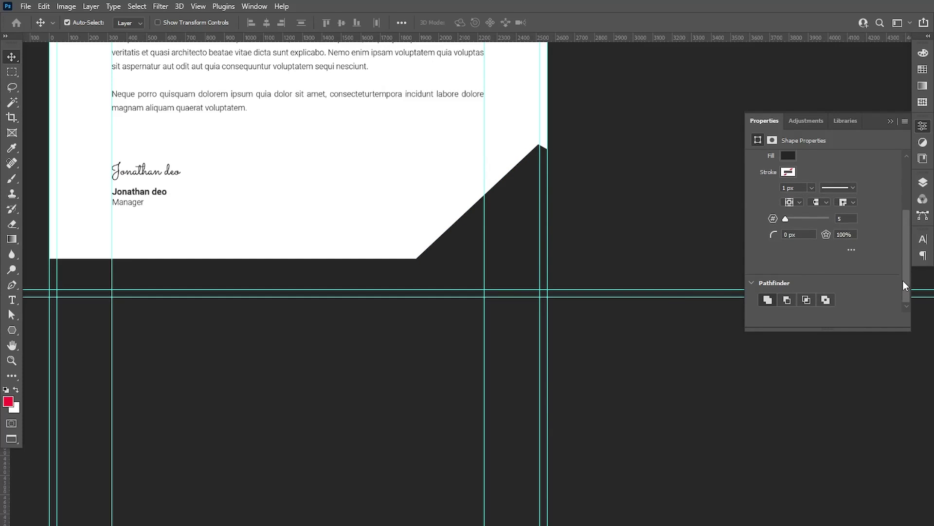
pyautogui.click(13, 317)
pyautogui.click(517, 261)
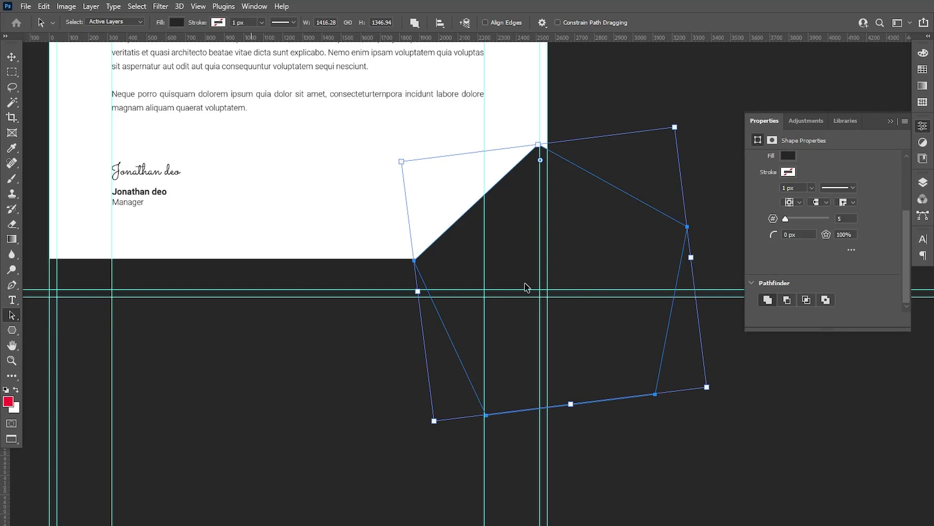
pyautogui.moveTo(540, 160); pyautogui.dragTo(546, 162)
pyautogui.press('Escape')
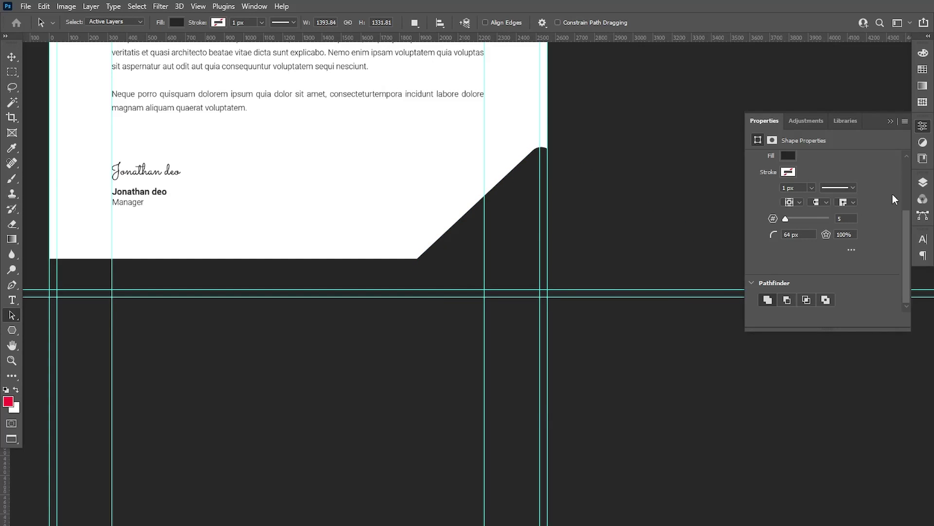
pyautogui.click(923, 182)
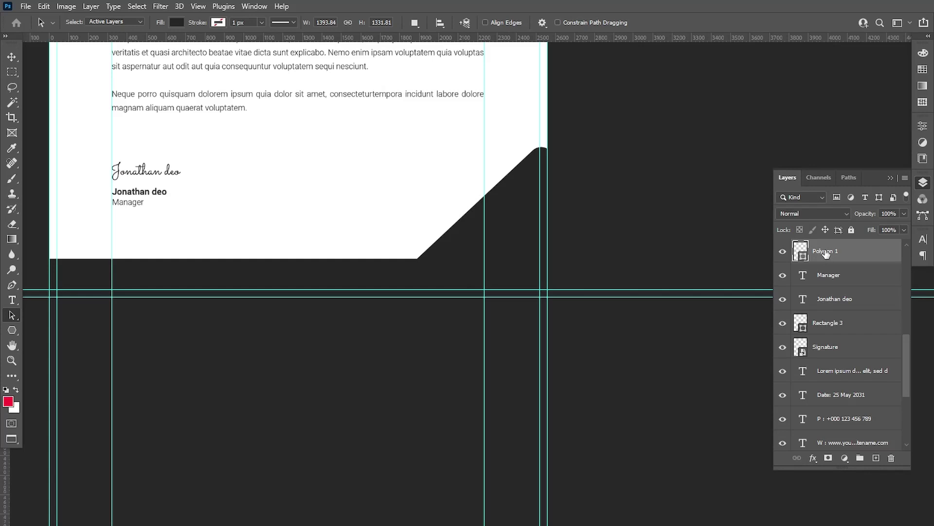
# Step: Duplicate Polygon 1 and recolour the copy crimson ff003f
pyautogui.moveTo(826, 253); pyautogui.dragTo(875, 458)
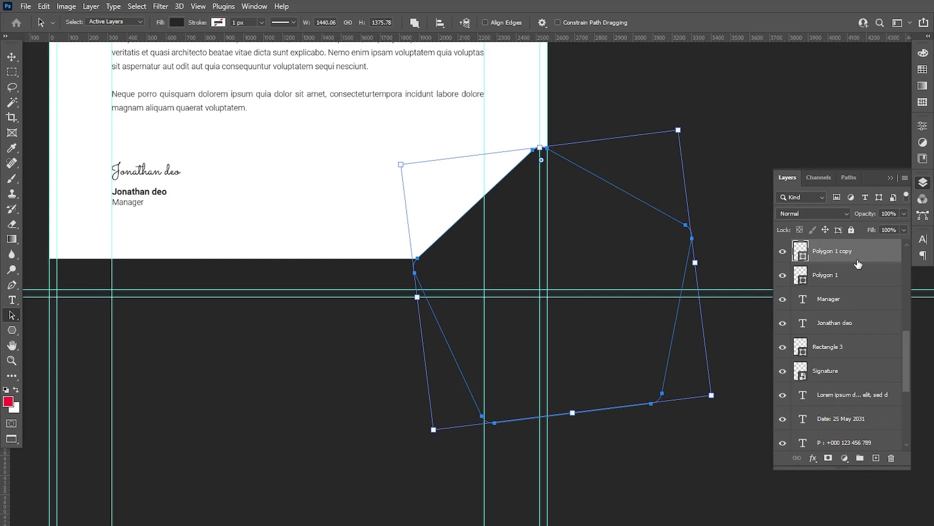
pyautogui.doubleClick(800, 251)
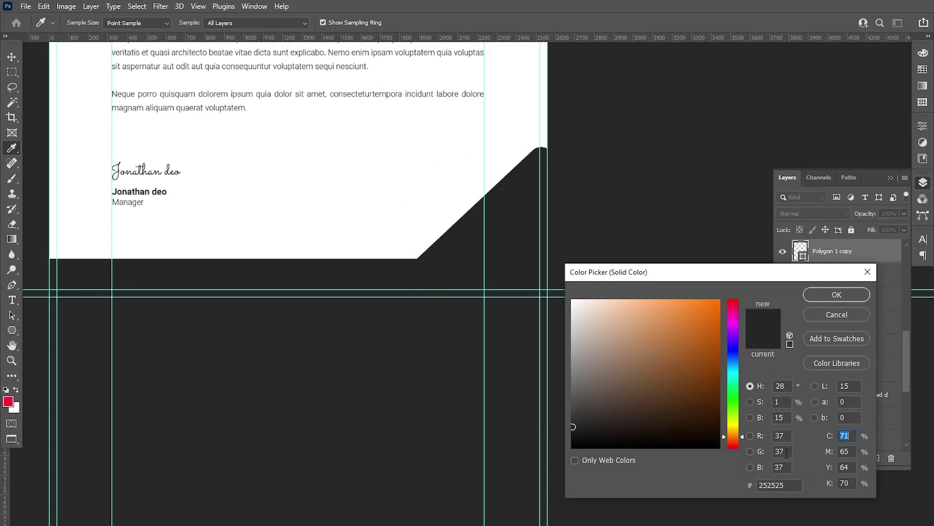
pyautogui.doubleClick(787, 486)
pyautogui.write('ff')
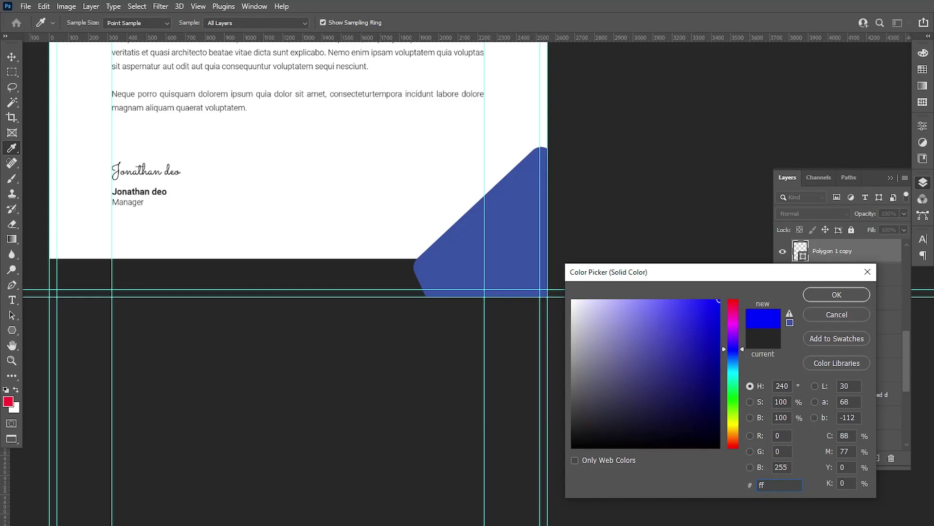
pyautogui.write('00')
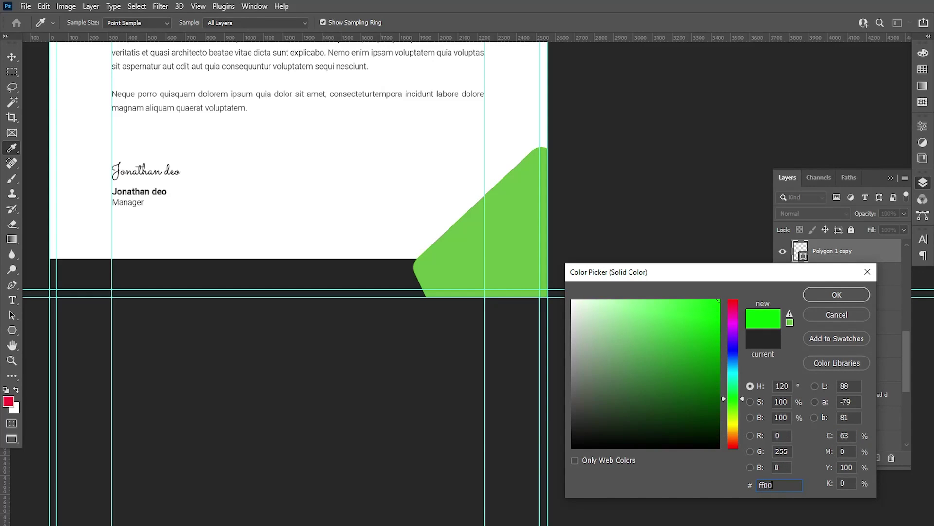
pyautogui.write('3f')
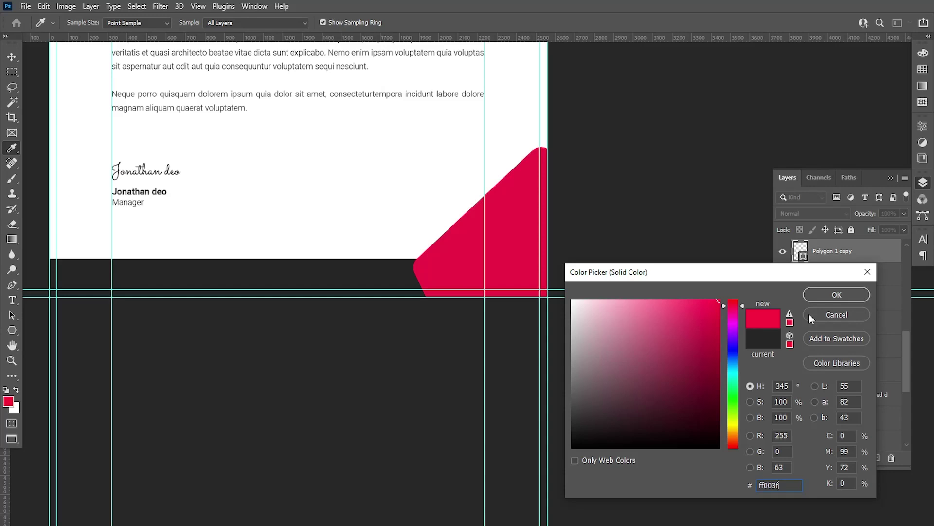
pyautogui.click(820, 291)
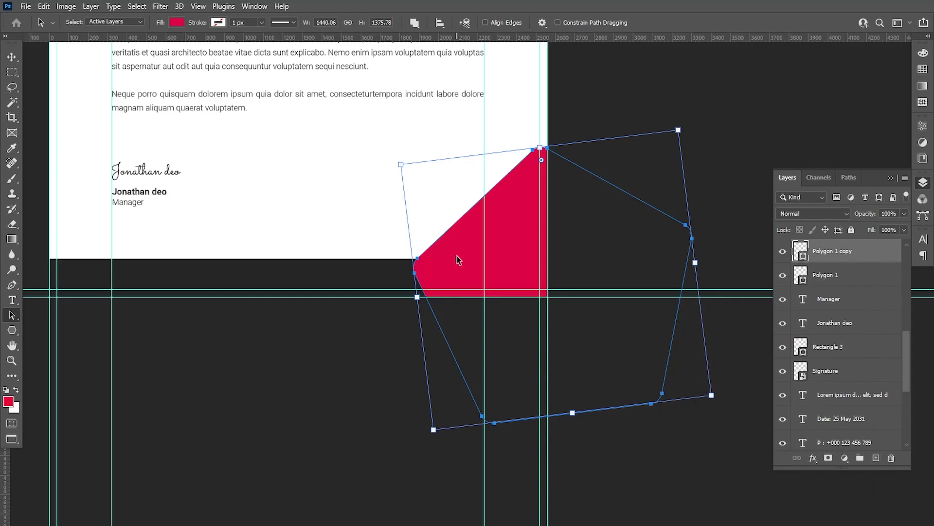
# Step: Move and slightly shrink the crimson copy to sit inside the dark angle
pyautogui.moveTo(458, 260); pyautogui.dragTo(499, 267)
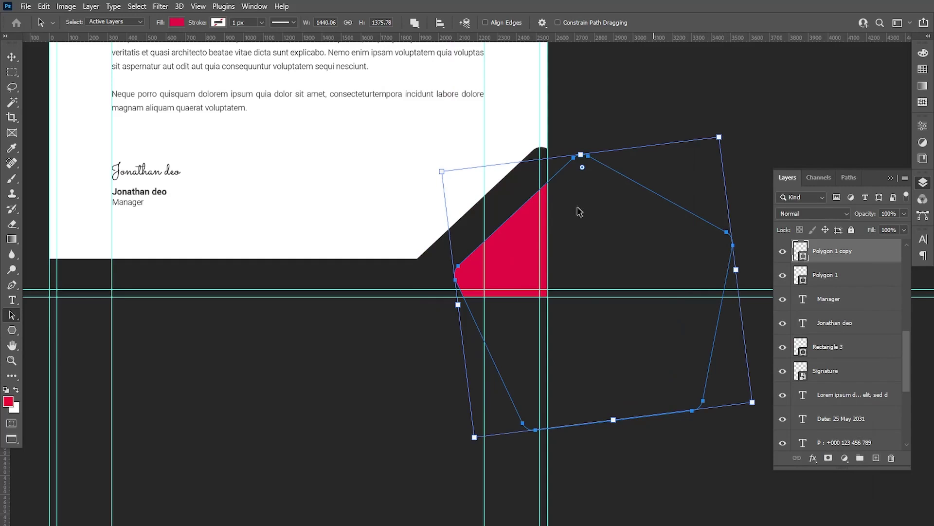
pyautogui.moveTo(534, 247); pyautogui.dragTo(538, 234)
pyautogui.hotkey('ctrl', 't')
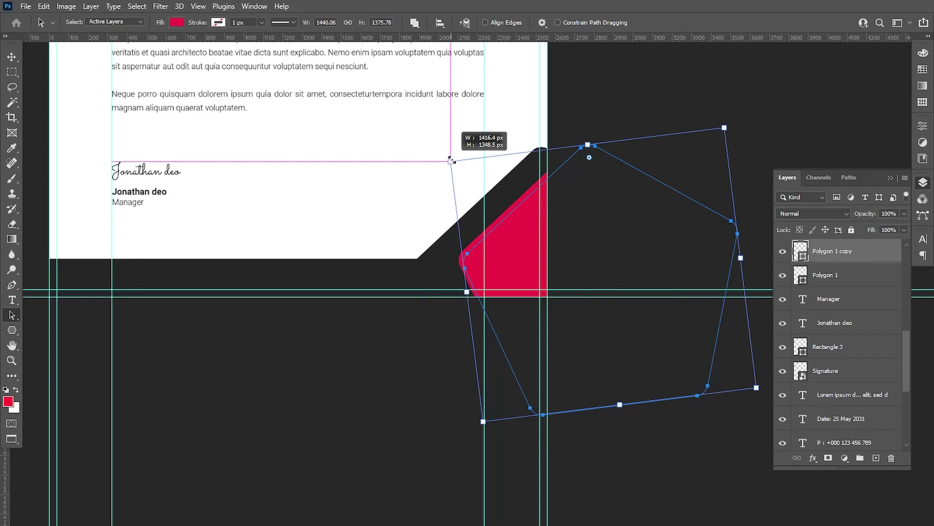
pyautogui.moveTo(563, 292); pyautogui.dragTo(550, 302)
# Step: Commit the crimson shape's transform and zoom out to the whole letterhead
pyautogui.scroll(-2, 436, 233)
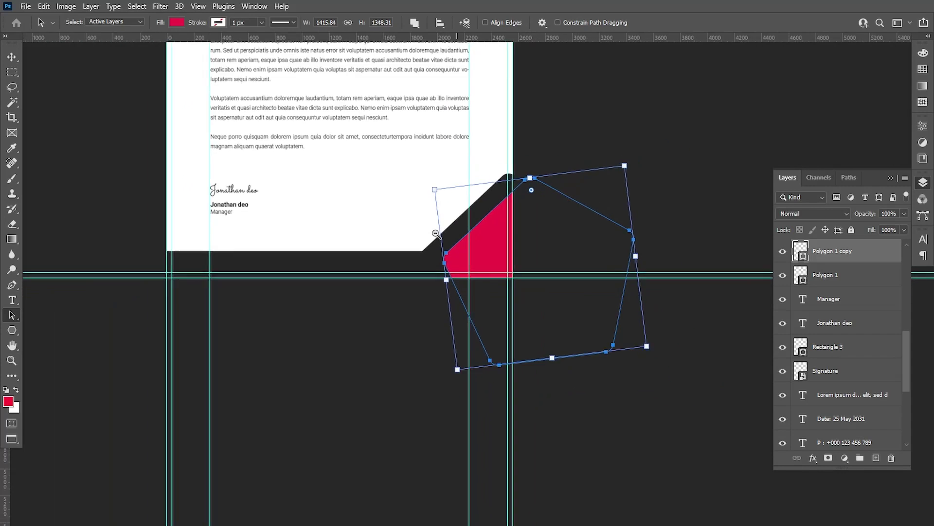
pyautogui.scroll(-1, 436, 234)
pyautogui.click(11, 57)
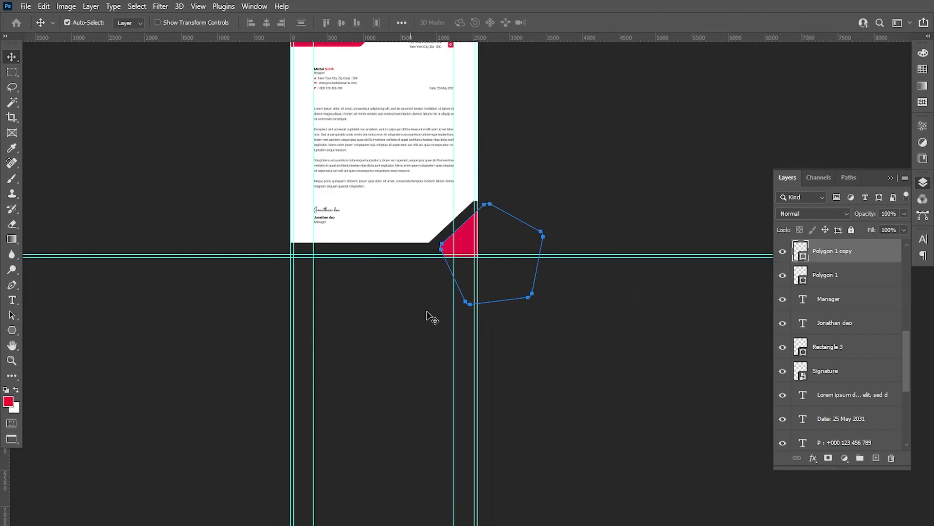
pyautogui.click(422, 358)
pyautogui.scroll(1, 542, 353)
pyautogui.moveTo(541, 347); pyautogui.dragTo(552, 392)
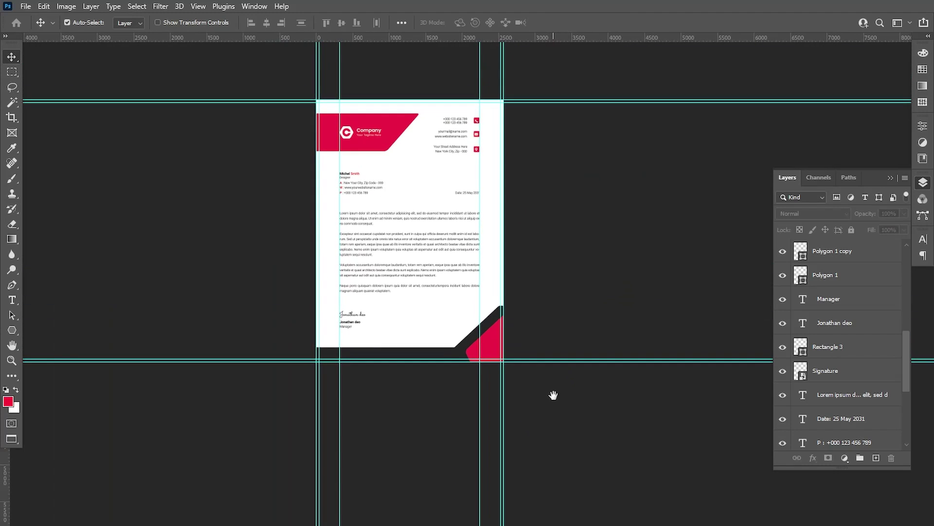
pyautogui.scroll(1, 358, 88)
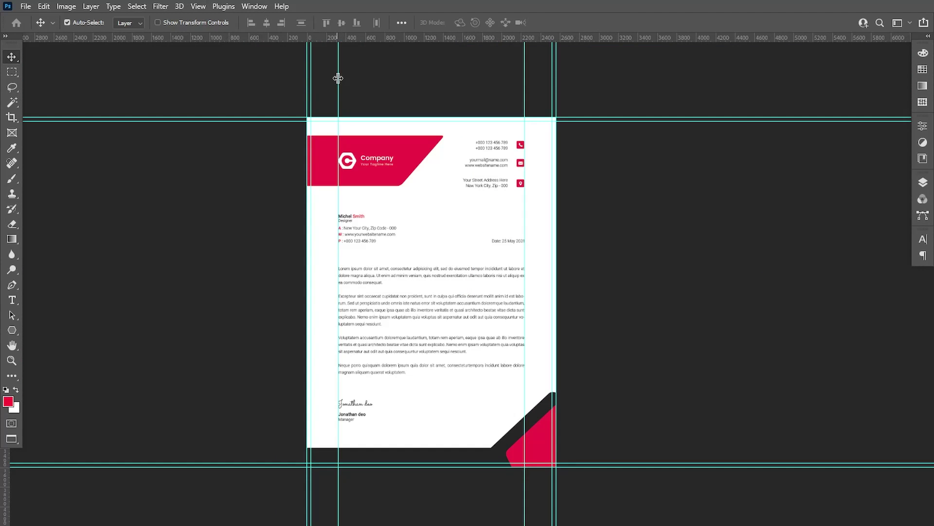
# Step: Drag two vertical guides off the page and hide the rulers
pyautogui.moveTo(339, 77); pyautogui.dragTo(7, 292)
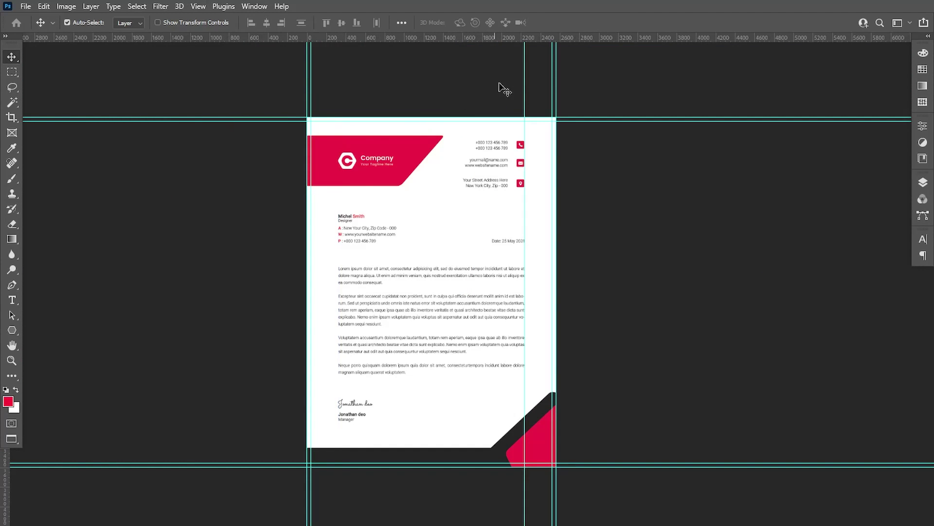
pyautogui.moveTo(524, 89); pyautogui.dragTo(3, 509)
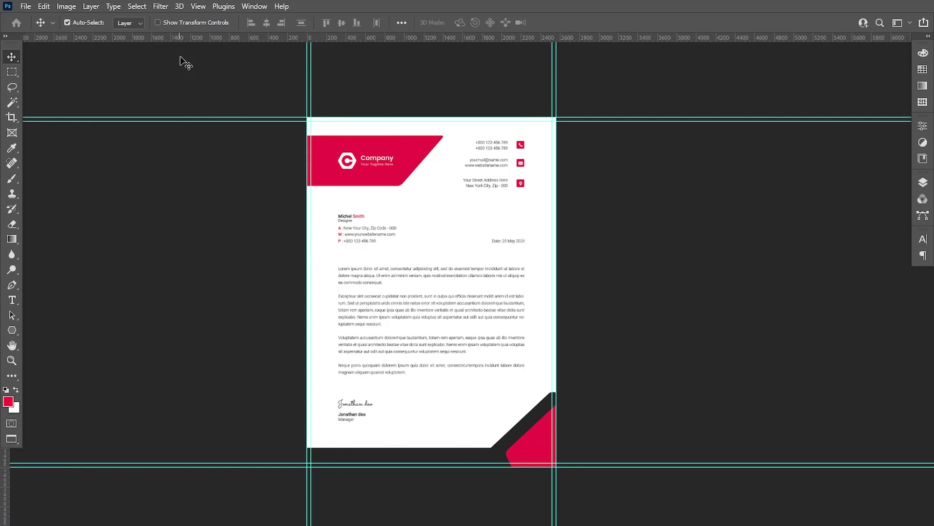
pyautogui.click(197, 6)
pyautogui.click(216, 266)
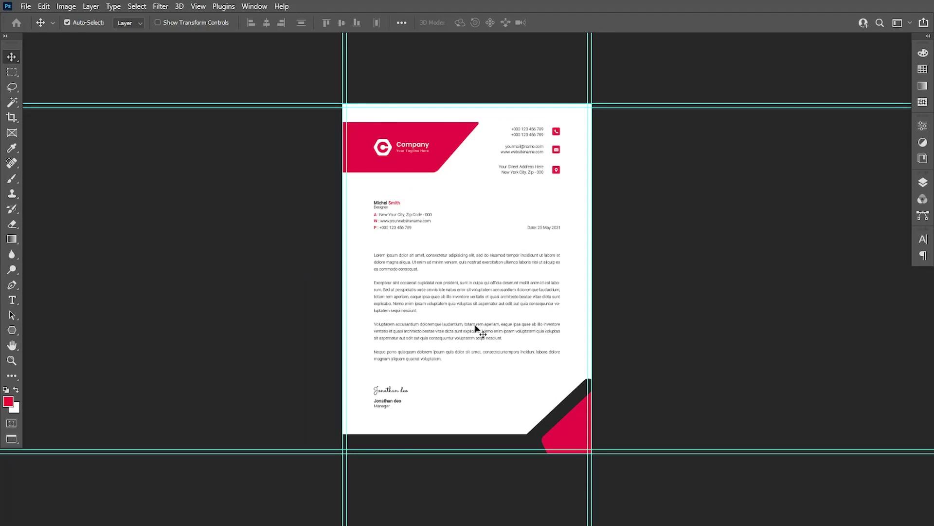
pyautogui.scroll(2, 478, 327)
pyautogui.scroll(-1, 484, 332)
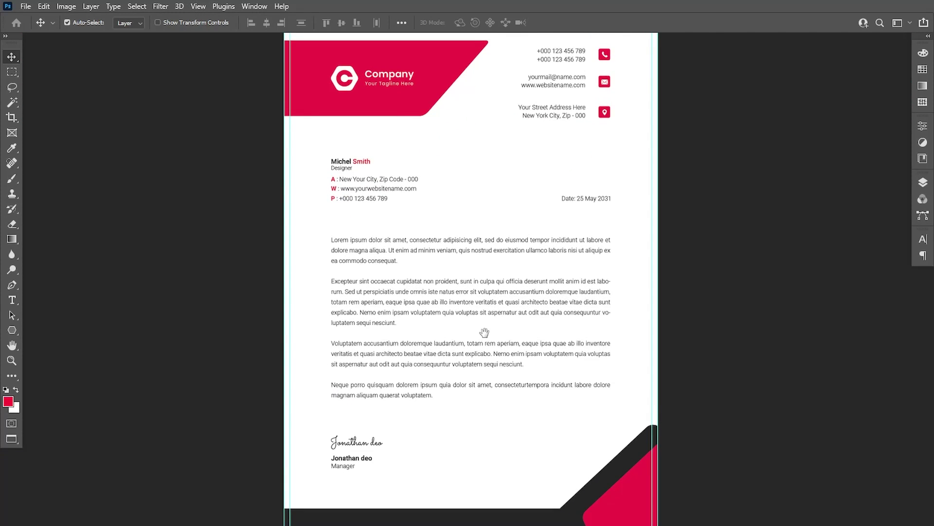
pyautogui.scroll(-2, 484, 332)
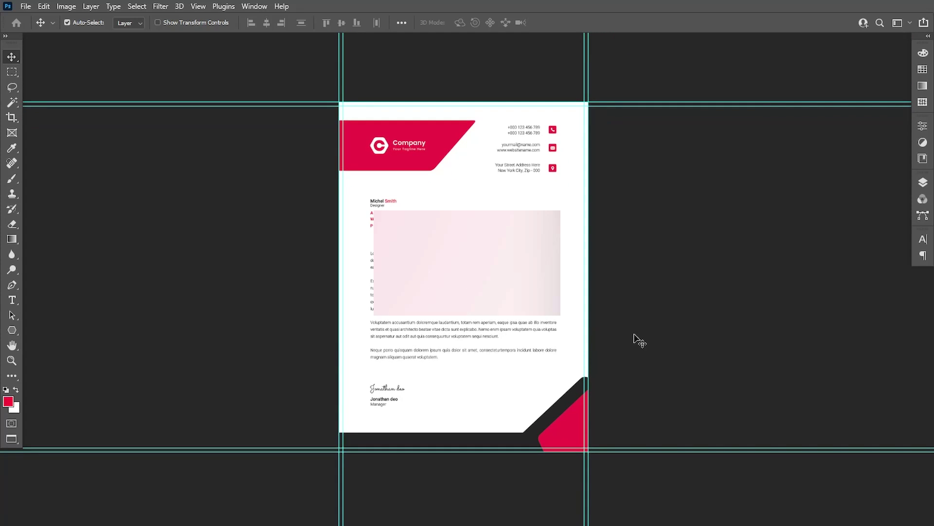